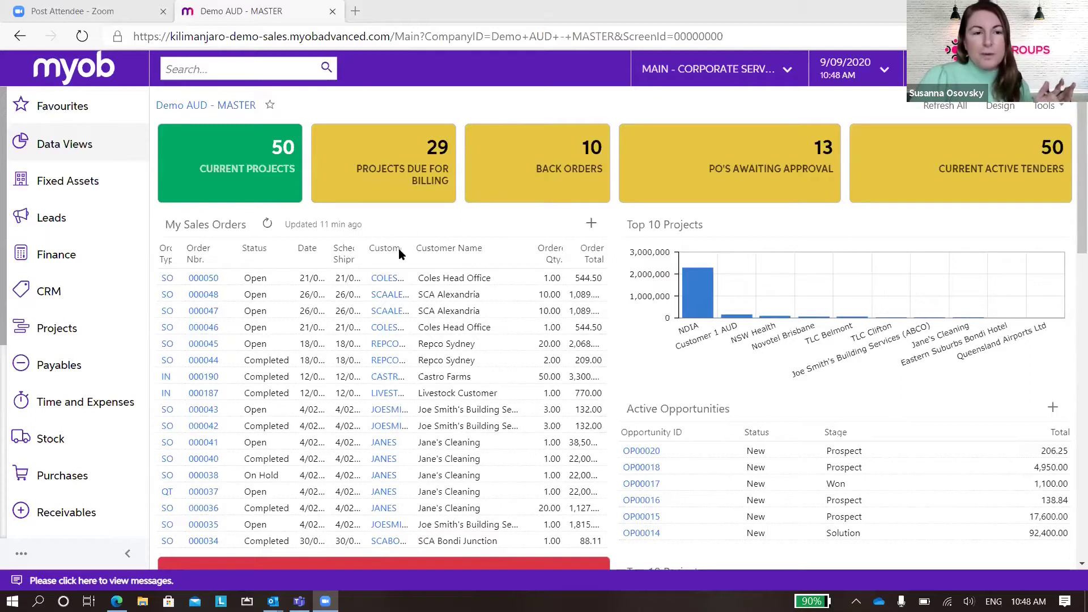
- Open the Finance Dashboard from Data Views to see invoices and bills due this month
left_click(64, 147)
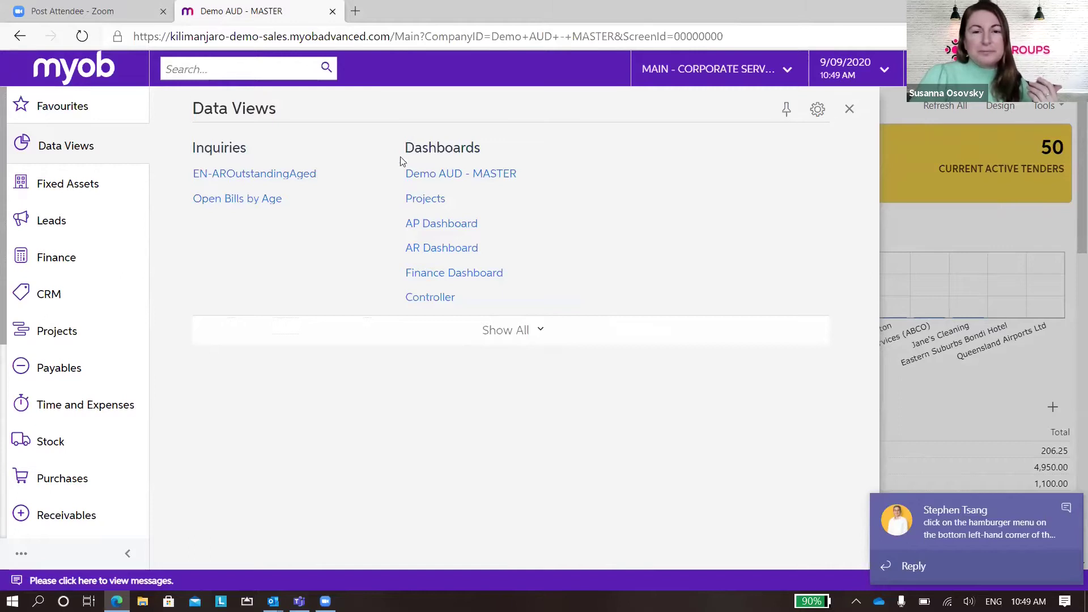
left_click(441, 272)
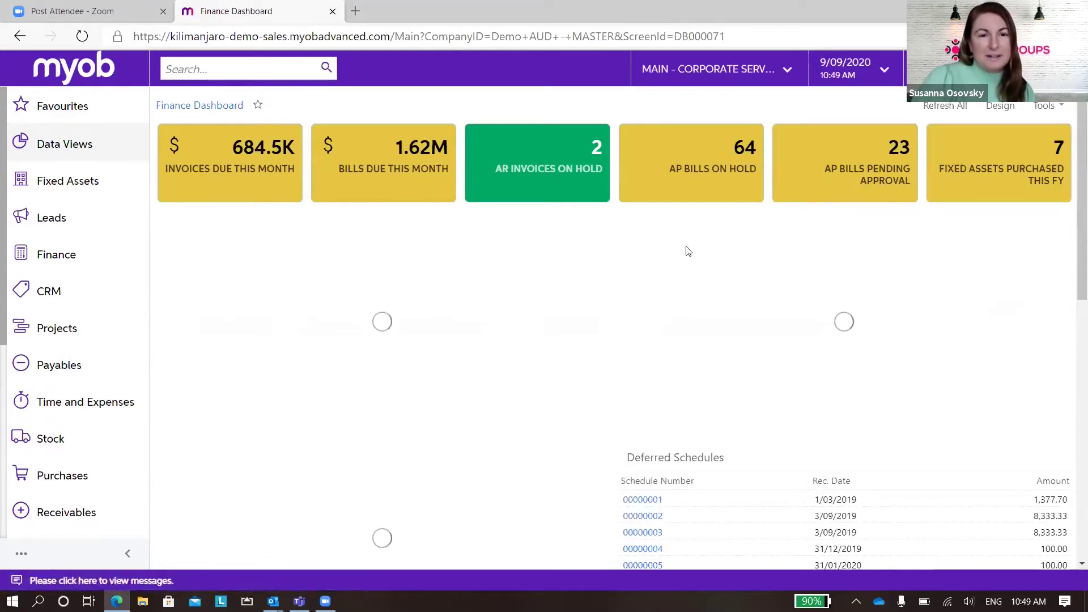
mouse_move(701, 315)
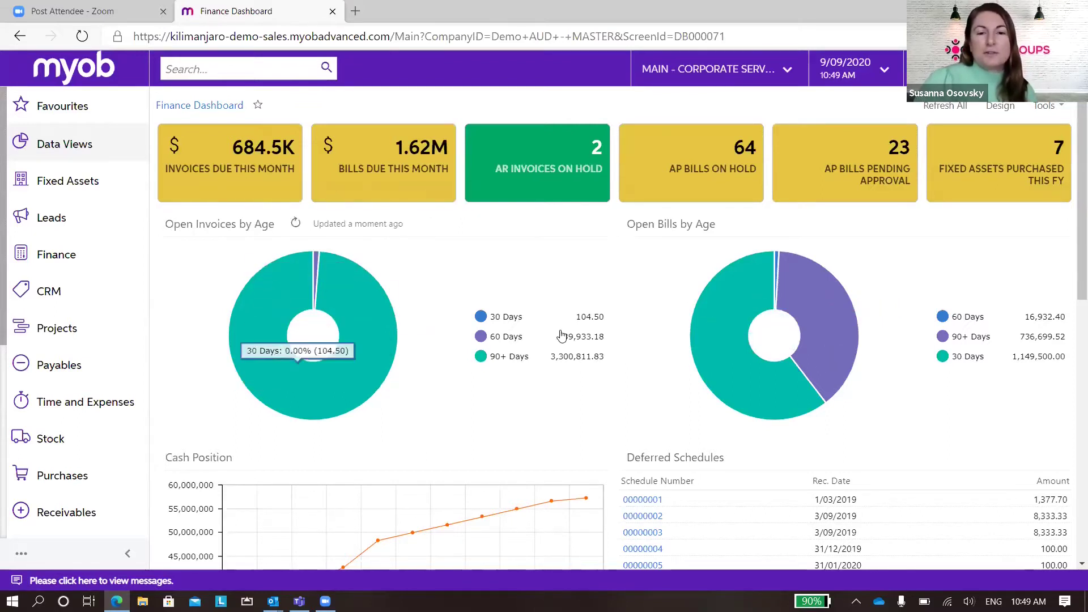
scroll(379, 482, "down", 1)
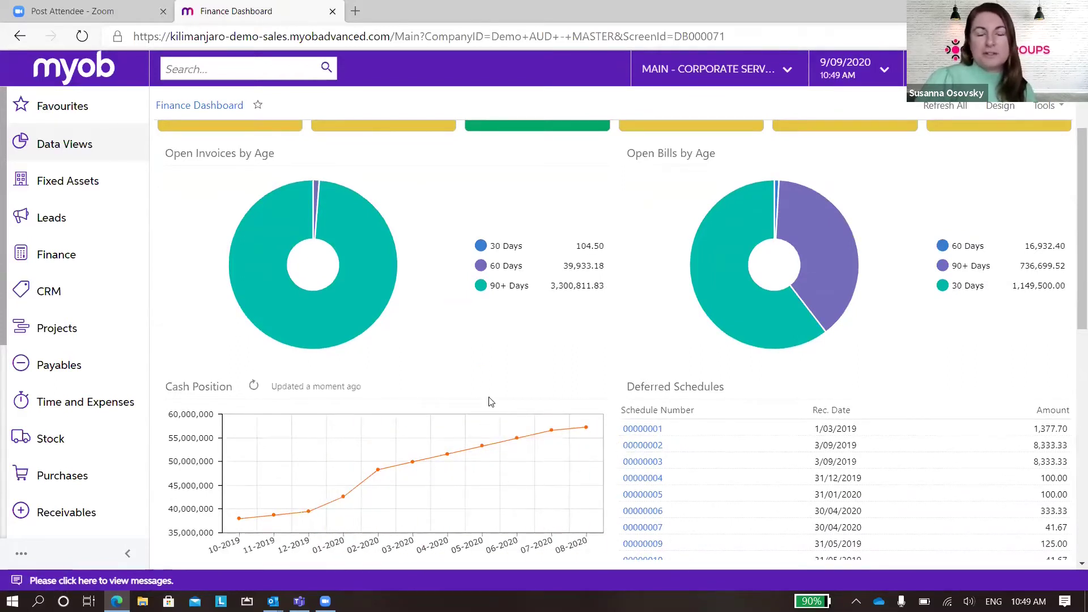
mouse_move(344, 321)
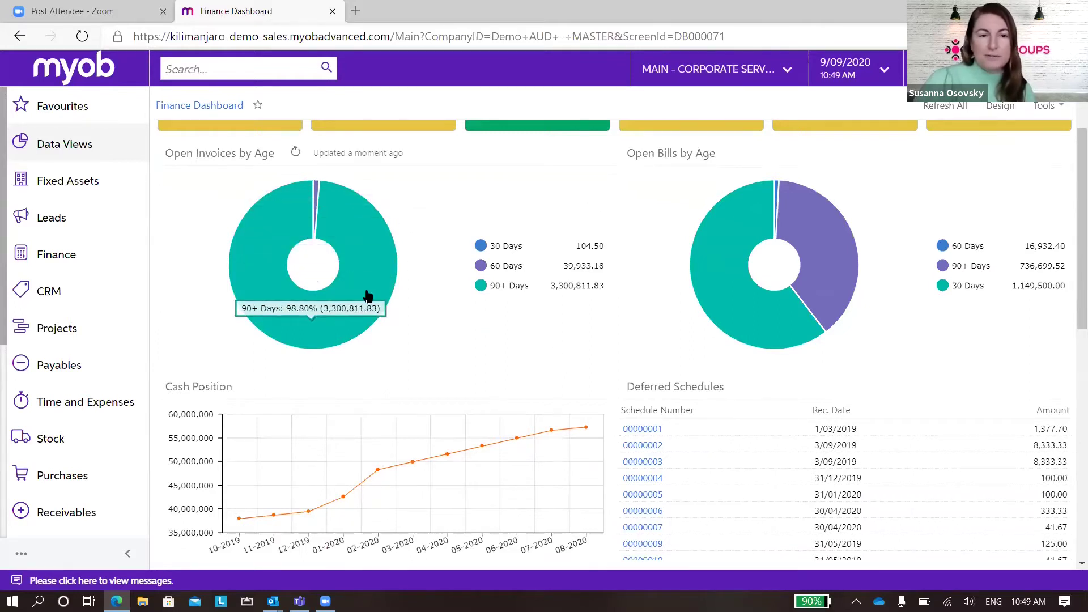
scroll(743, 427, "down", 1)
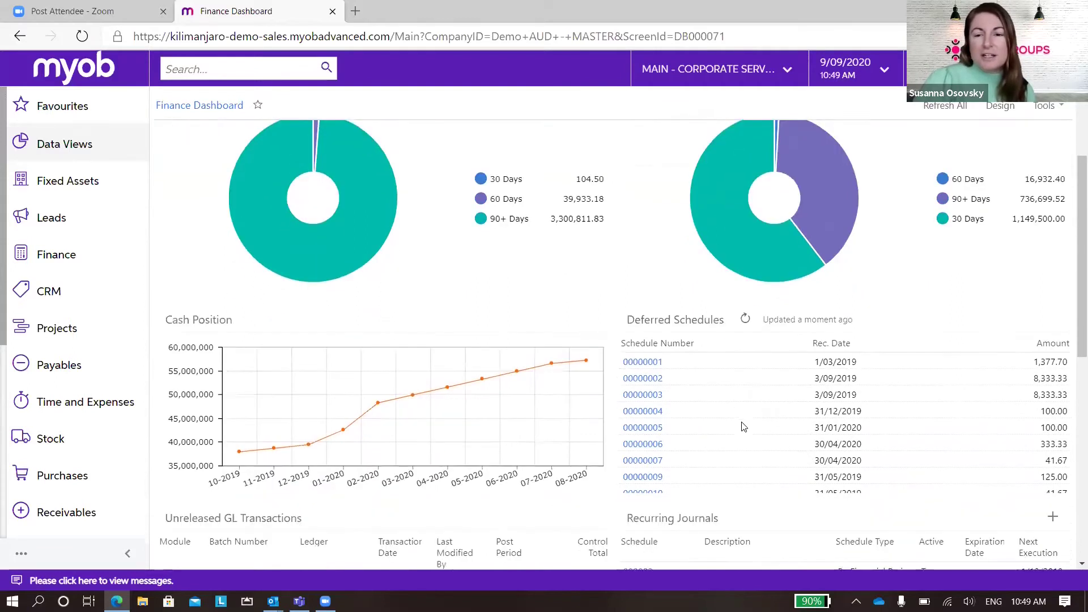
scroll(744, 427, "down", 1)
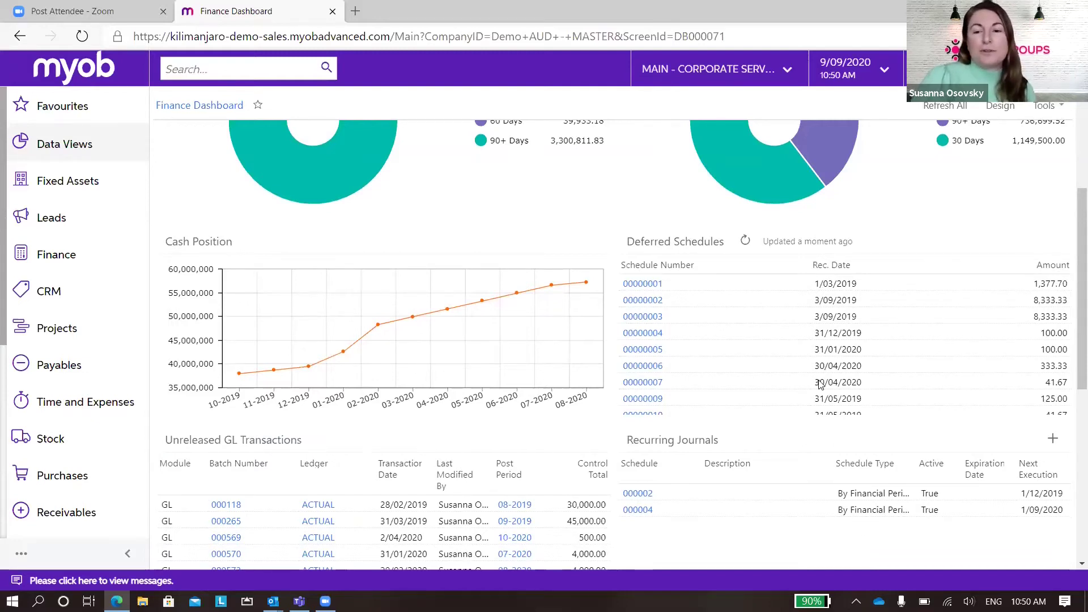
scroll(820, 384, "down", 6)
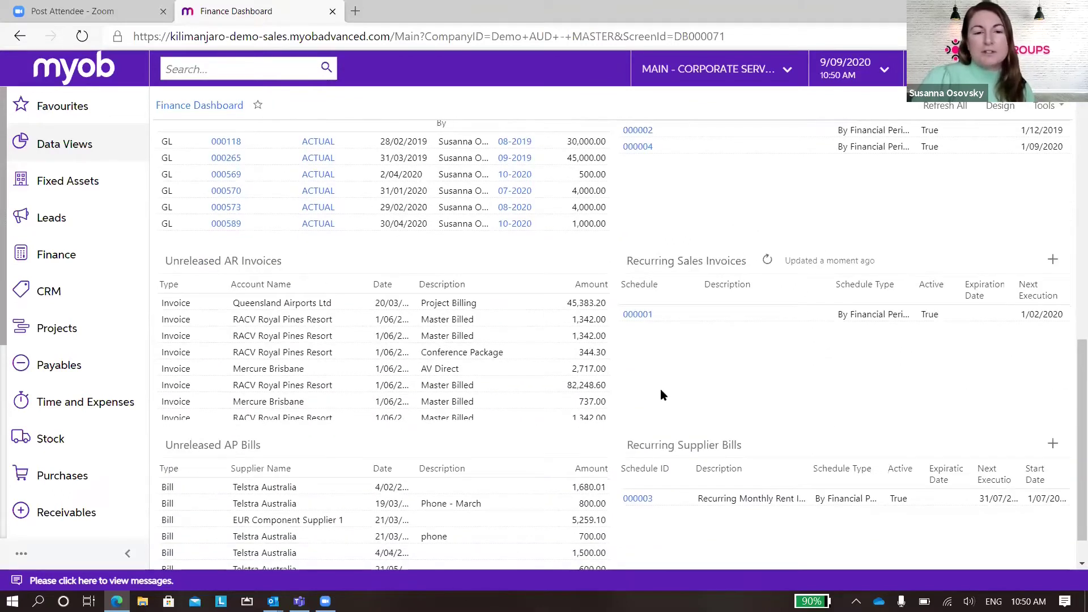
scroll(661, 395, "up", 10)
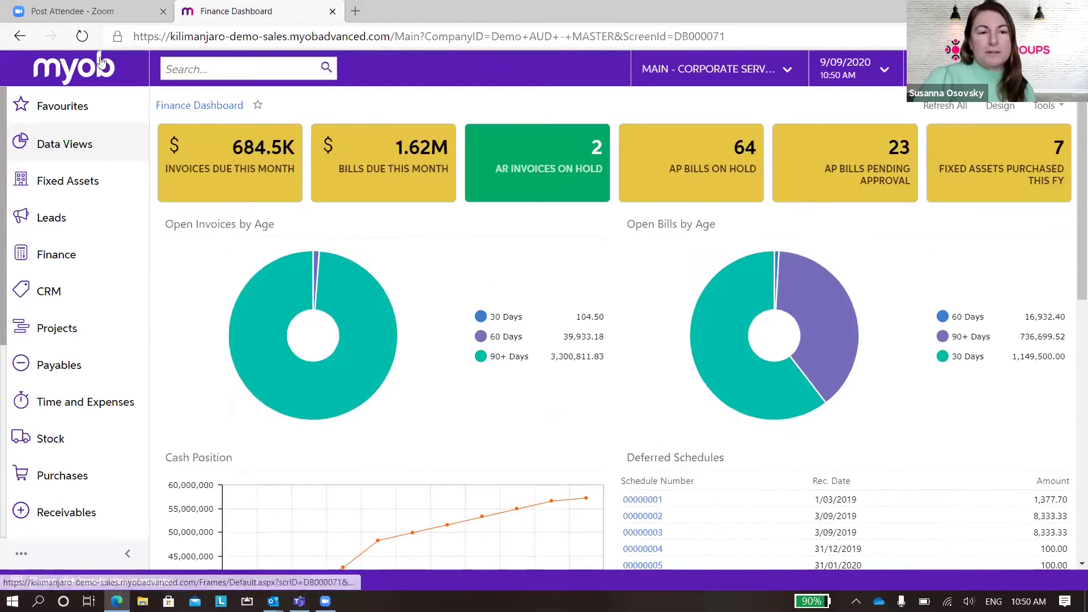
- Open the AR Dashboard, review its widgets, then open the Open Invoices by Age inquiry
left_click(57, 145)
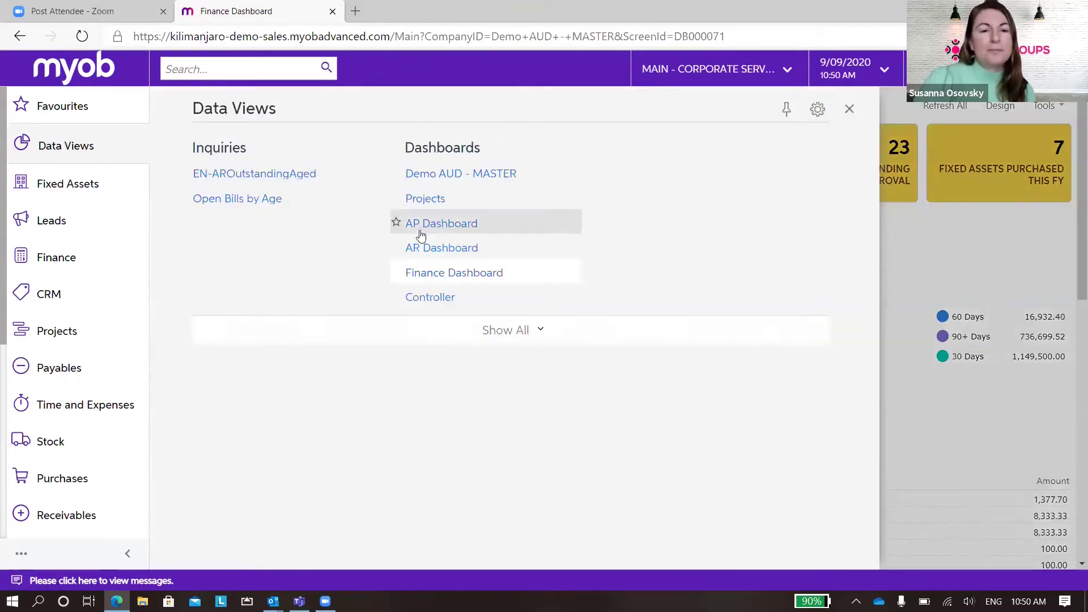
left_click(461, 249)
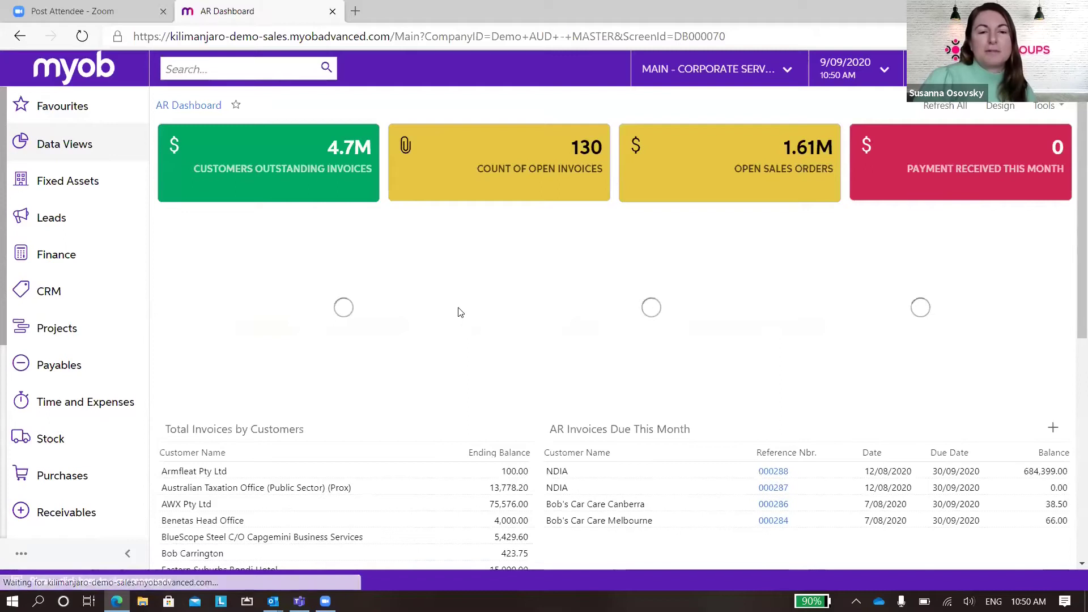
scroll(1071, 227, "down", 7)
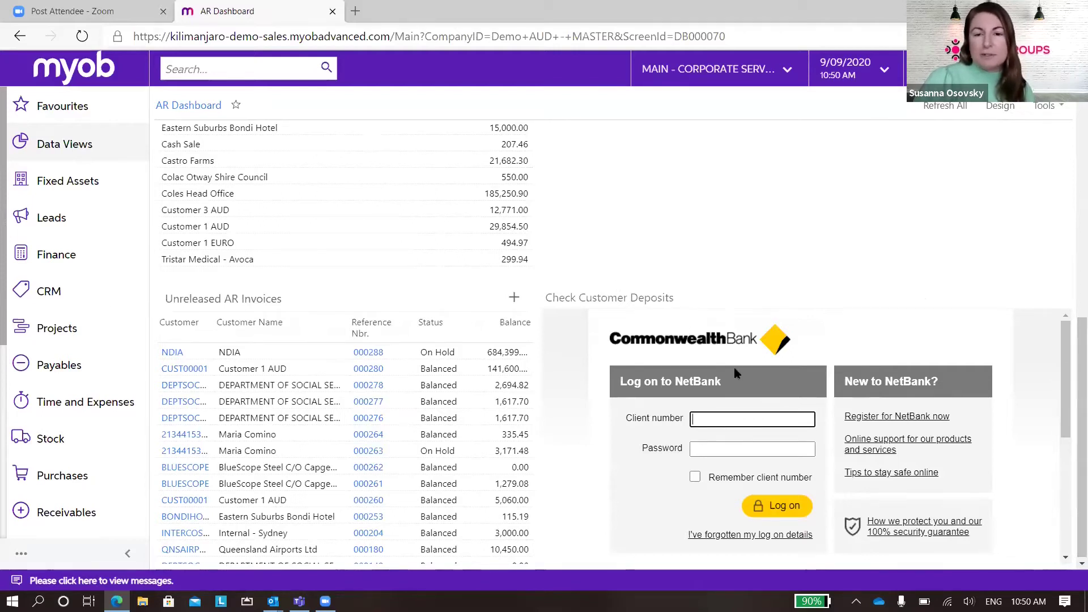
scroll(731, 351, "up", 1)
scroll(767, 484, "down", 1)
scroll(766, 485, "down", 1)
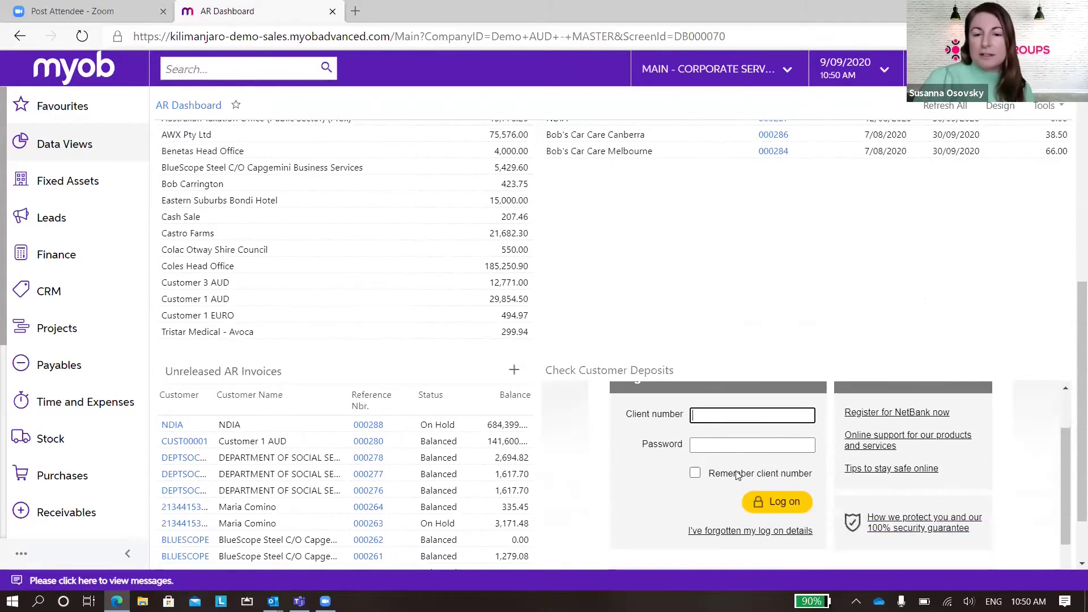
scroll(766, 484, "up", 2)
scroll(857, 338, "up", 4)
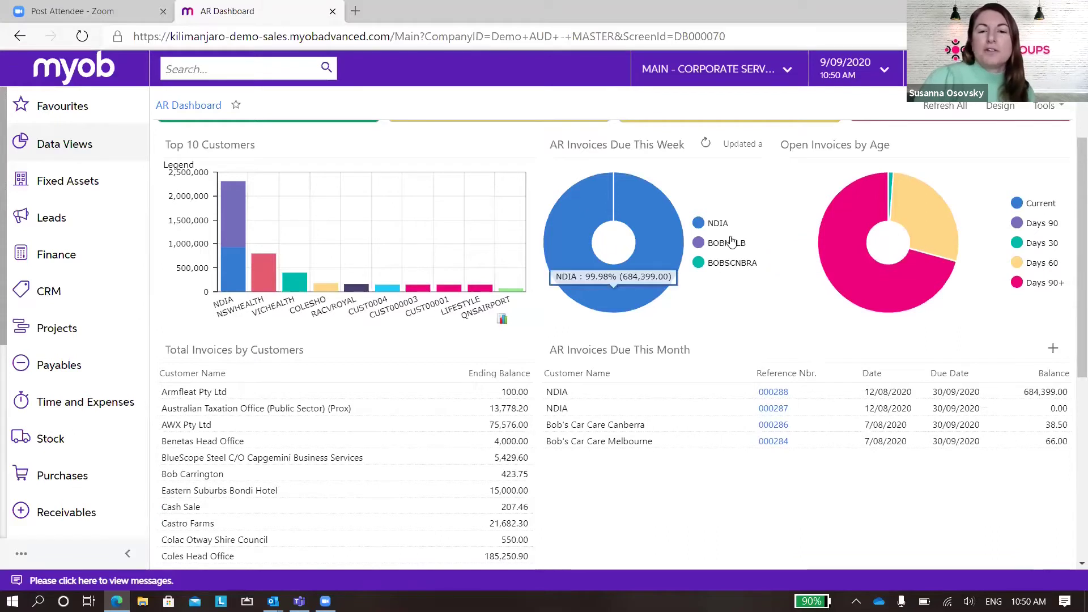
mouse_move(906, 225)
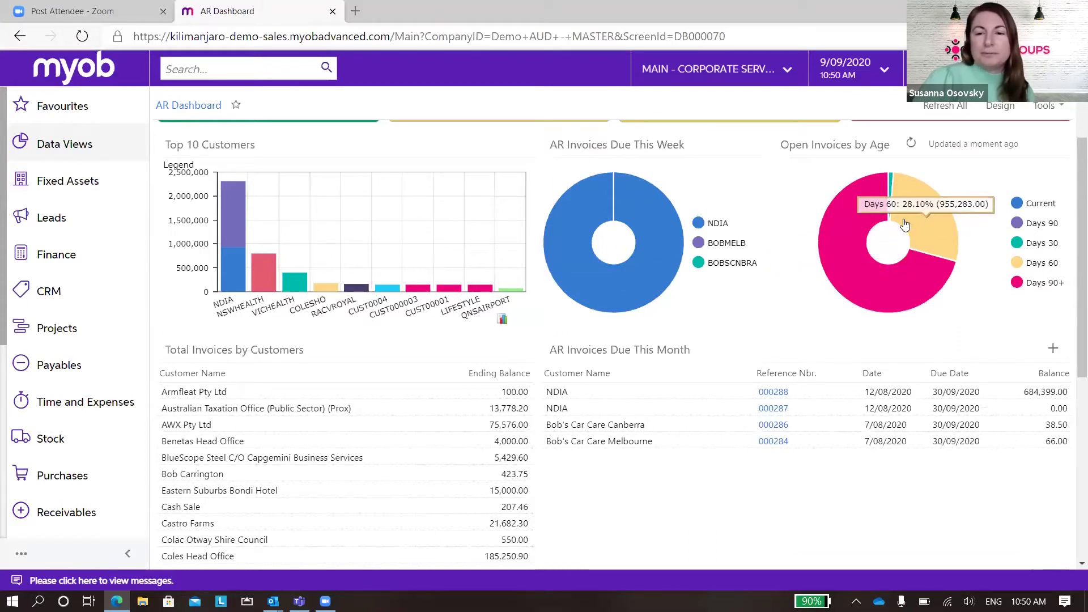
left_click(848, 148)
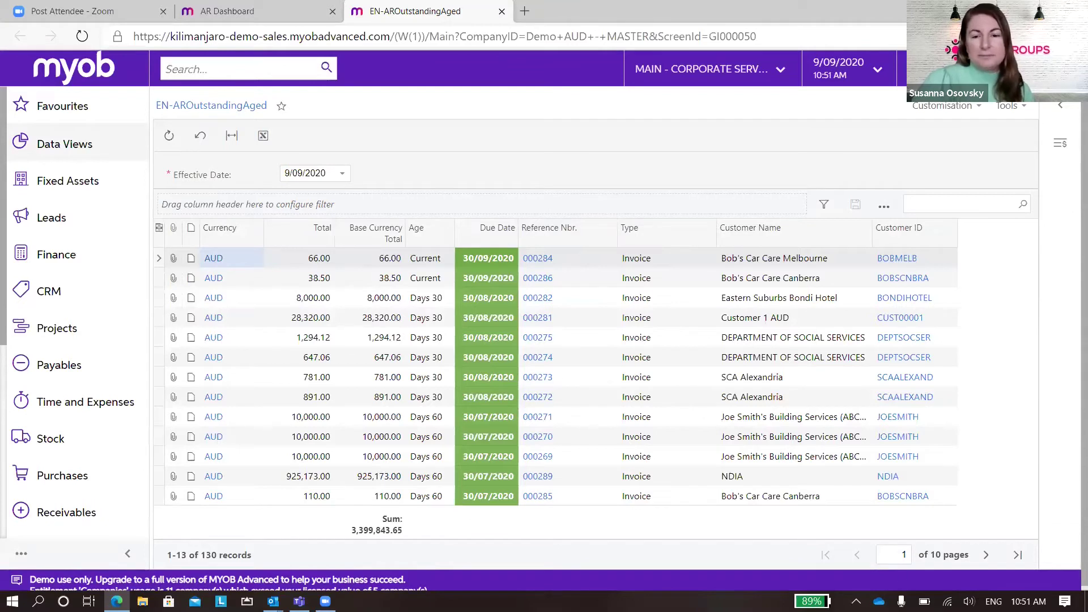
- Page forward to page 3 of the aged invoices, then back to page 2
left_click(985, 556)
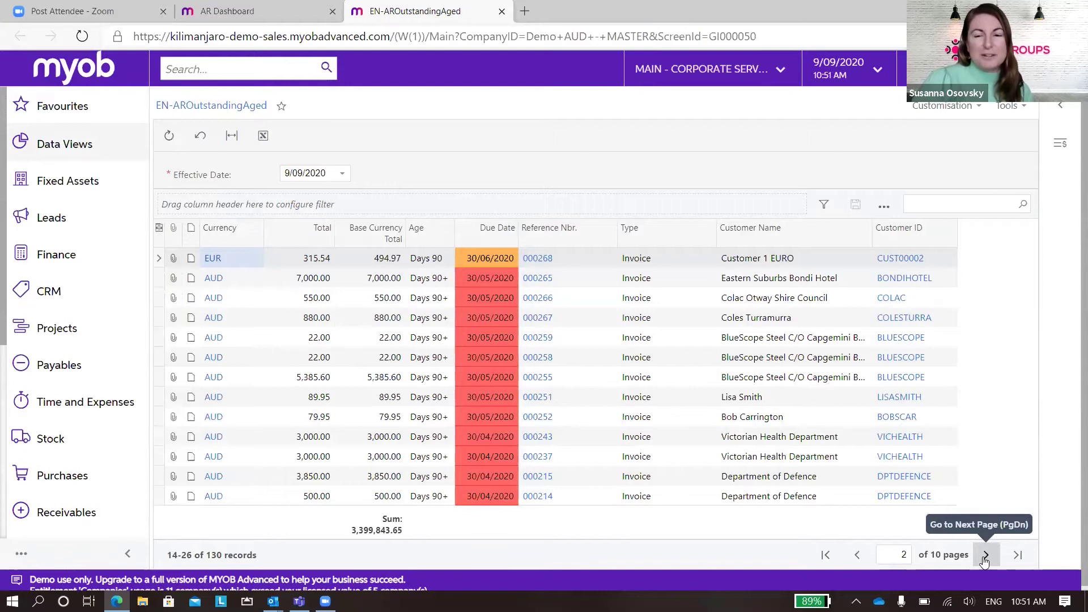
left_click(986, 555)
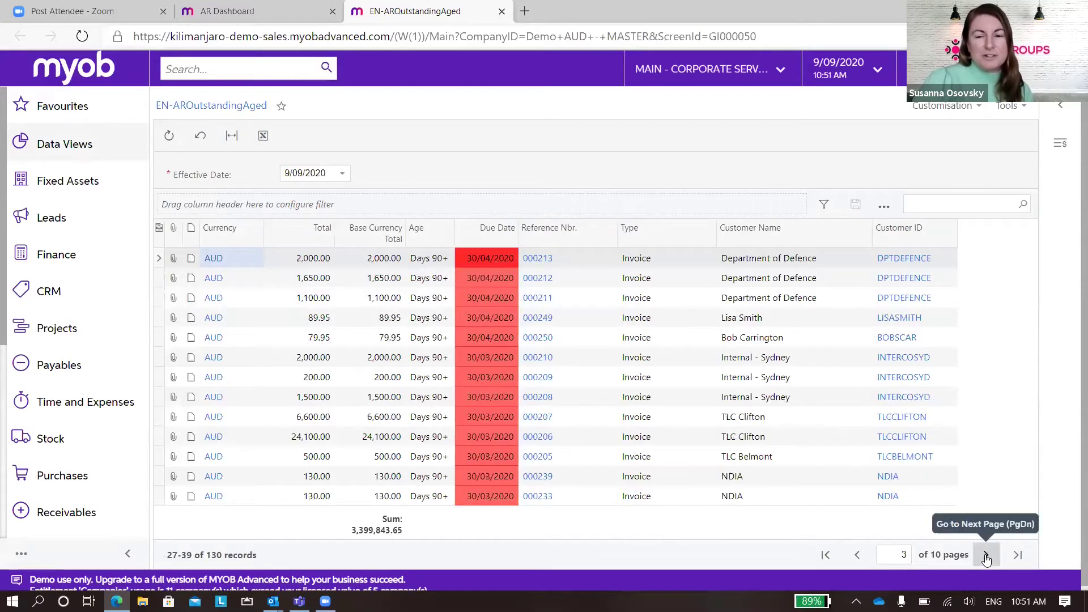
left_click(856, 556)
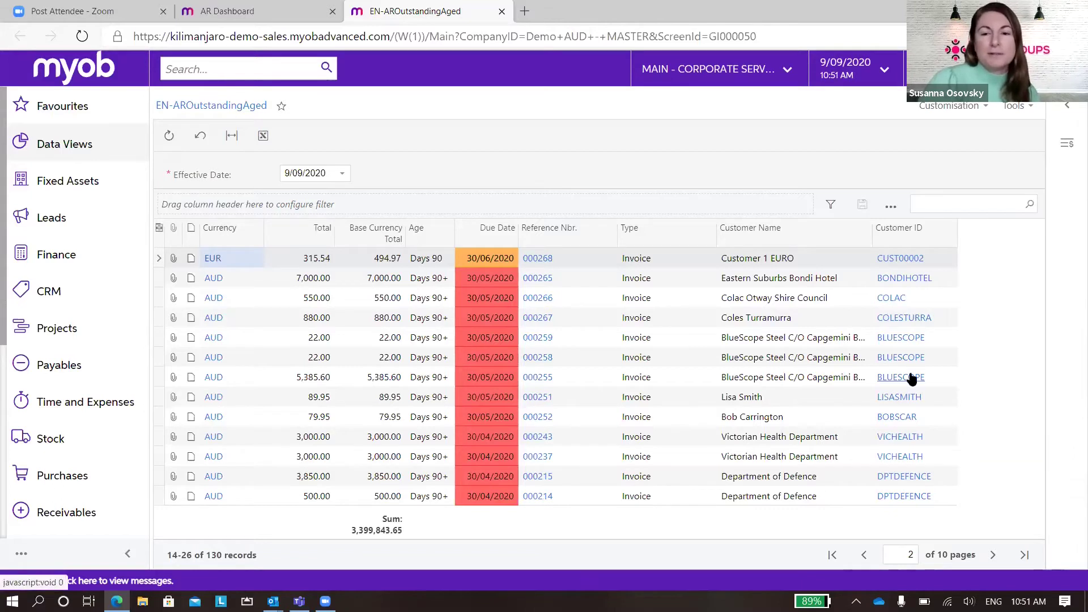
left_click(912, 339)
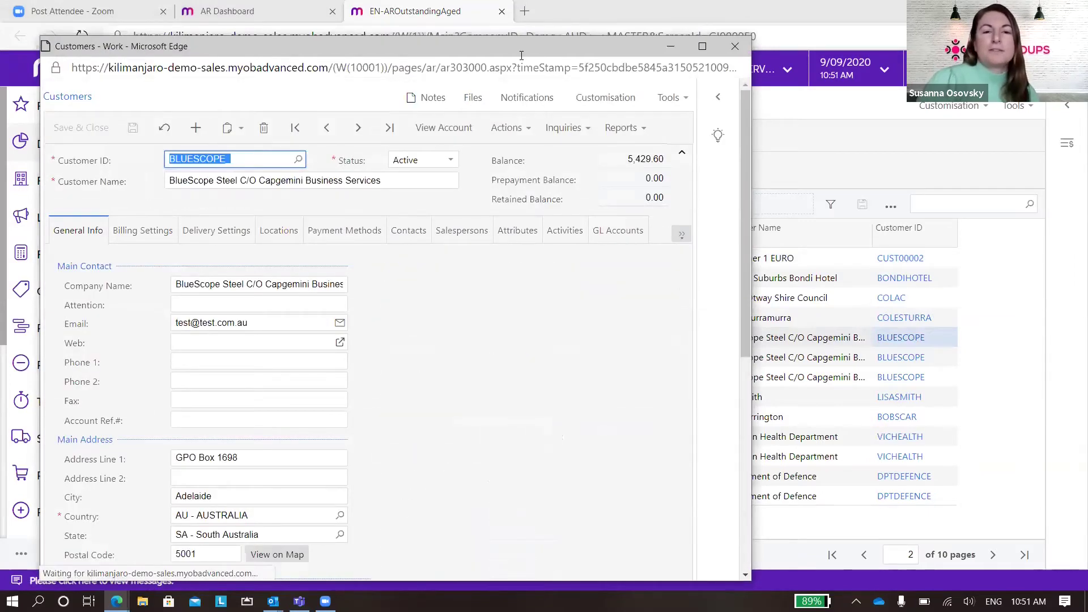
left_click_drag(522, 55, 580, 34)
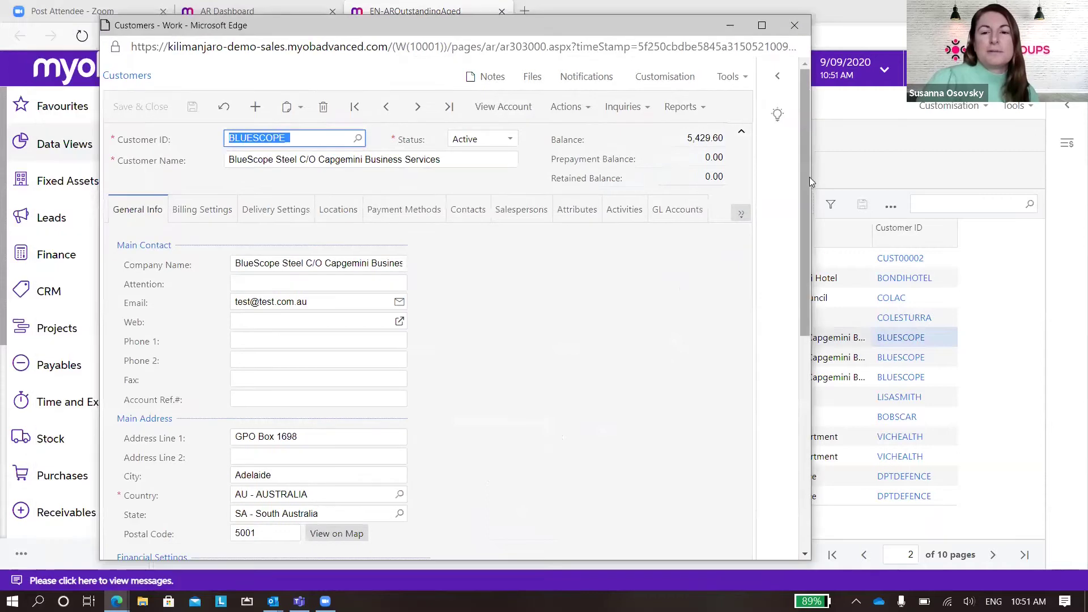
left_click(764, 27)
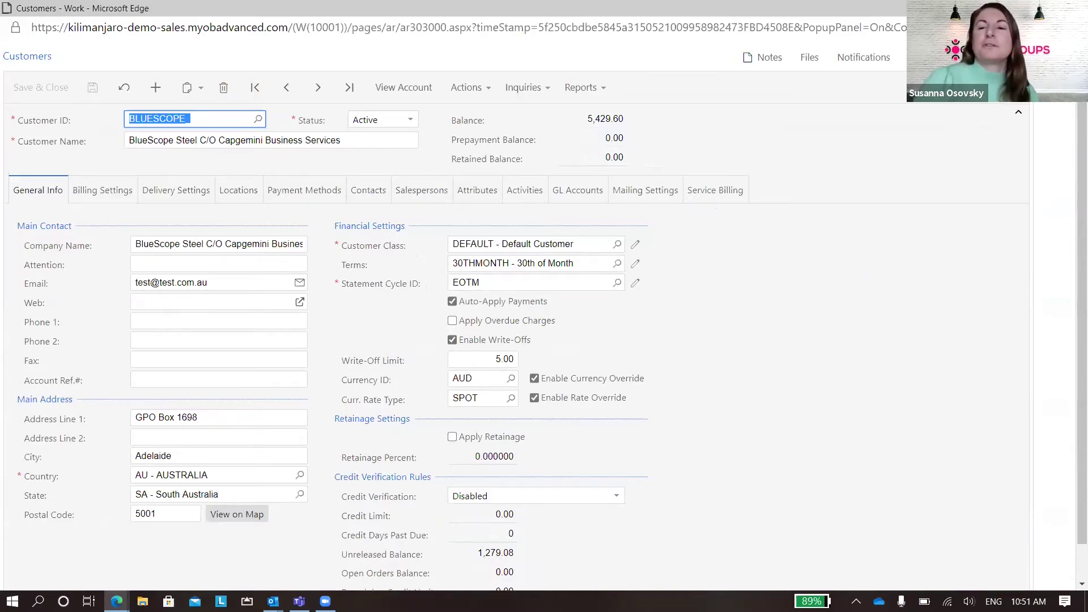
left_click(989, 57)
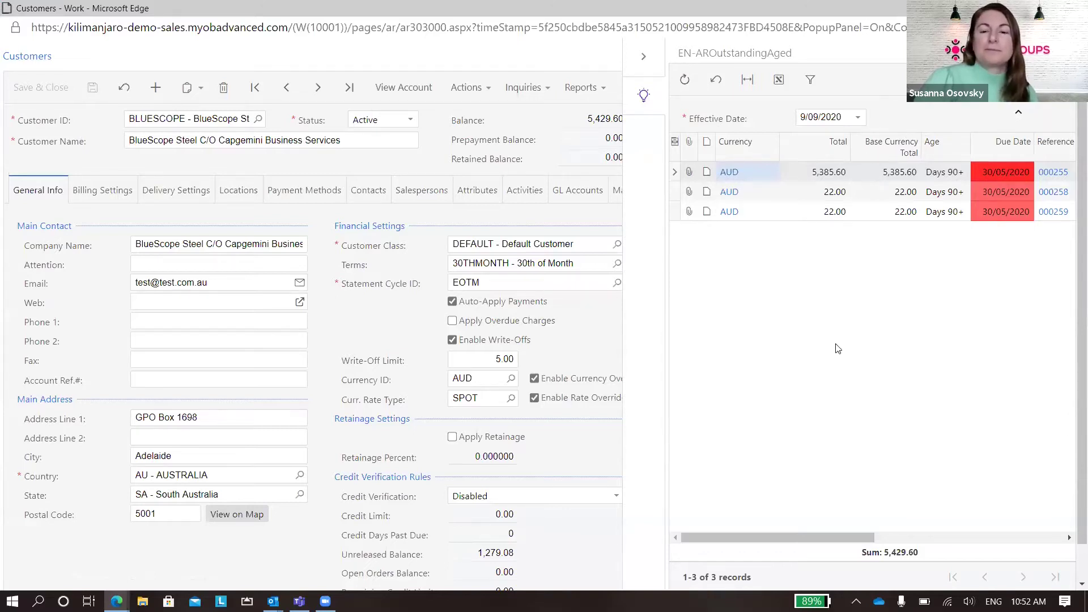
left_click(1075, 8)
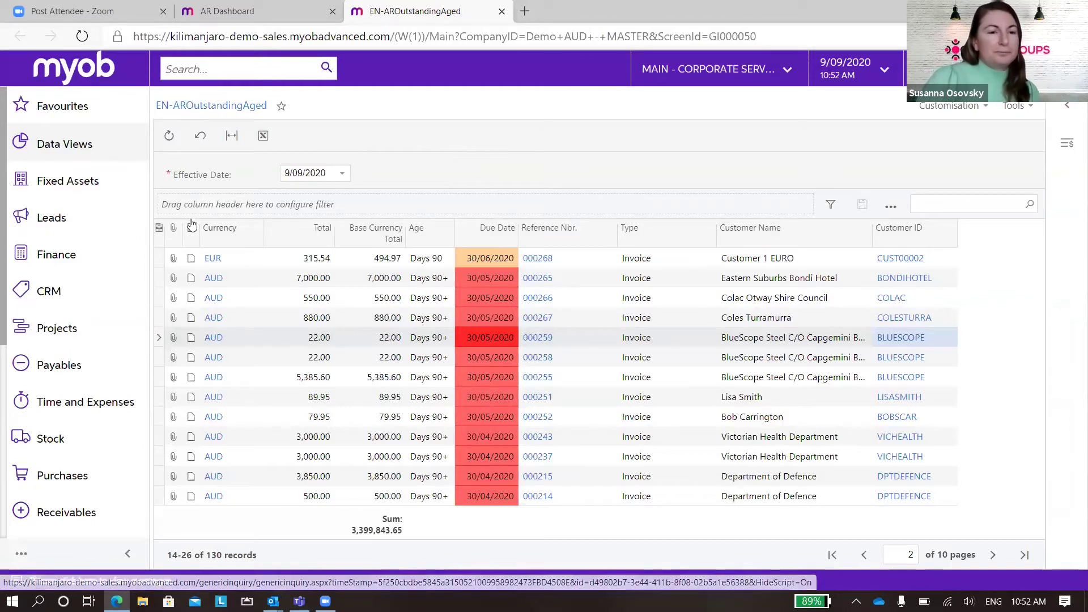
- Browse the full list of Payables screens
left_click(75, 367)
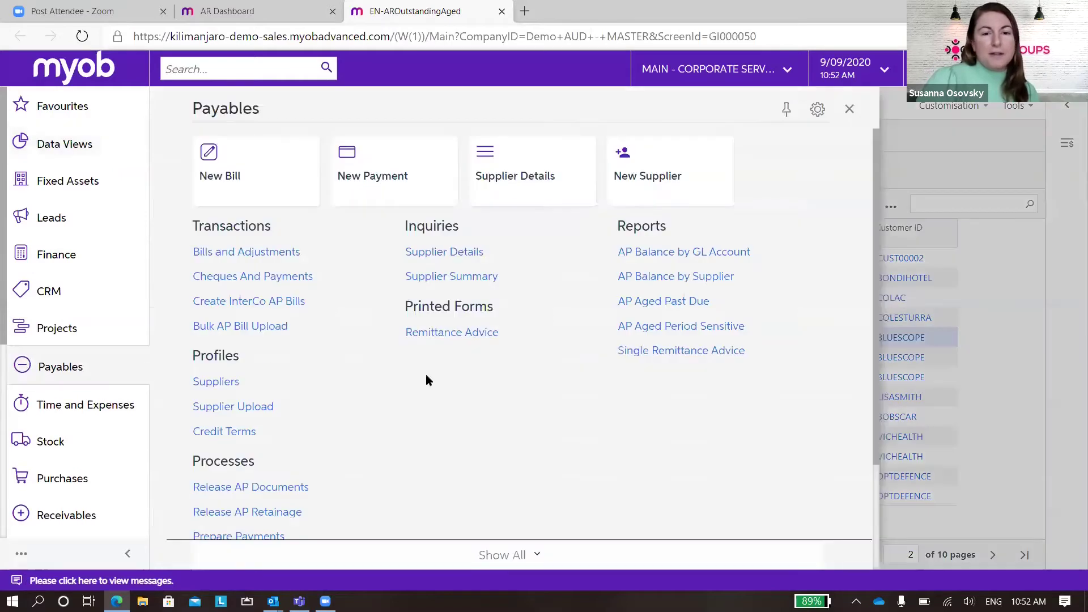
left_click(517, 555)
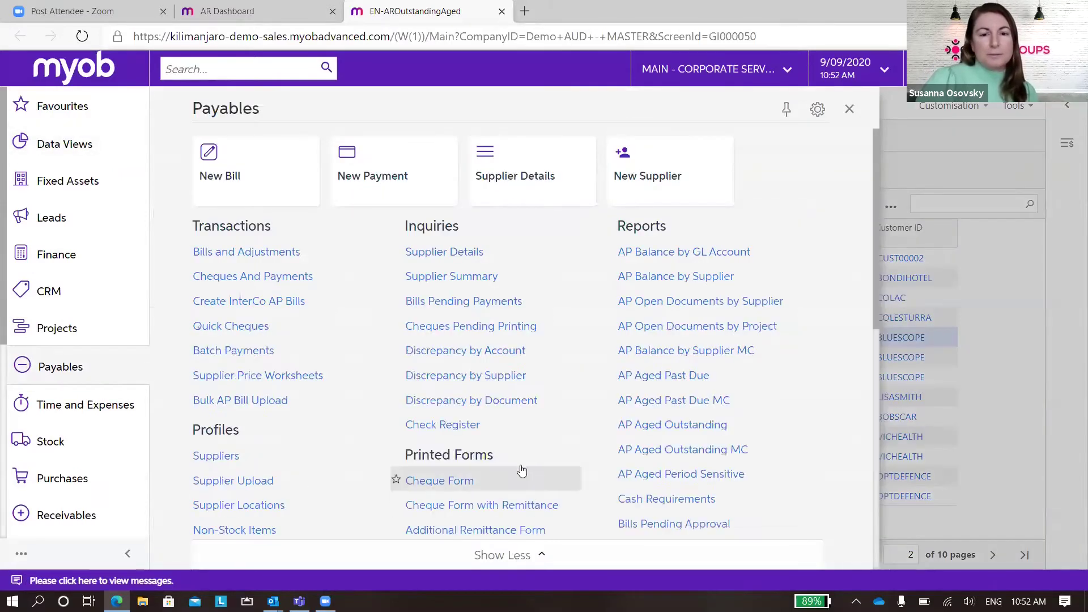
scroll(507, 454, "down", 1)
scroll(508, 454, "down", 1)
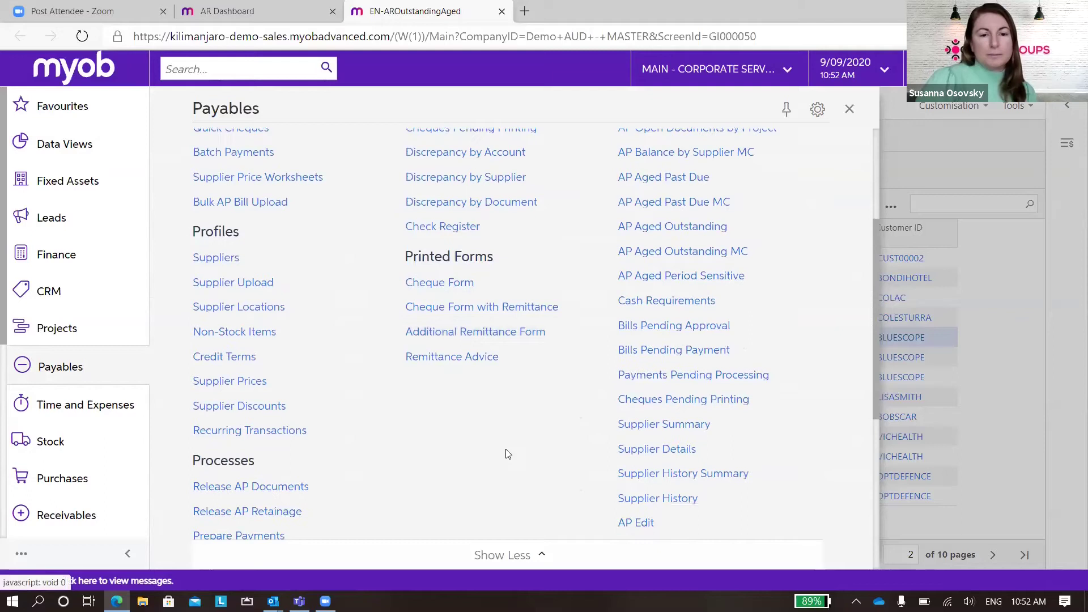
scroll(507, 453, "up", 2)
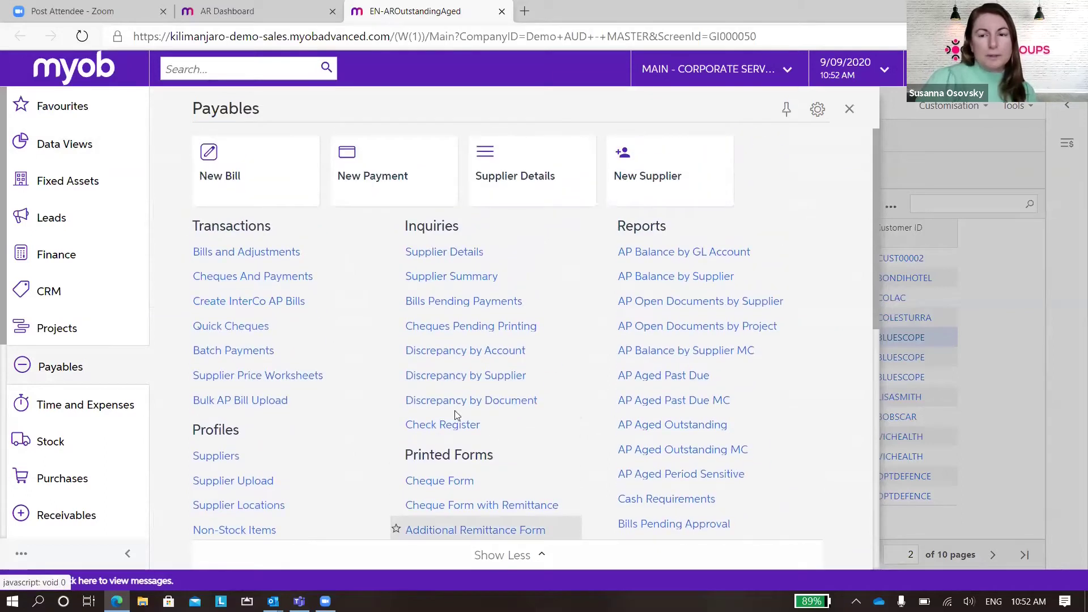
- Open the AP Detail inquiry from the Data Views list
left_click(86, 148)
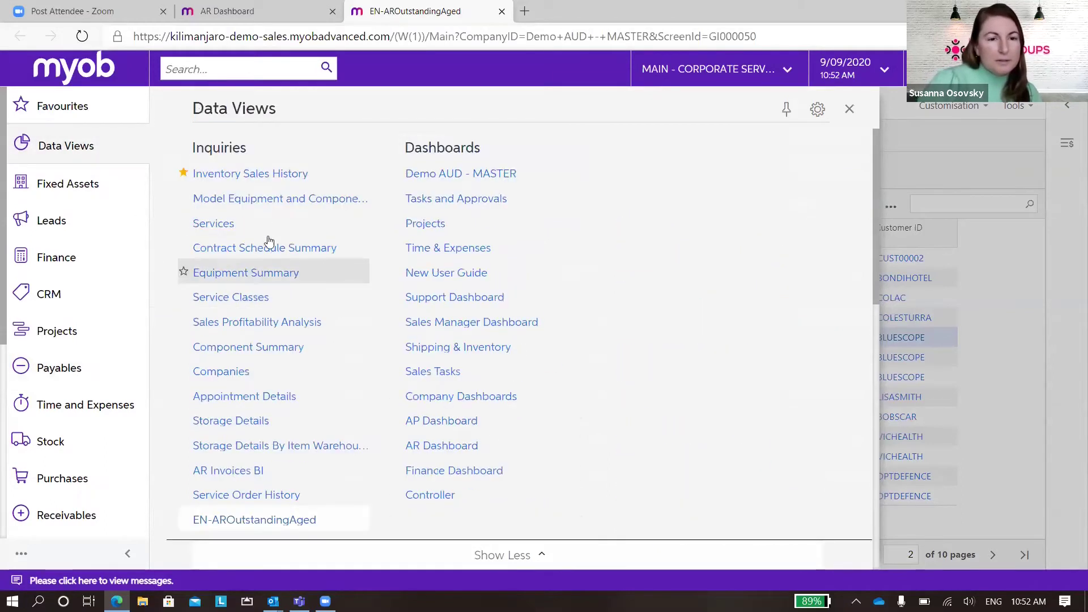
scroll(261, 280, "down", 5)
scroll(266, 297, "down", 5)
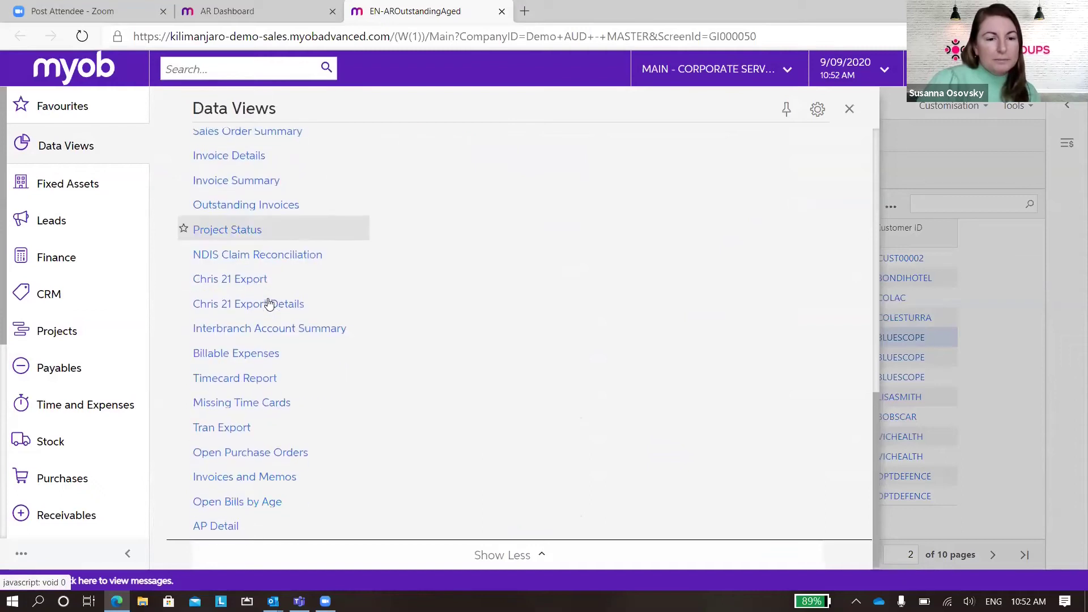
left_click(230, 520)
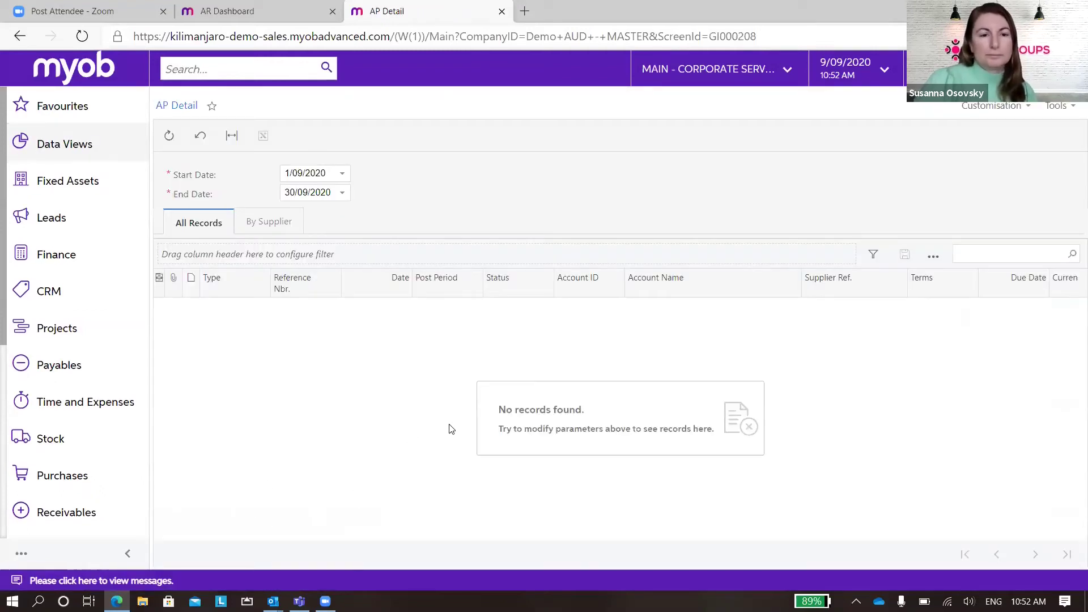
- Set the AP Detail start date to 1/01/2020
left_click(343, 174)
left_click(432, 204)
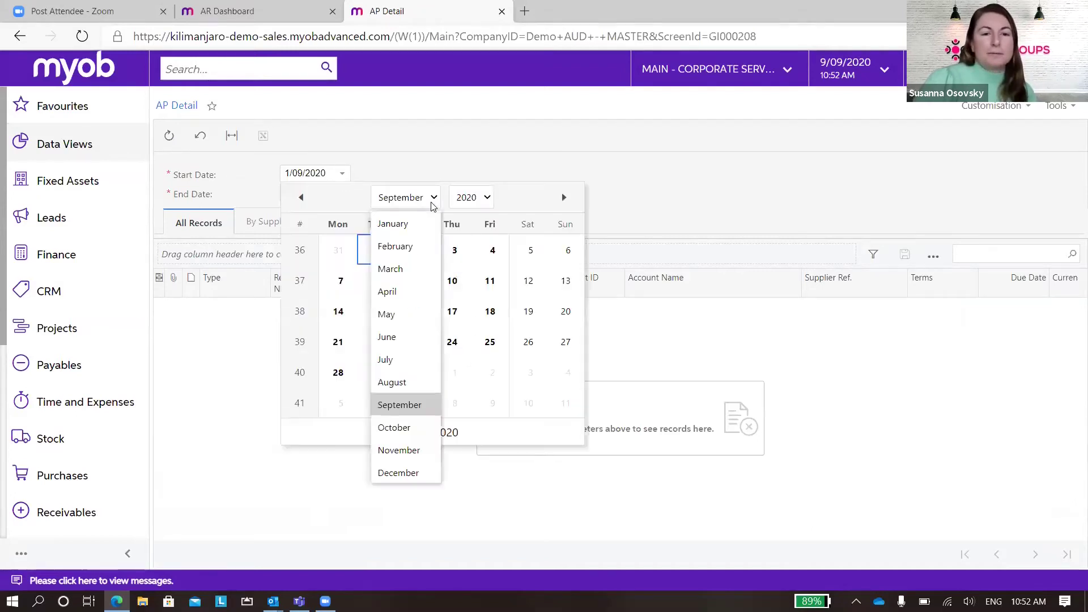
left_click(392, 224)
left_click(412, 252)
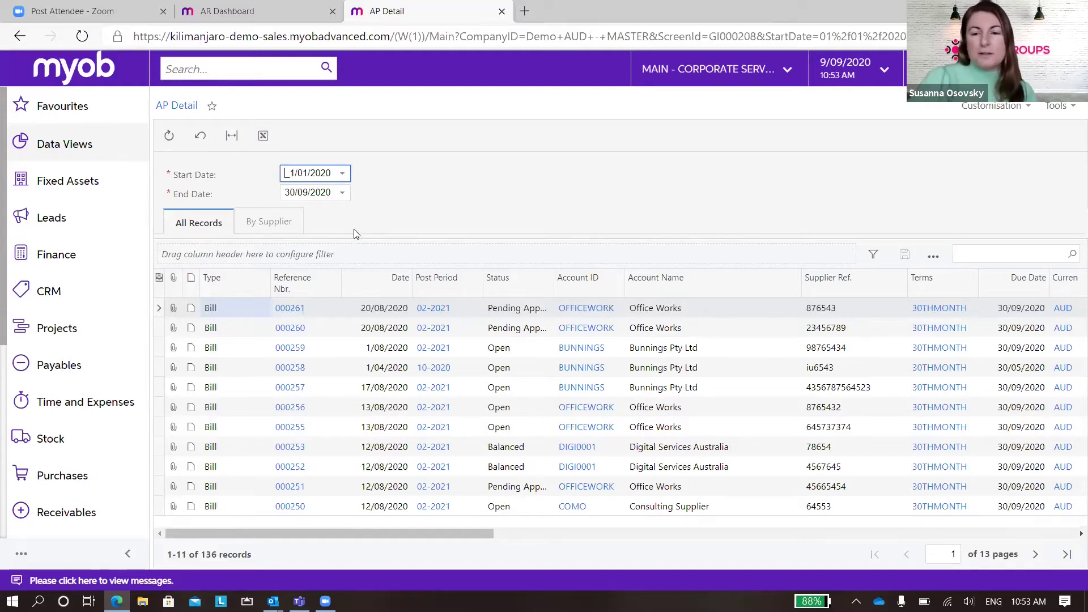
- View bill totals by supplier across post periods in the pivot
left_click(933, 256)
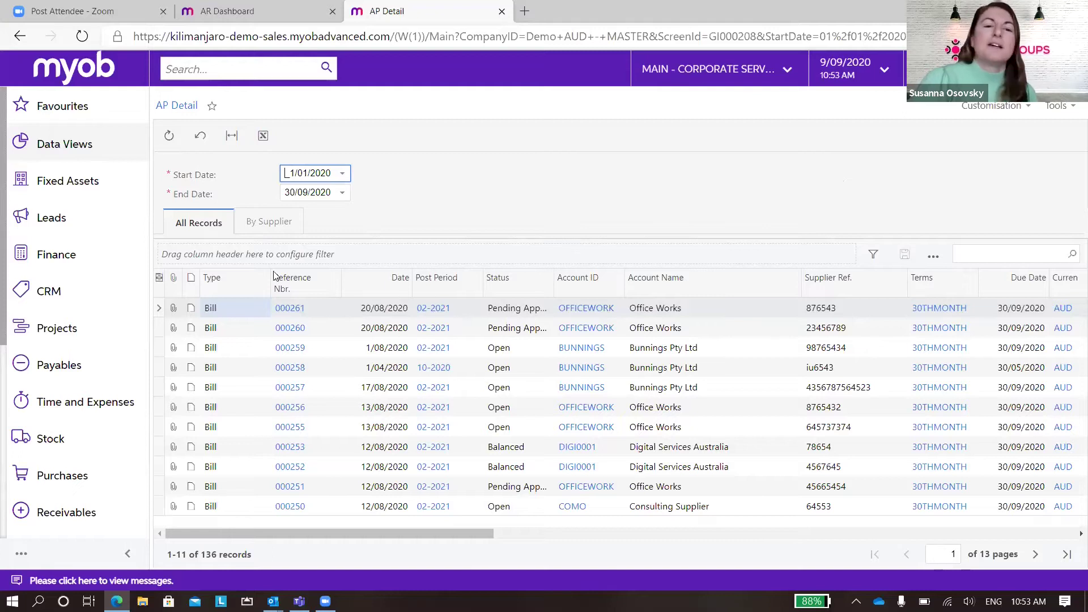
left_click(282, 221)
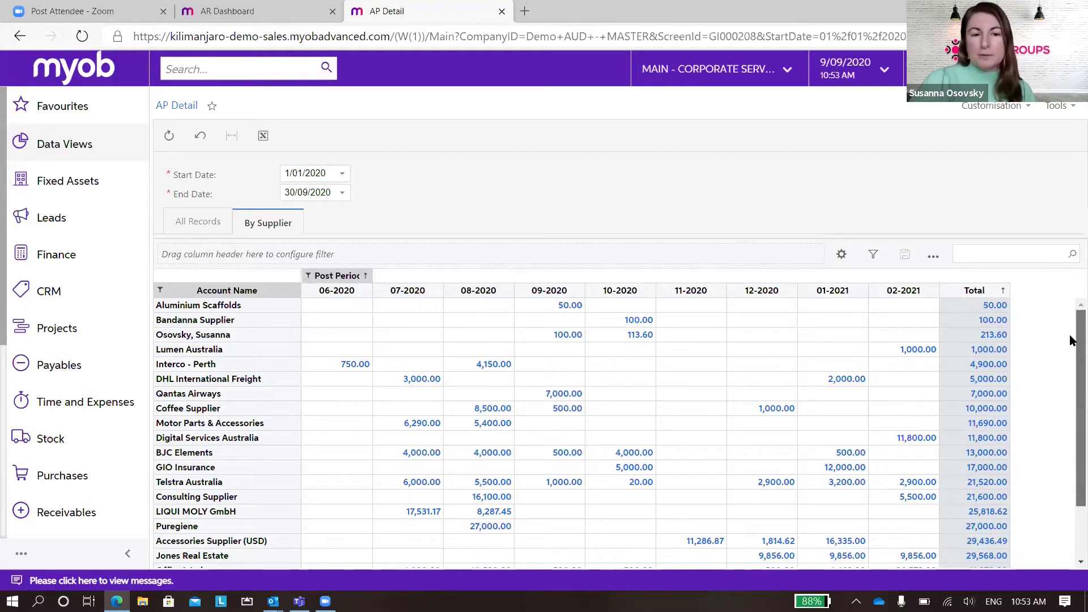
left_click_drag(1069, 334, 1071, 396)
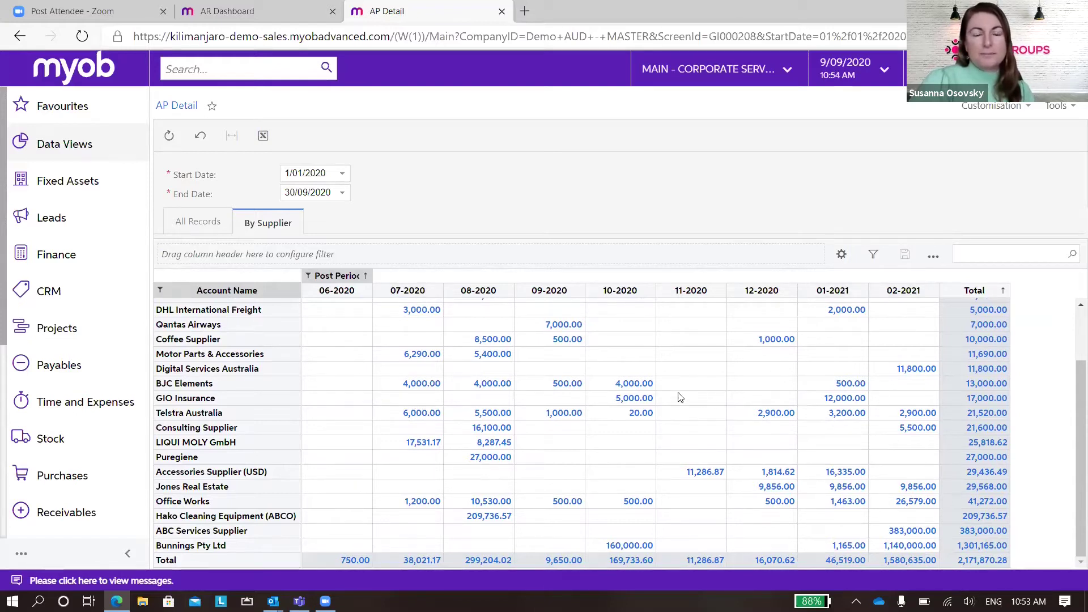
scroll(680, 397, "up", 3)
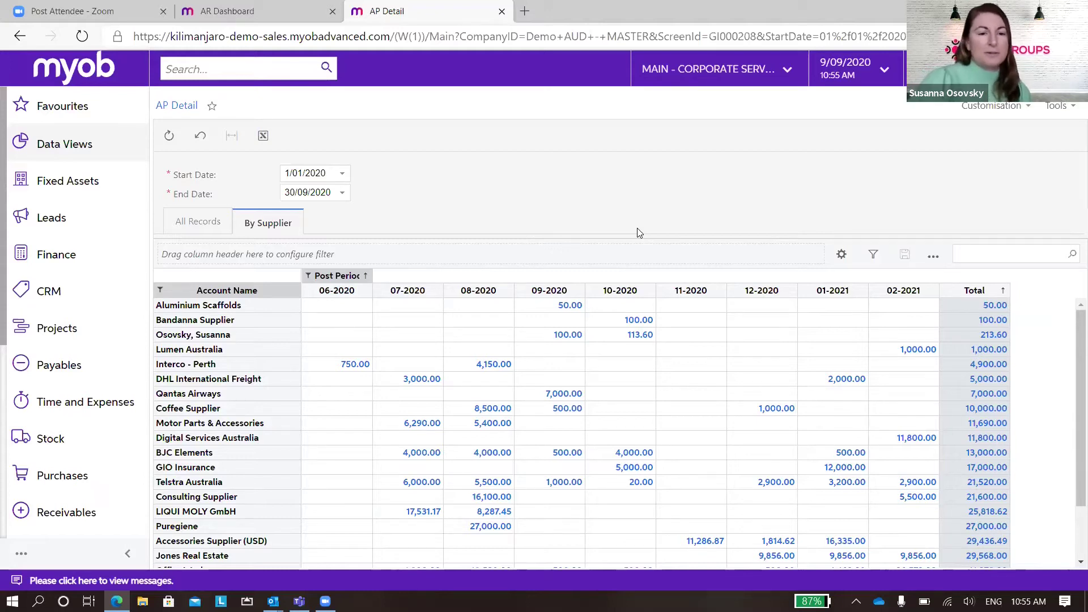
- Search for 'warehou' and open the Warehouses list under Stock Profiles
left_click(195, 65)
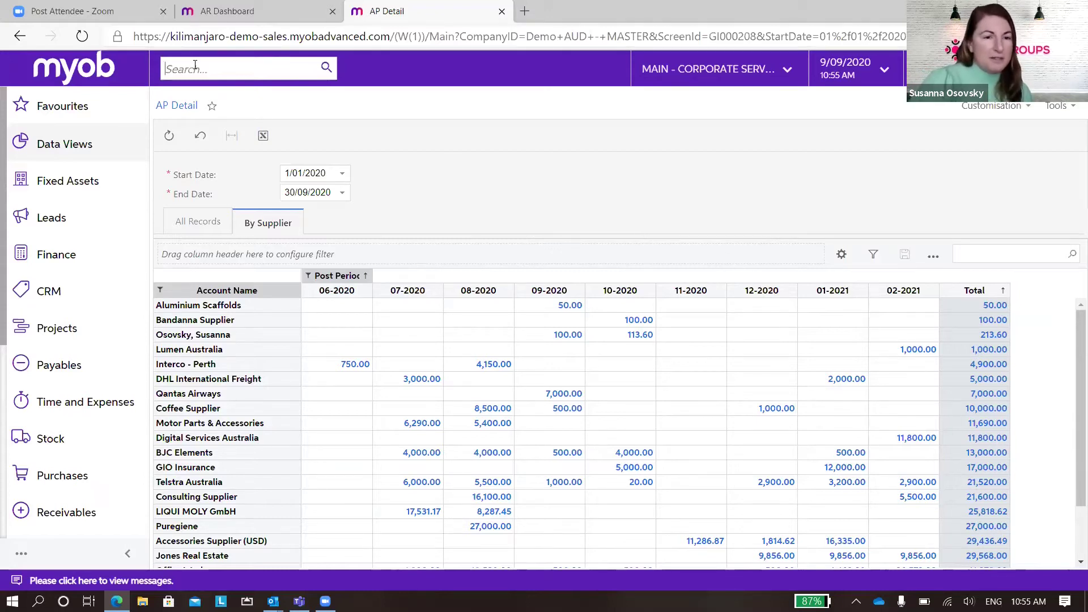
type("warehou")
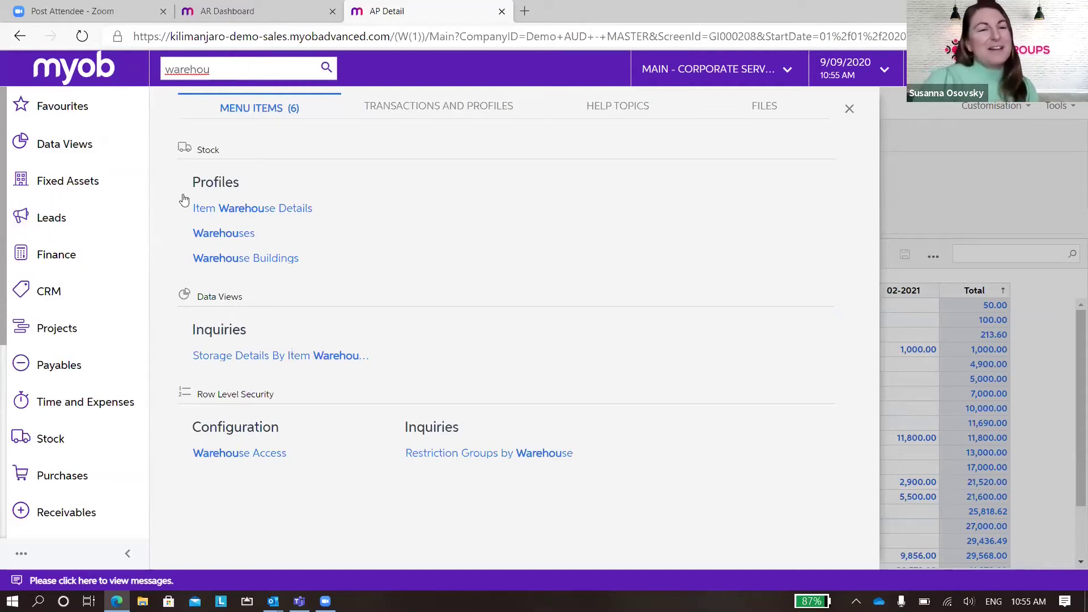
left_click(235, 233)
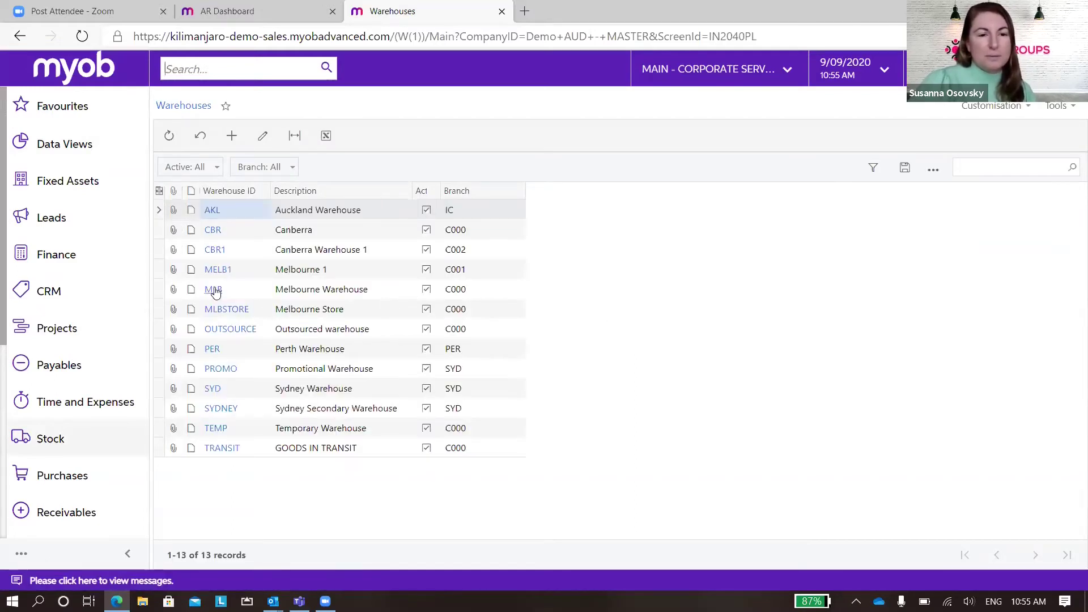
- Open the MLB Melbourne Warehouse and page through its storage locations
left_click(215, 291)
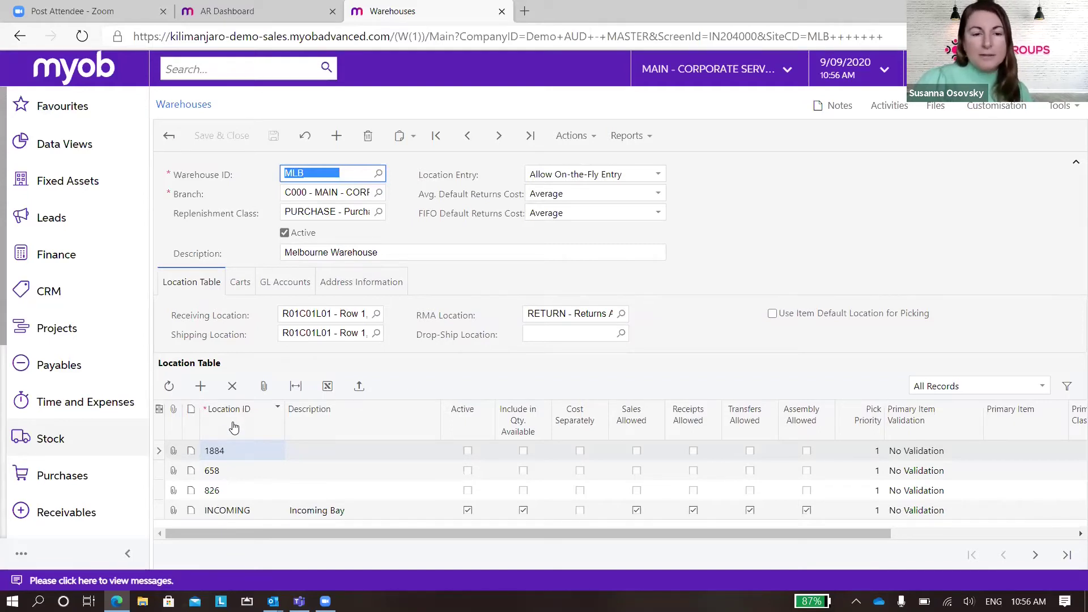
left_click(1040, 562)
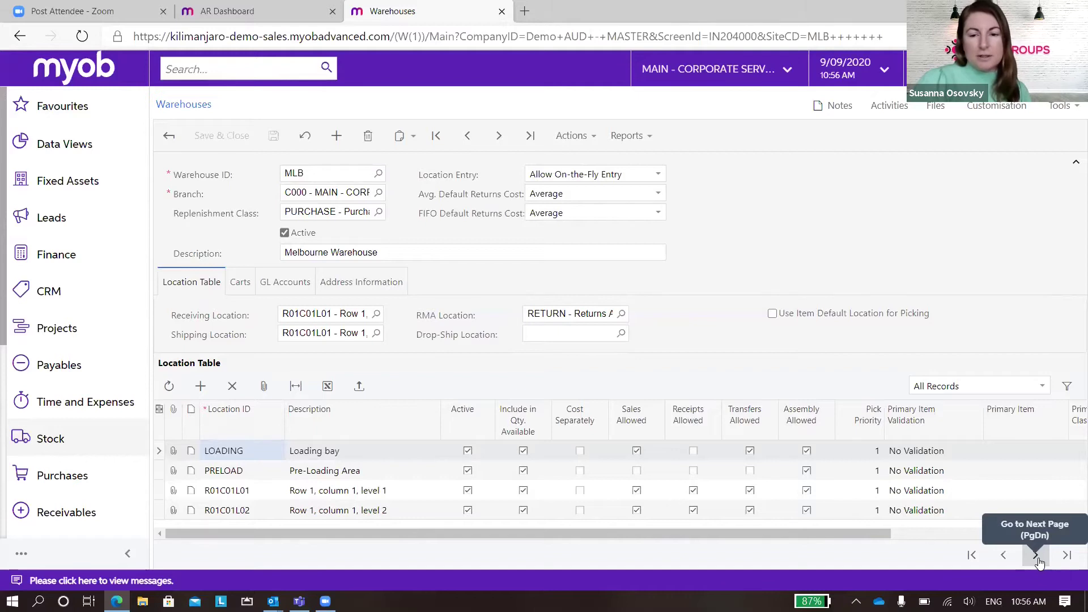
left_click(1040, 561)
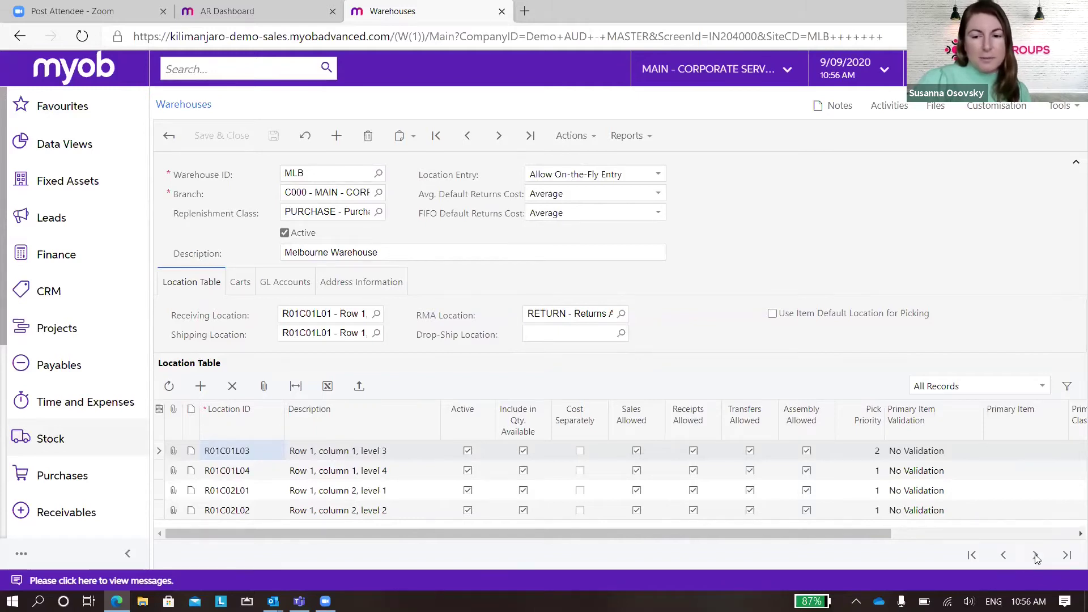
left_click(1037, 557)
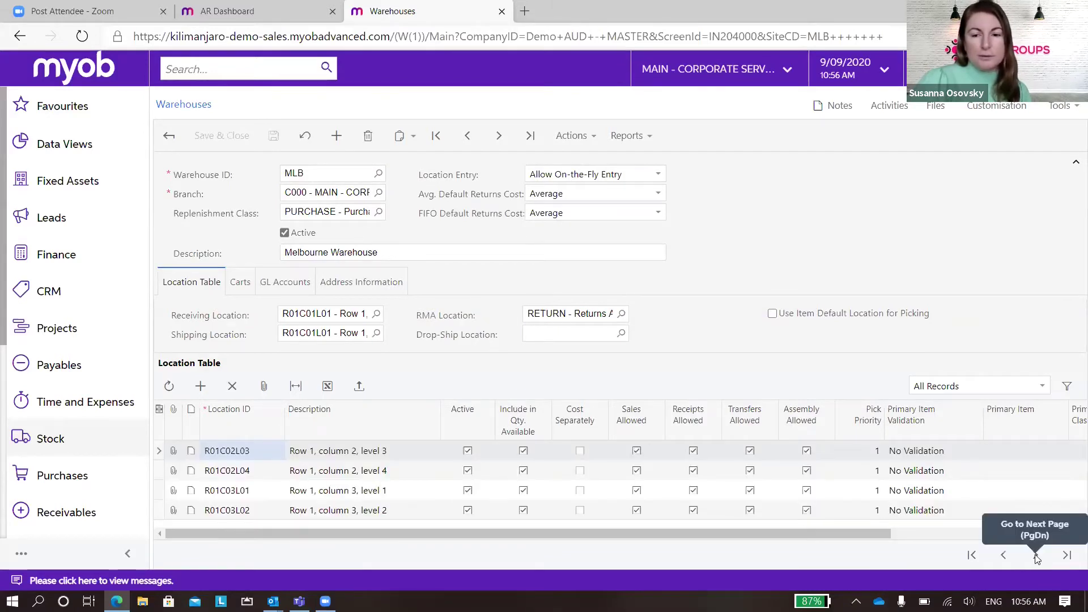
left_click(1036, 558)
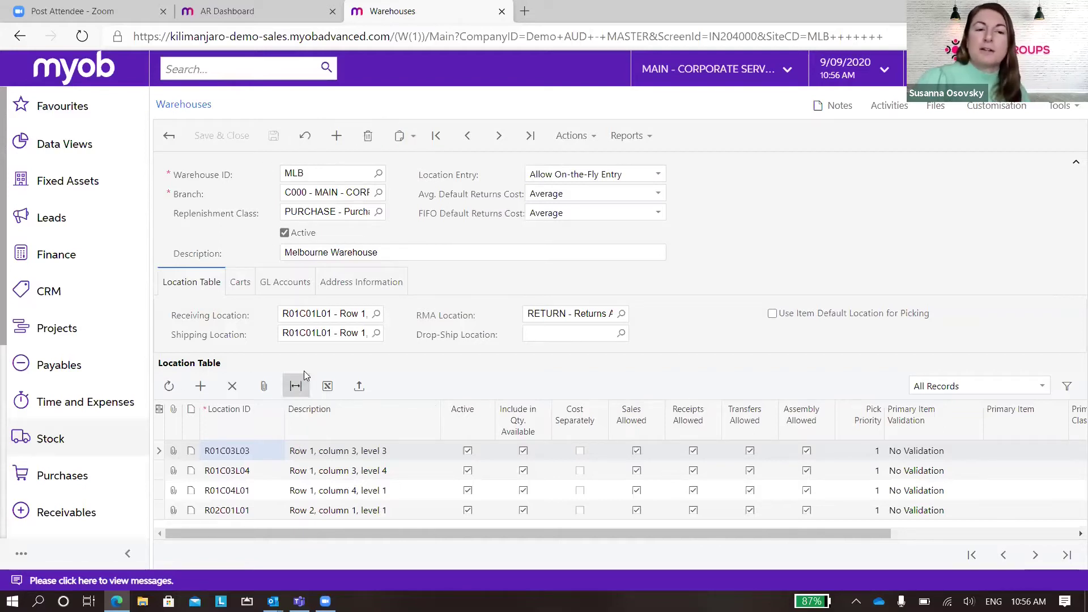
- Step forward two records to the PER Perth Warehouse and open the Stock menu
left_click(500, 139)
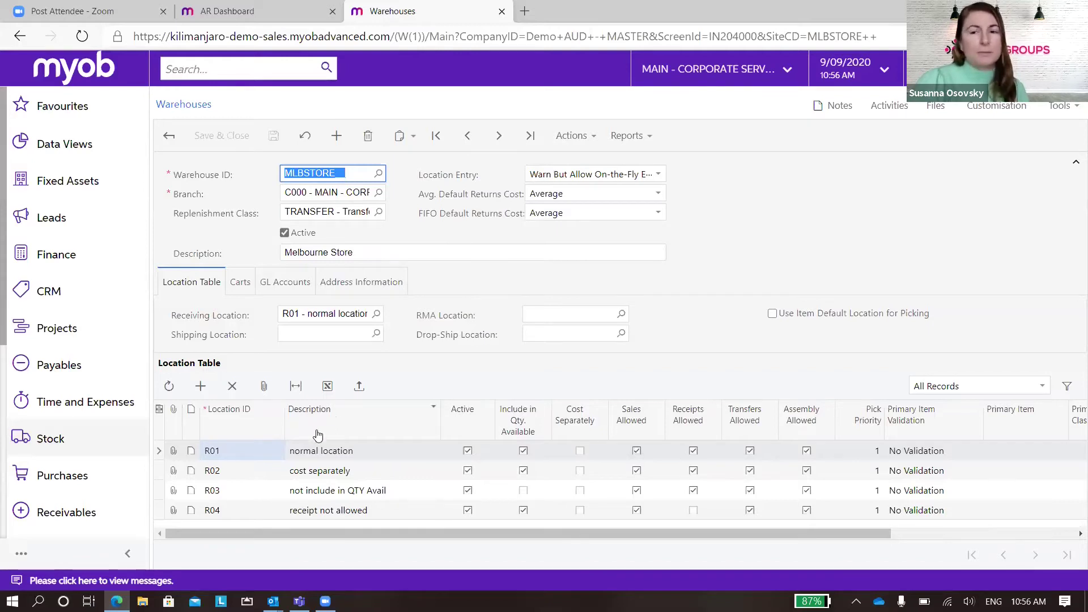
left_click(499, 137)
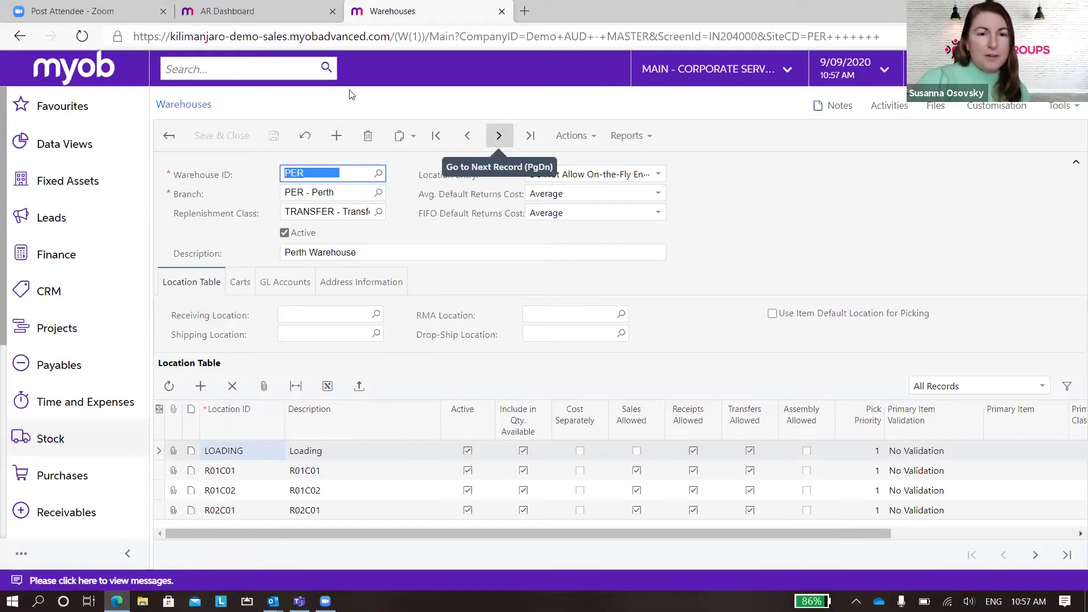
left_click(57, 440)
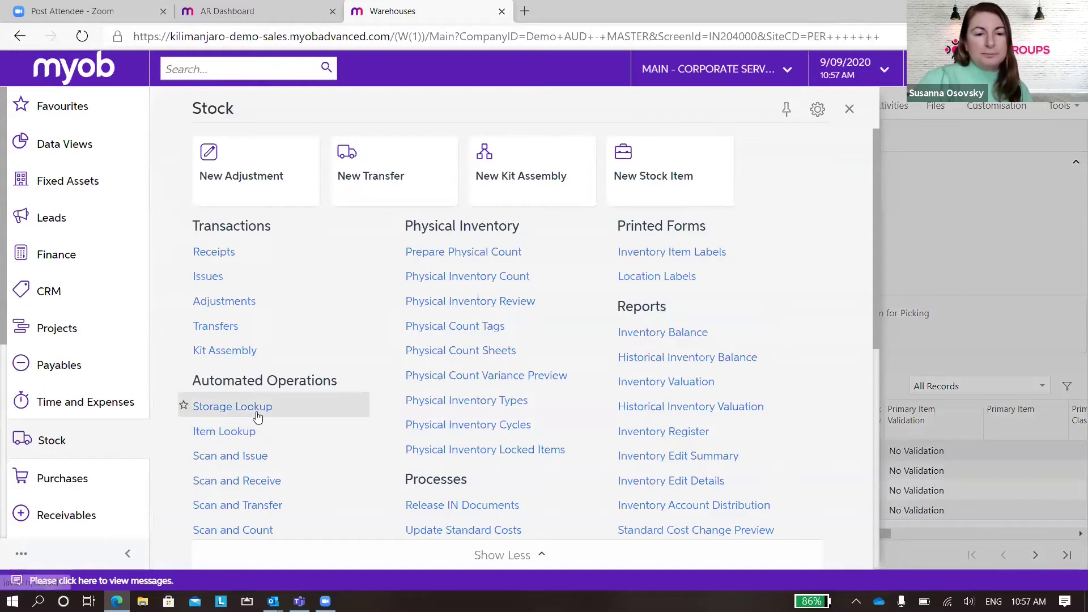
- Filter the Stock Items list by 'w' and open WIDGET123
scroll(255, 417, "down", 3)
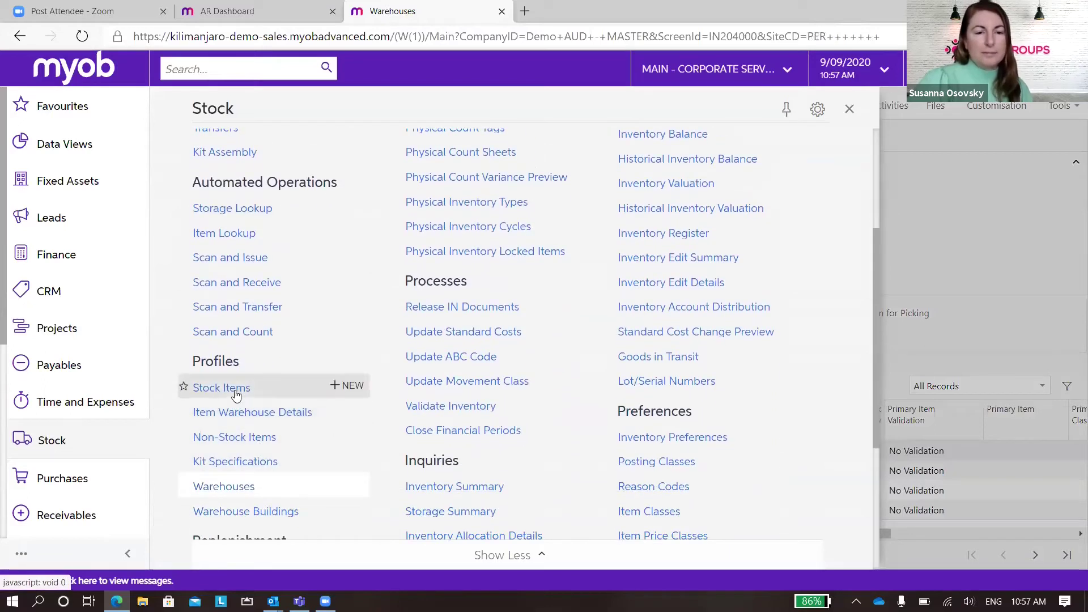
left_click(221, 388)
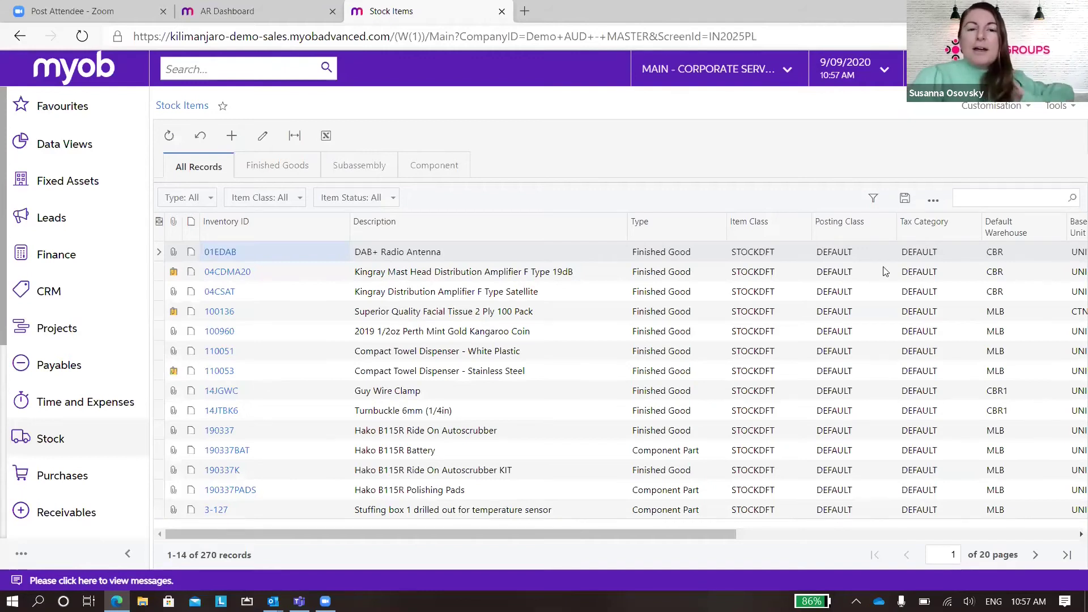
left_click(1010, 198)
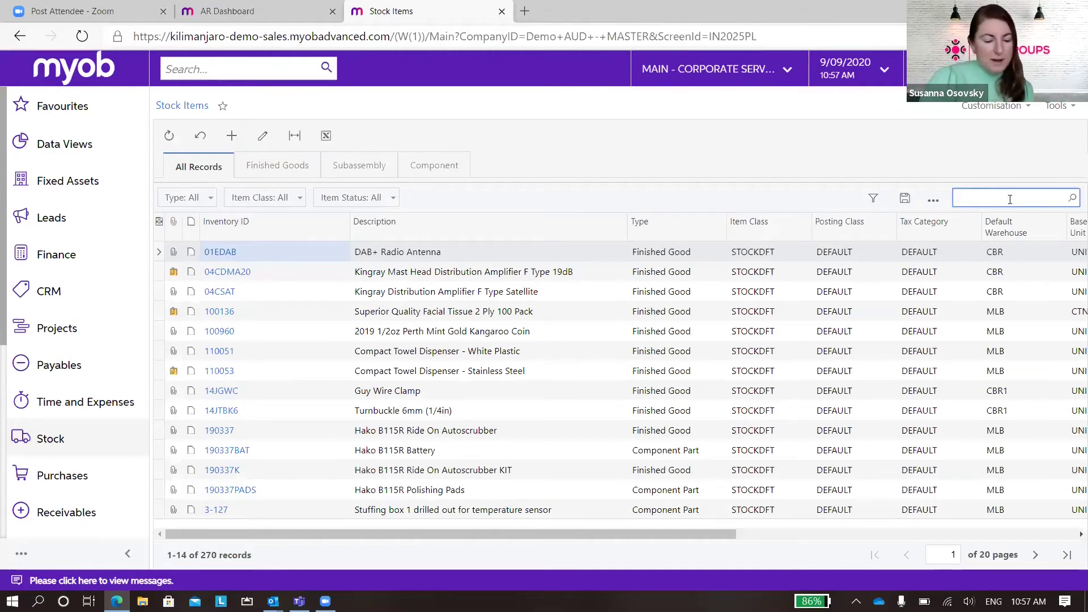
type("widge")
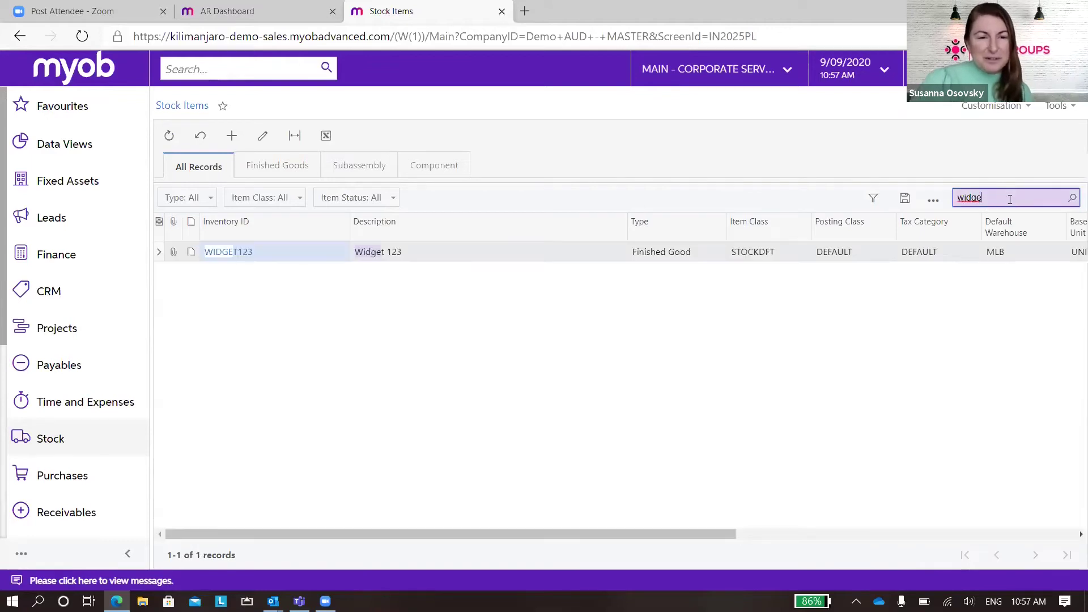
left_click(232, 254)
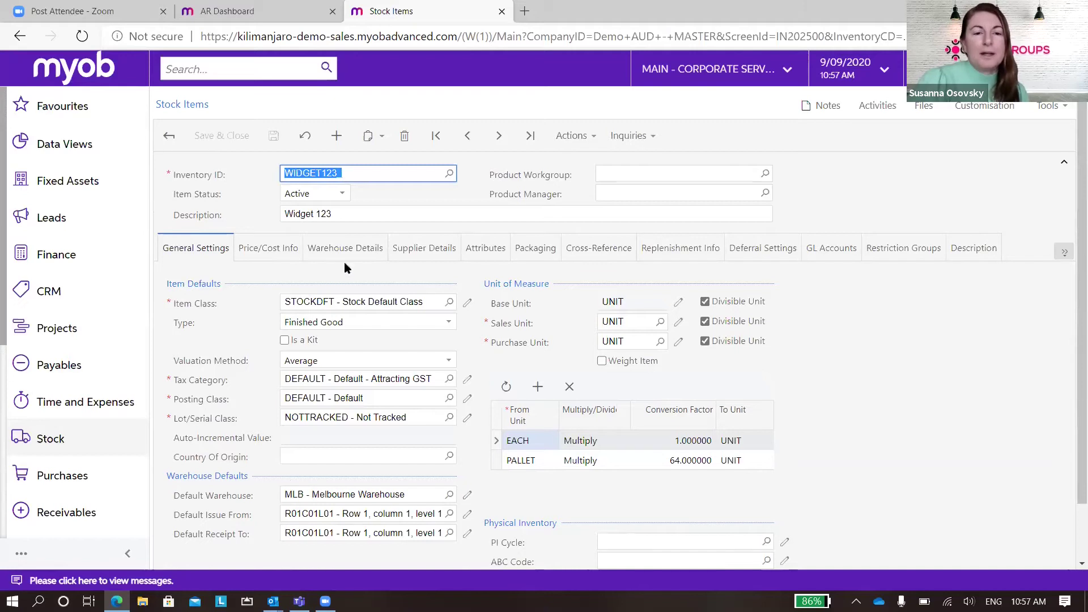
- Review WIDGET123's valuation method and kit setting, then view its 11.33 average cost
left_click(282, 255)
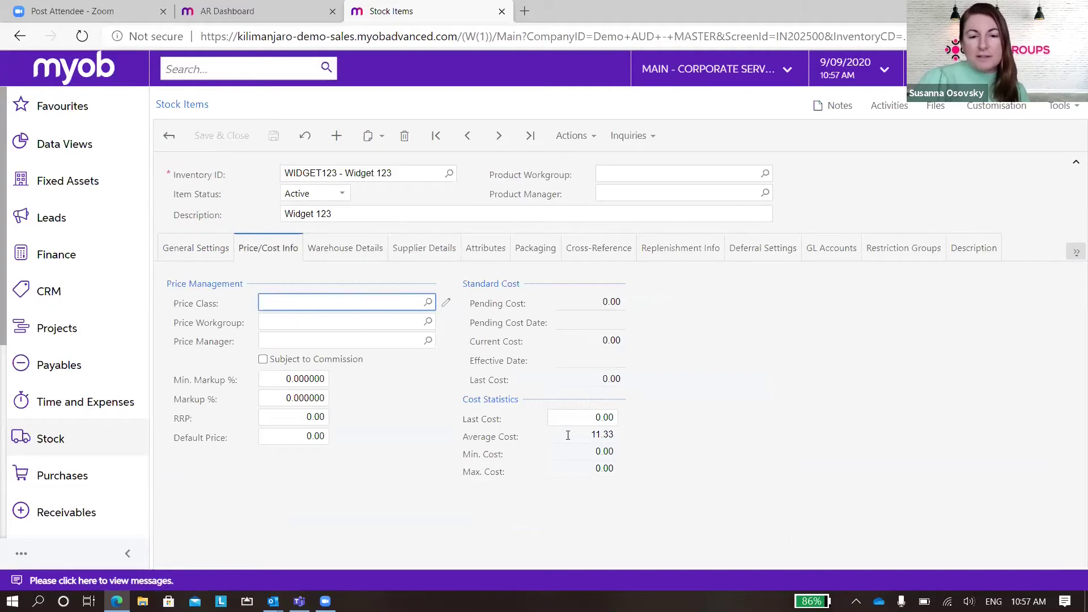
left_click(208, 252)
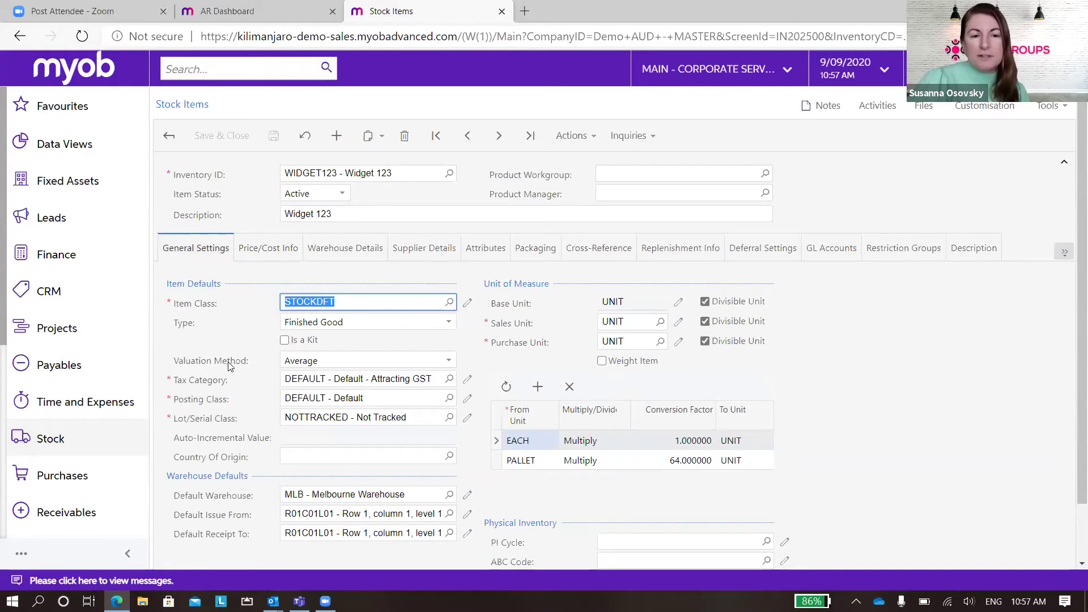
left_click(304, 363)
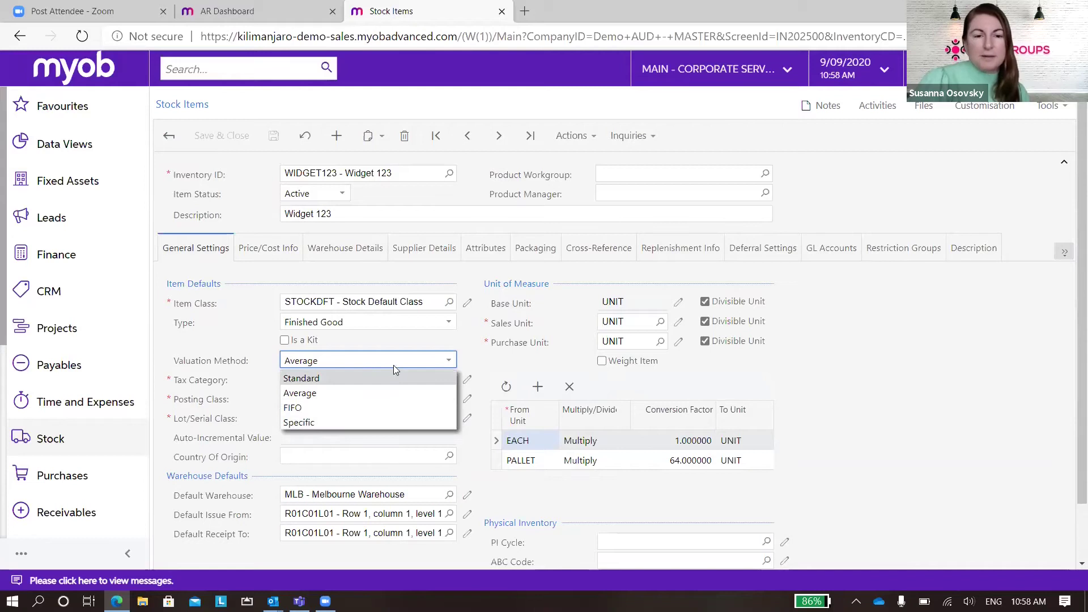
left_click(389, 339)
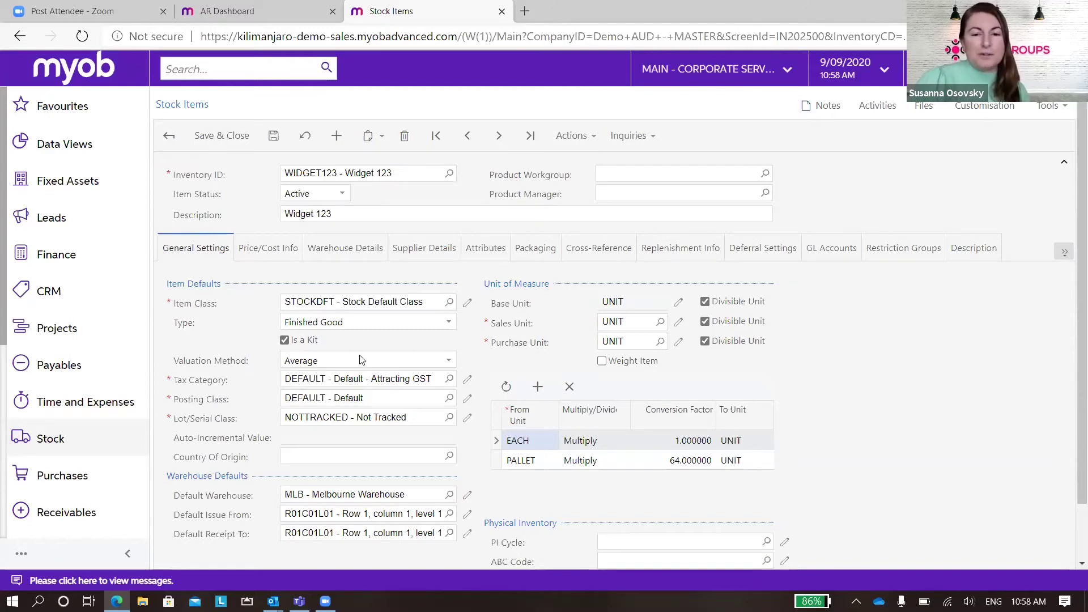
left_click(286, 252)
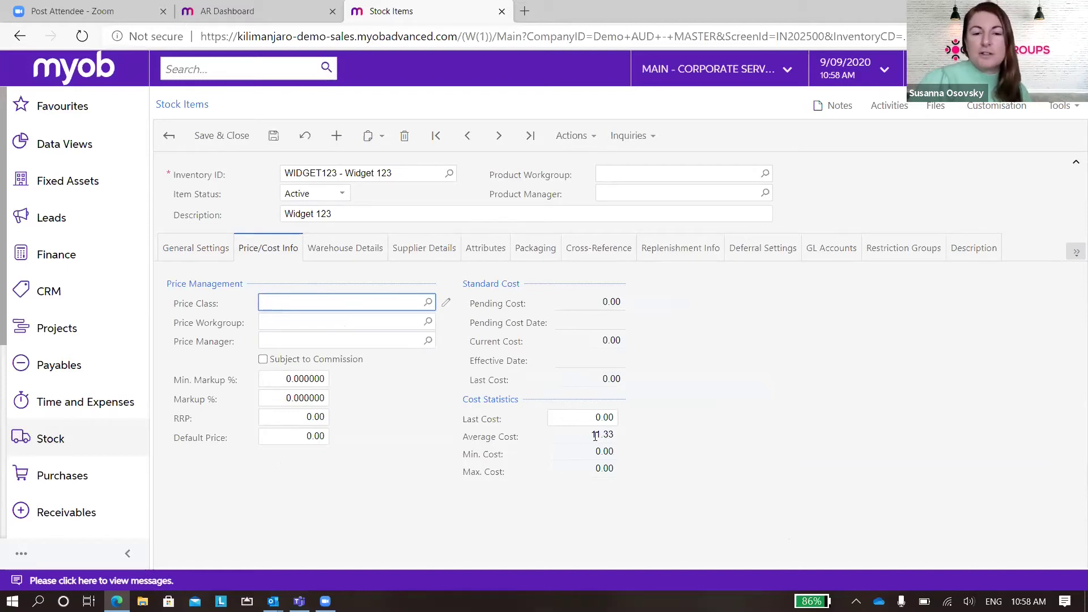
- View the MLB warehouse's price and cost information in Warehouse Details
left_click(335, 251)
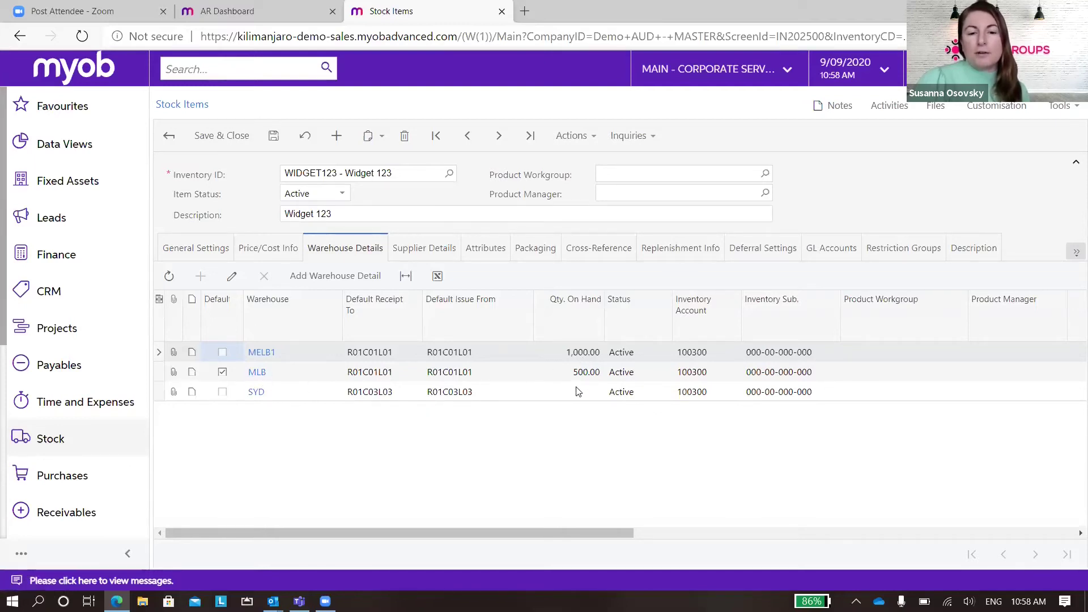
left_click(257, 373)
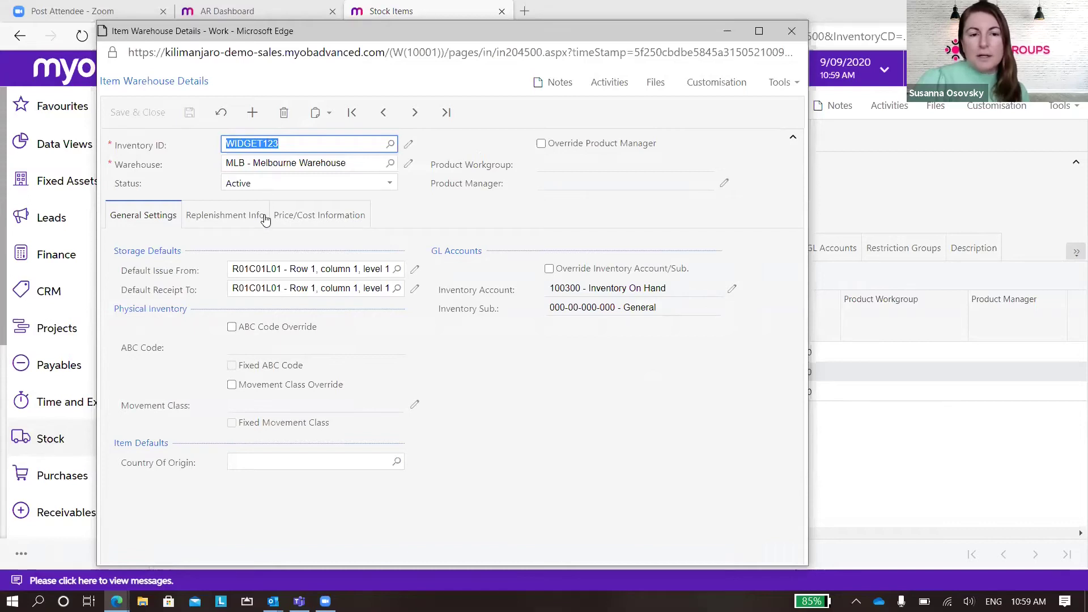
left_click(339, 220)
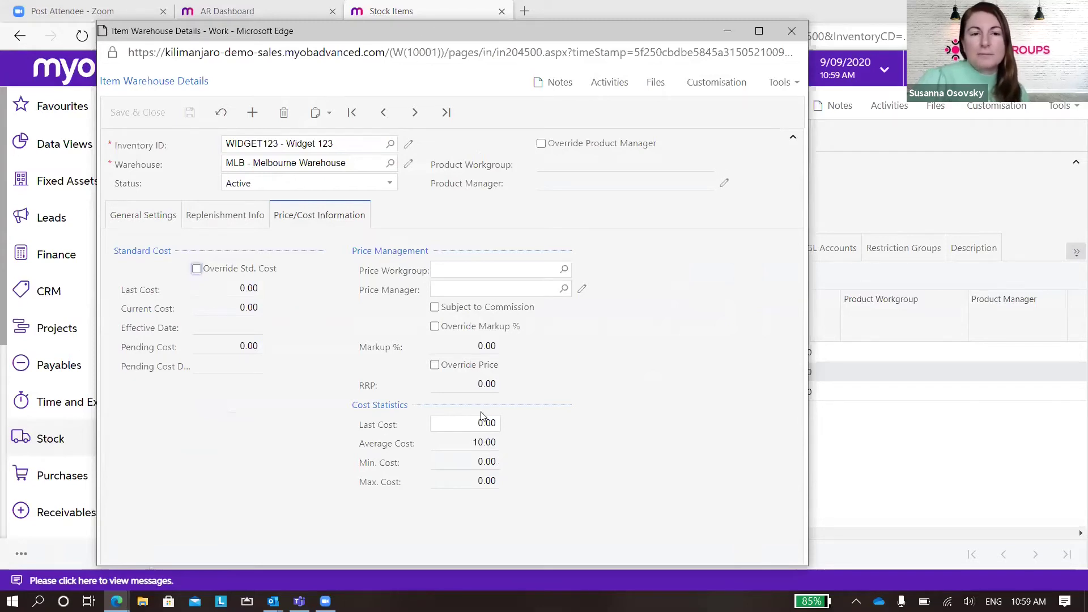
left_click(800, 31)
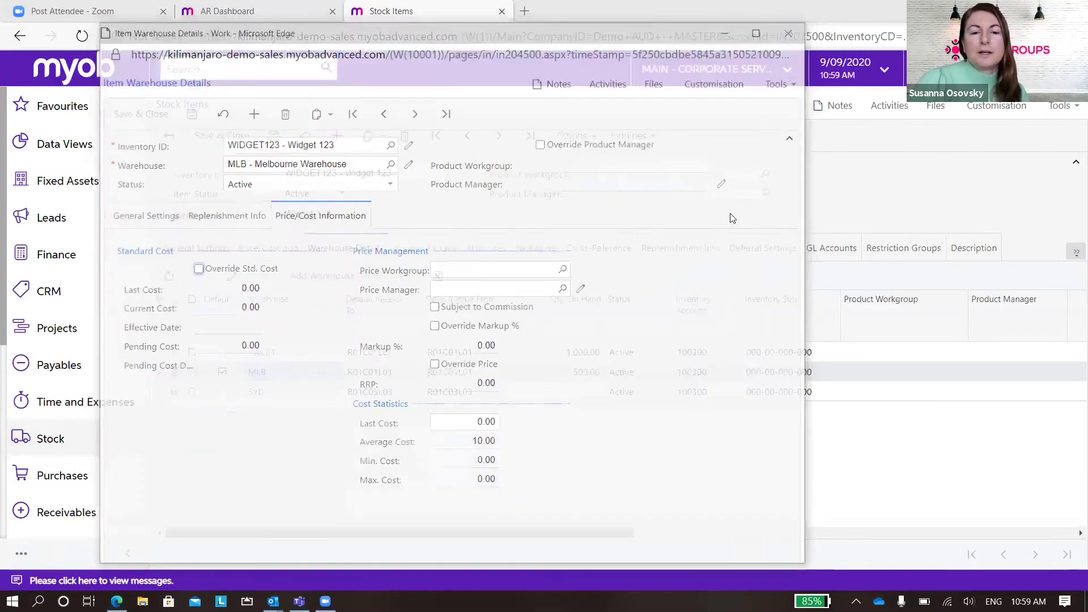
- View MELB1 - Melbourne 1 price and cost information, showing average cost 12.00
left_click(267, 354)
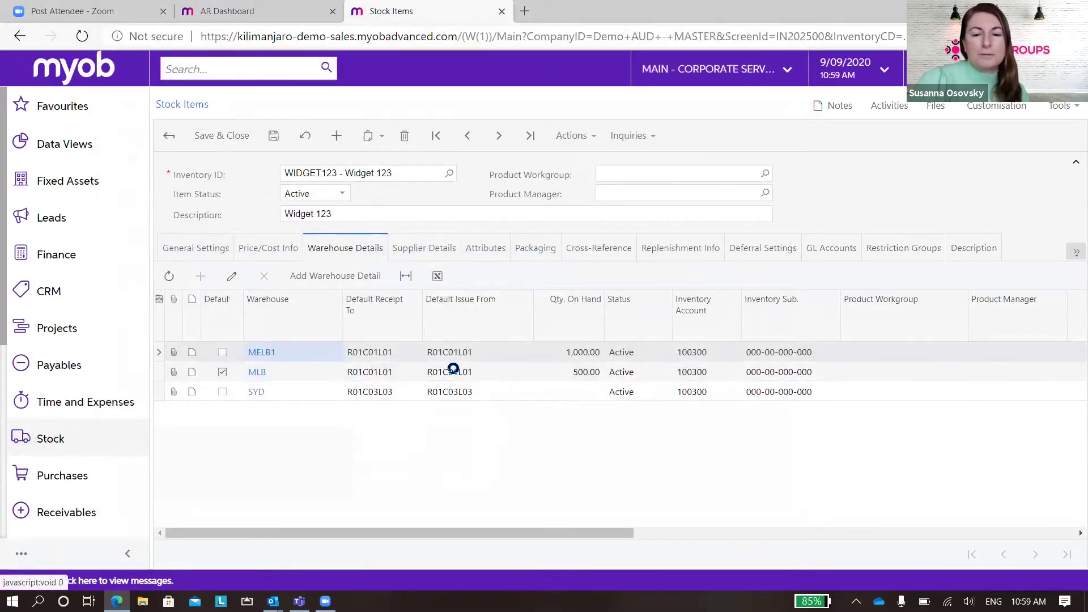
left_click(263, 233)
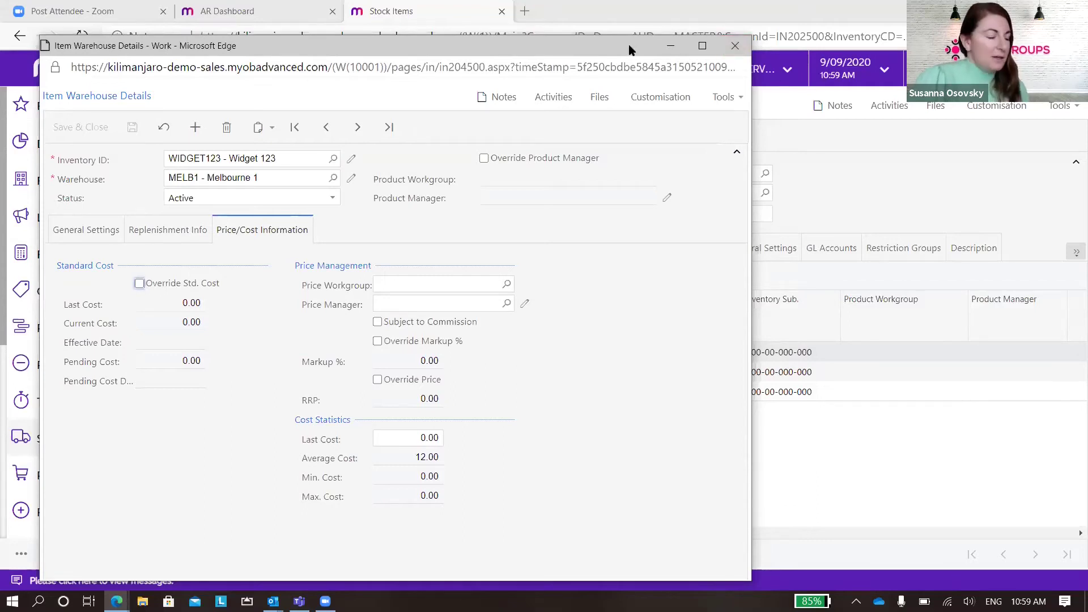
left_click_drag(629, 50, 648, 39)
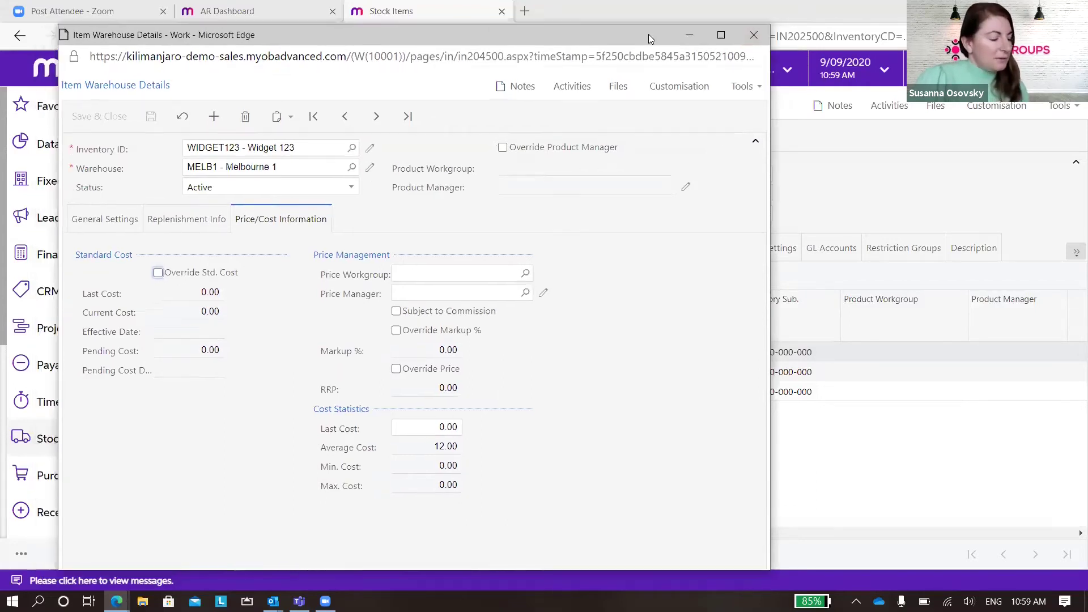
- Close the MELB1 warehouse details window and dismiss the Teams meeting notification
left_click(755, 29)
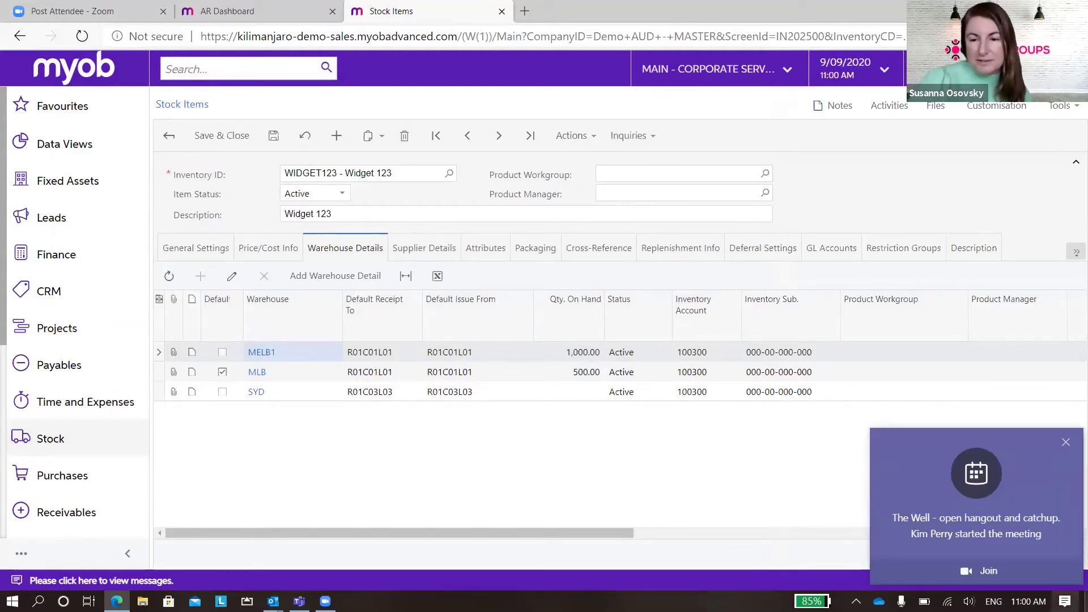
left_click(1066, 442)
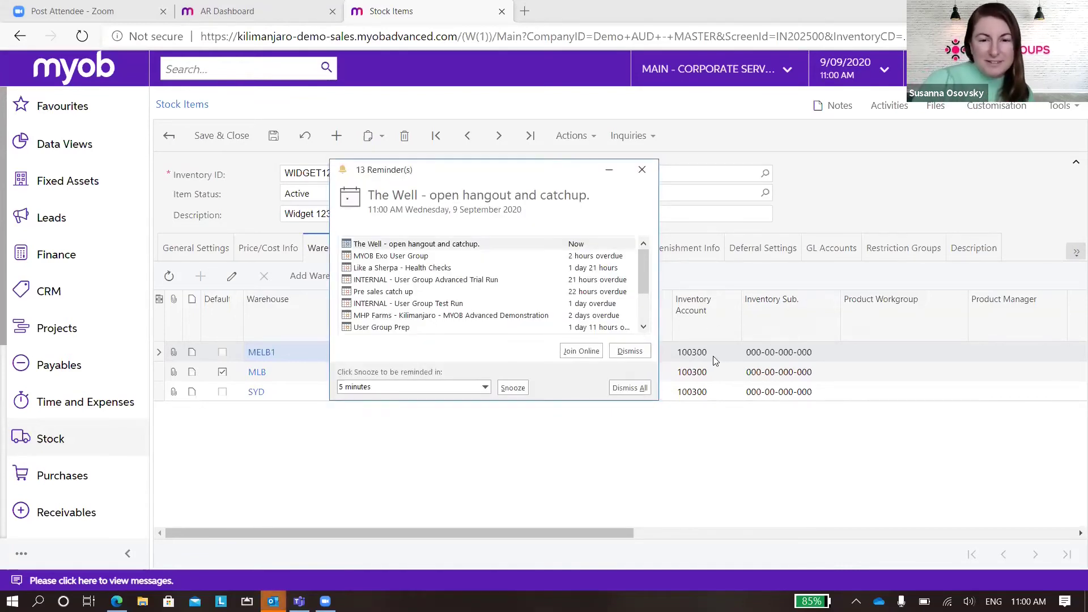
- Dismiss all 13 Outlook reminders and turn off the dismiss confirmation message
left_click(622, 388)
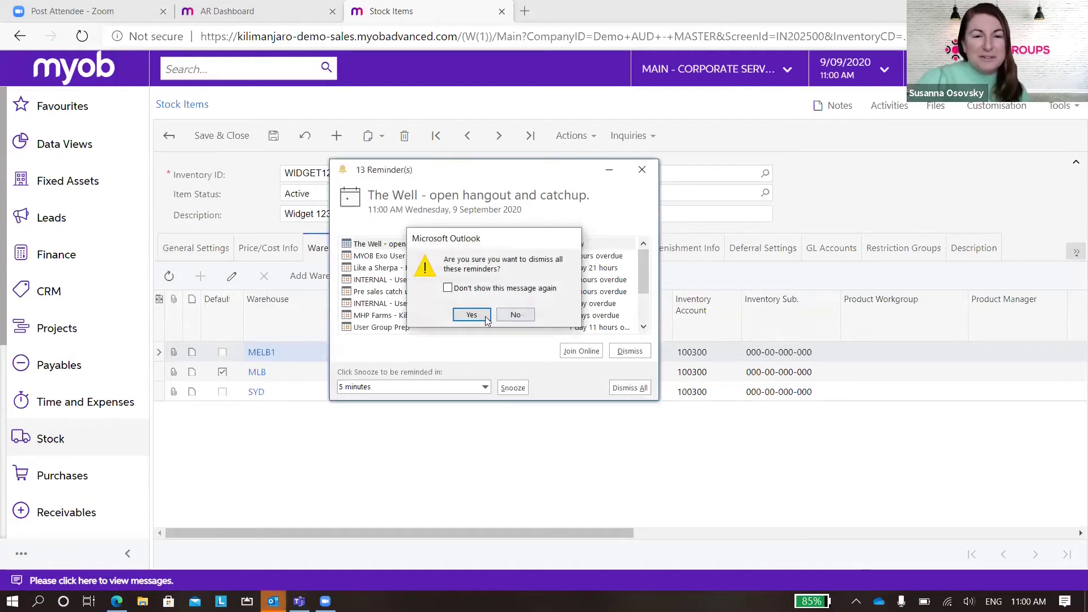
left_click(503, 290)
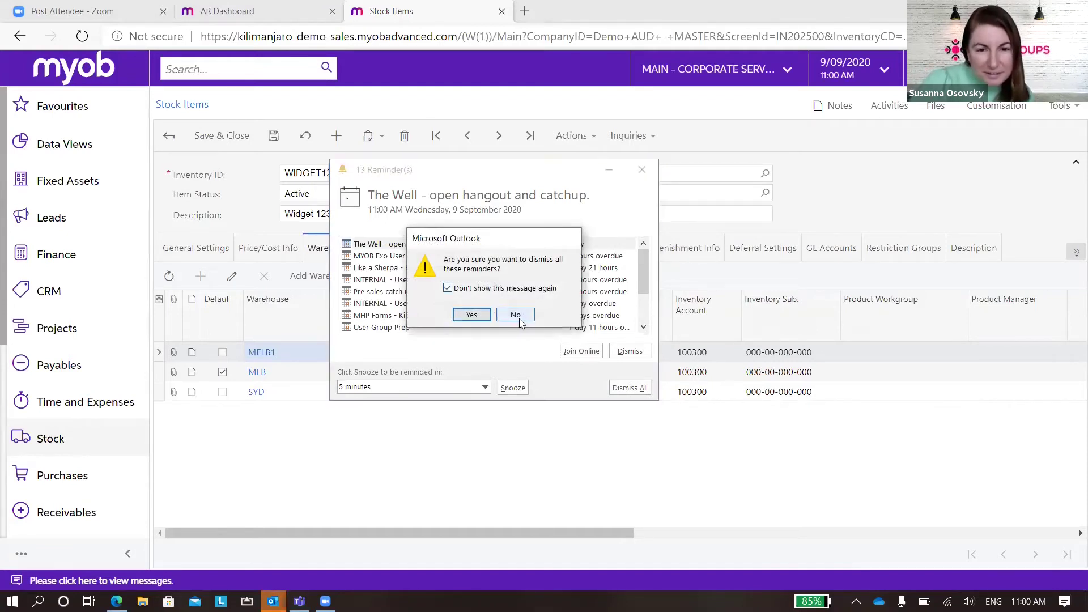
left_click(471, 315)
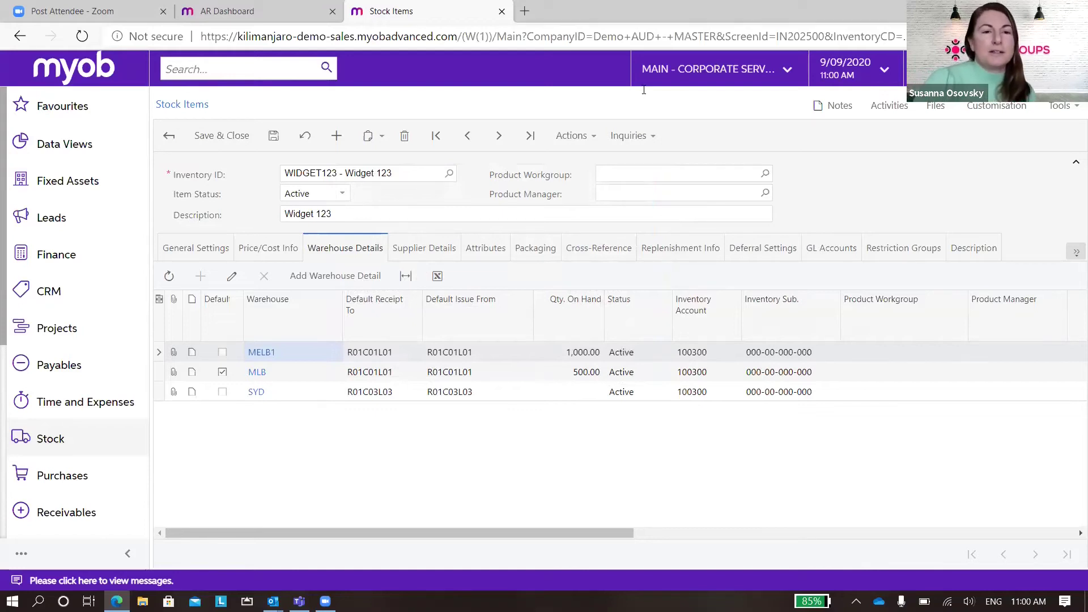
- Search 'appro' and open Assignment and Approval Maps in a new tab
left_click(257, 73)
type("appro")
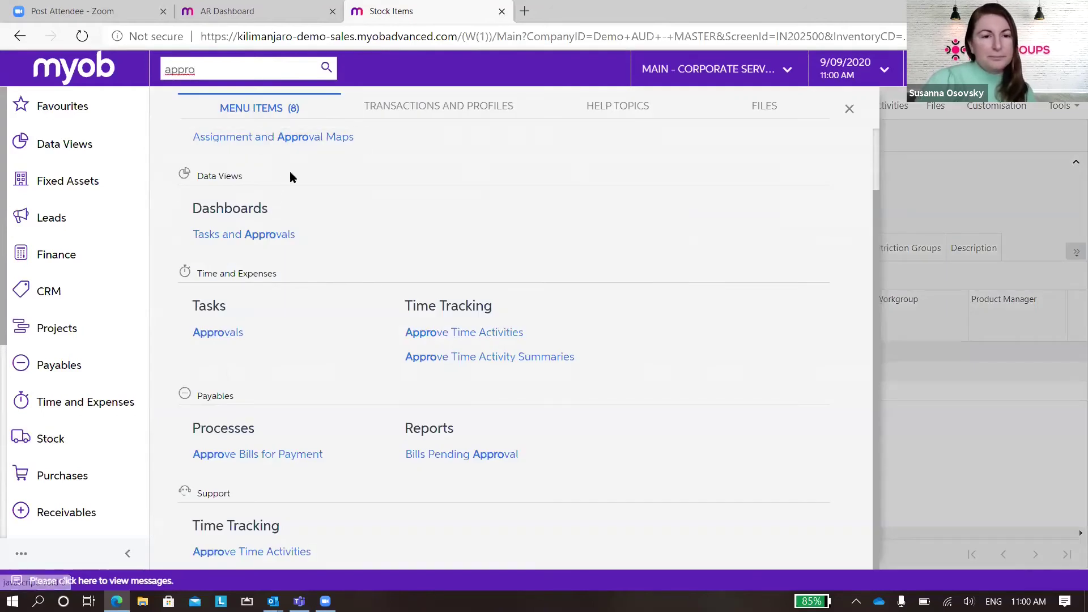
right_click(301, 145)
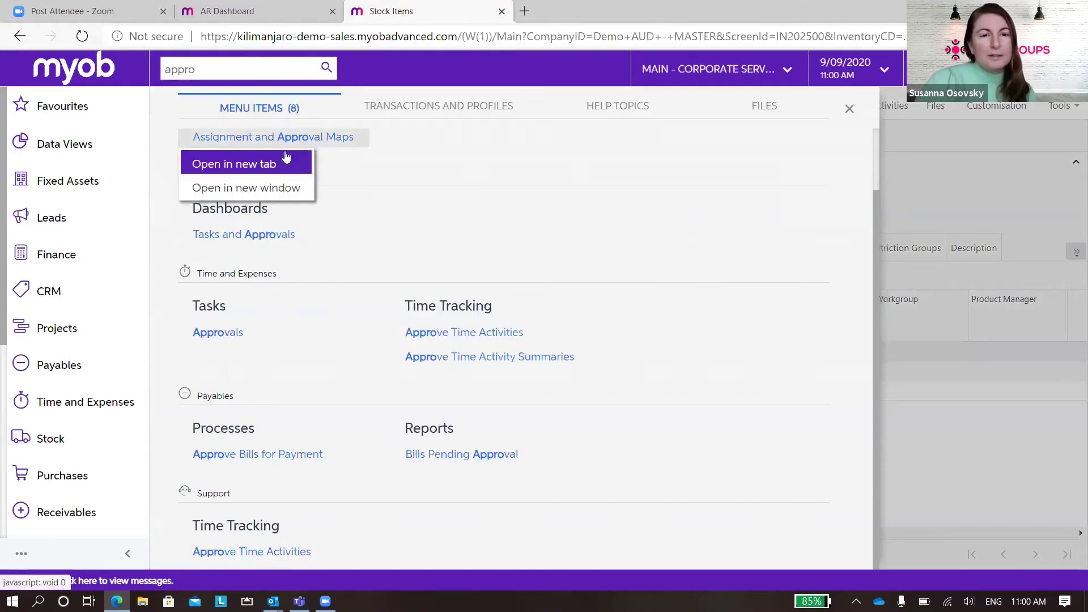
left_click(286, 161)
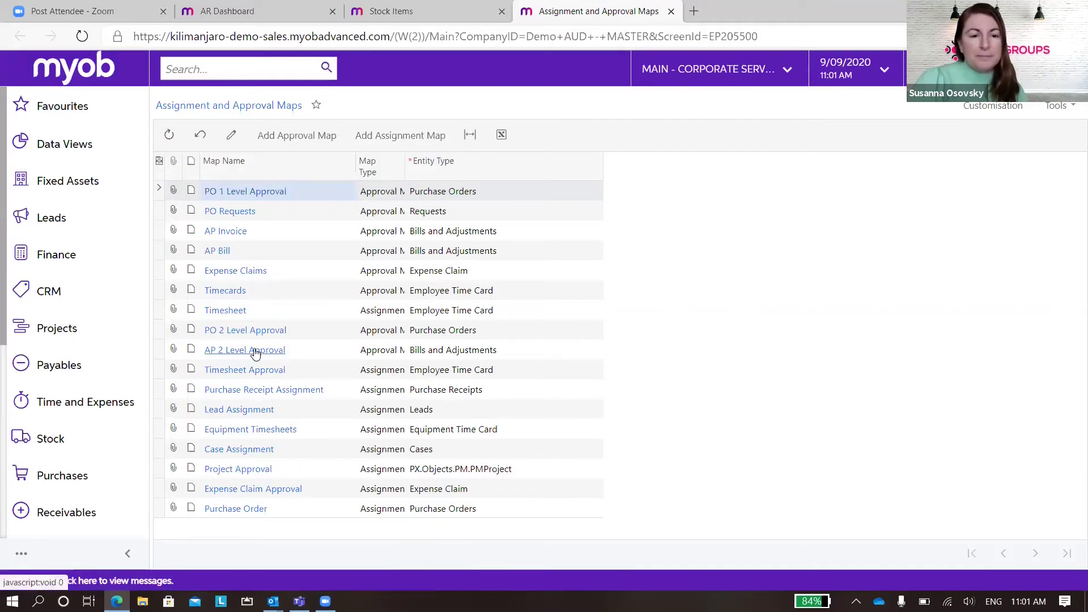
- Open AP 2 Level Approval and check approvers for Less than 5000, First Level over 5000 and Second Level
left_click(255, 350)
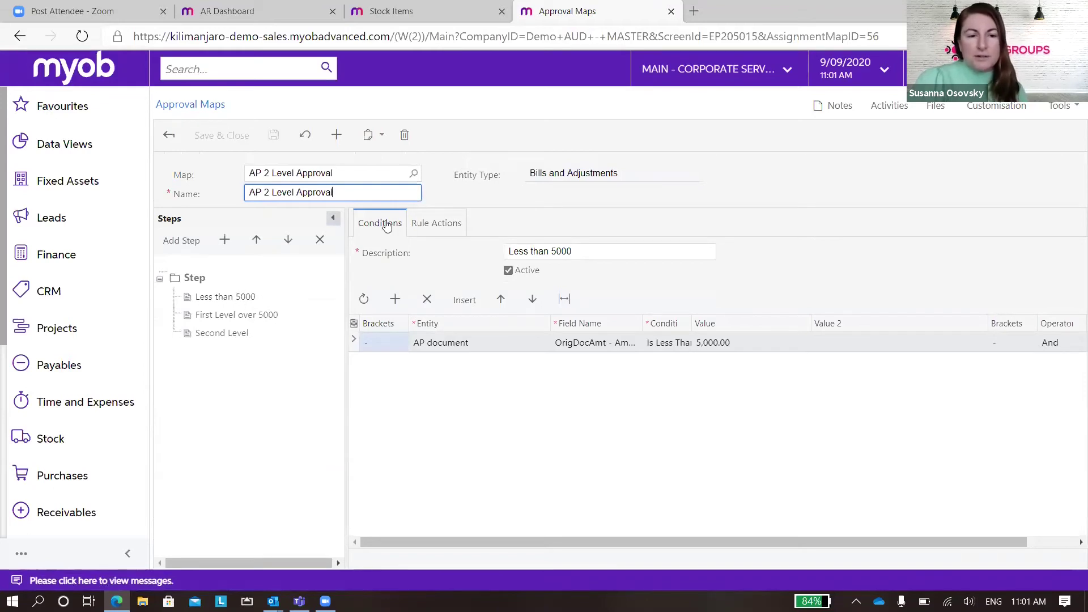
left_click(220, 299)
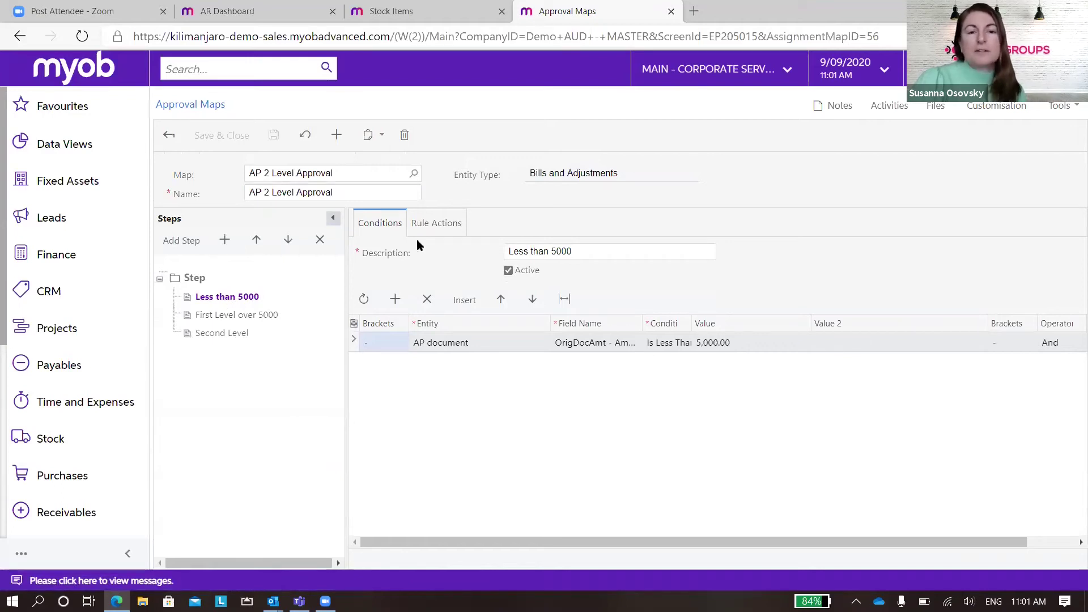
left_click(437, 223)
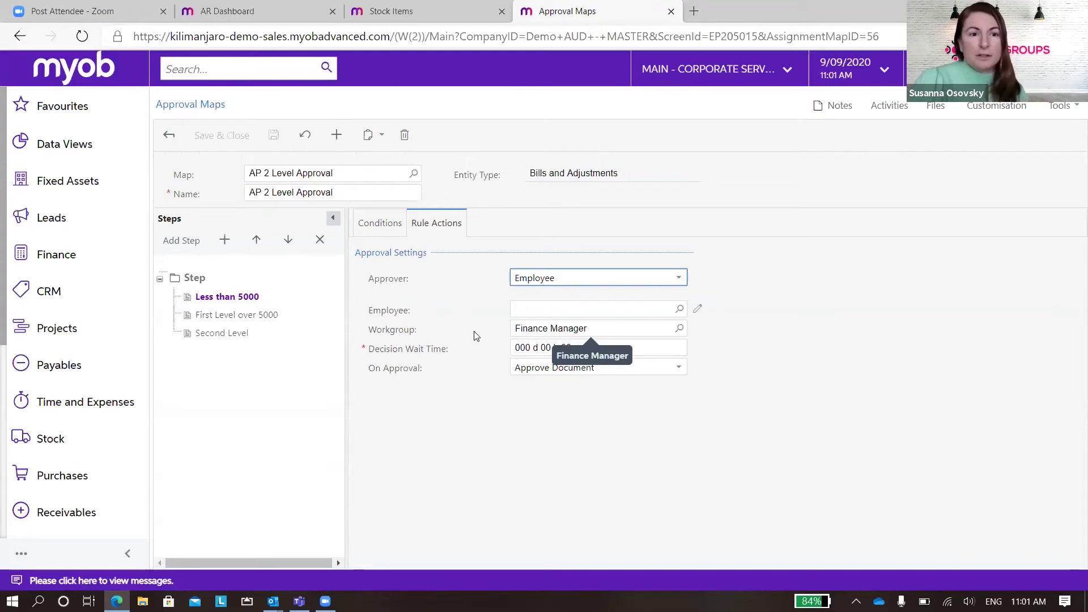
left_click(244, 316)
left_click(226, 334)
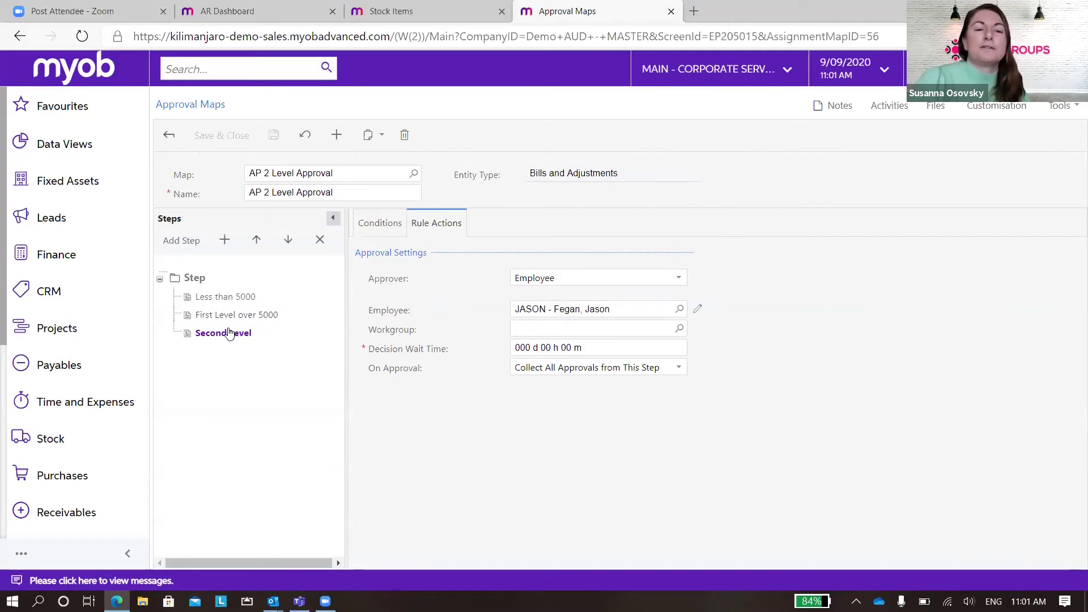
left_click(255, 316)
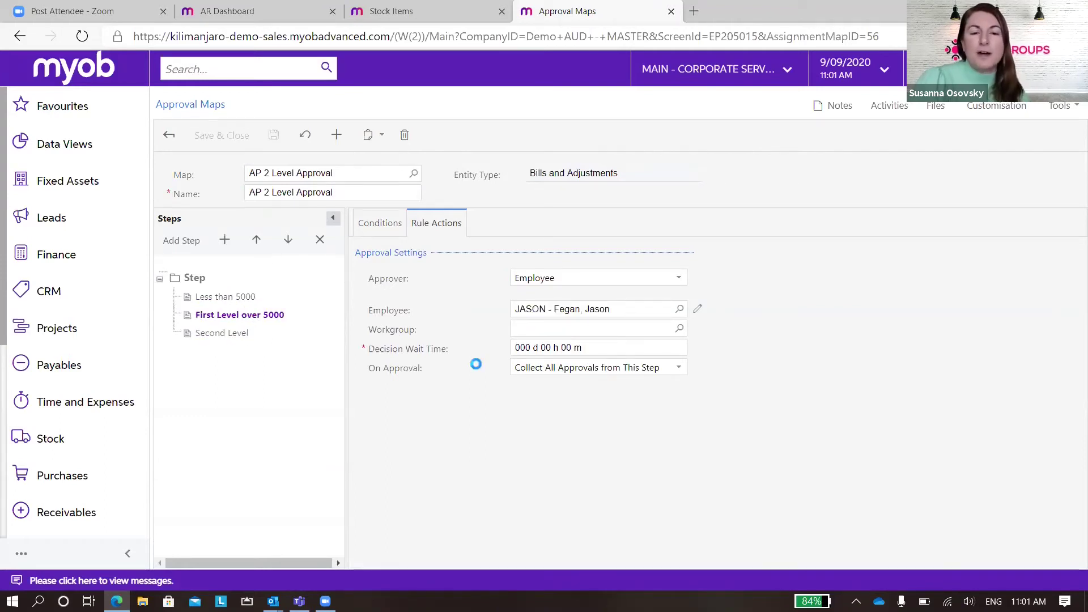
left_click(220, 334)
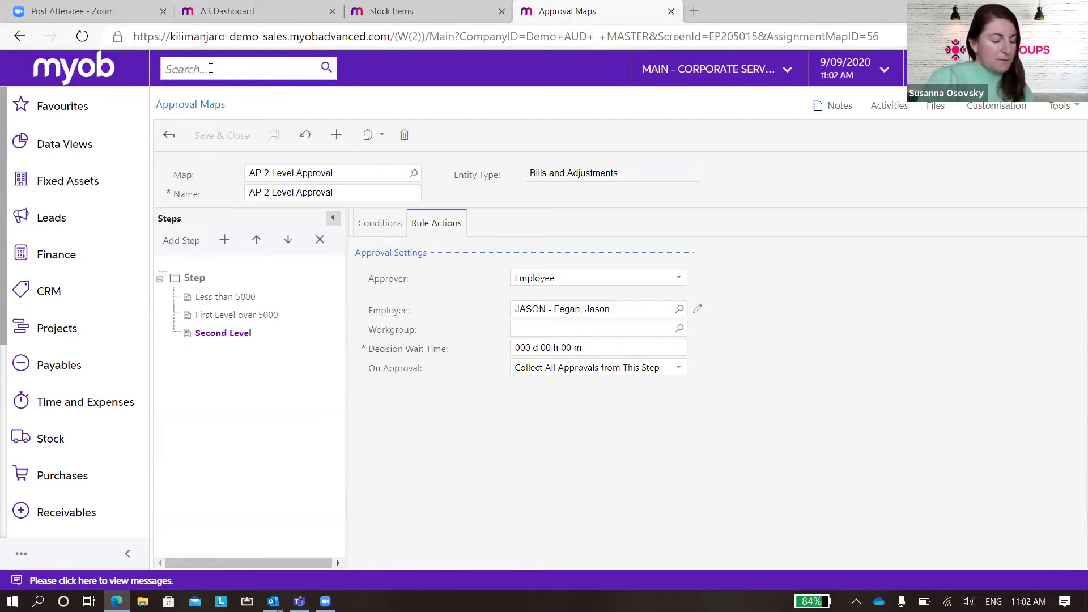
- Search 'automa' and open the PO Approvals notification's awaiting-approval e-mail template
type("a")
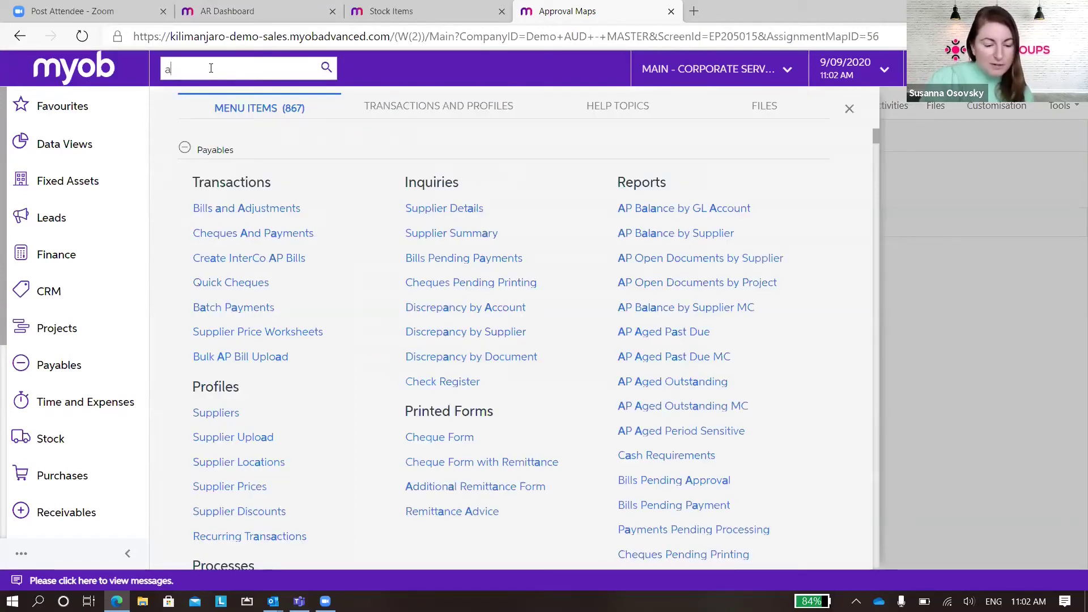
type("utoma")
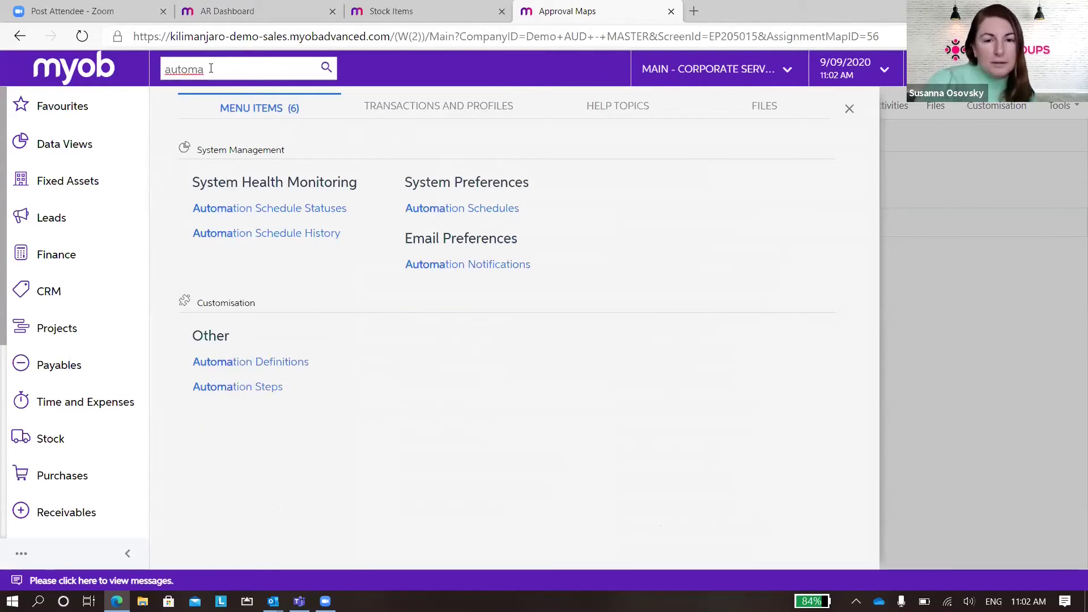
left_click(486, 264)
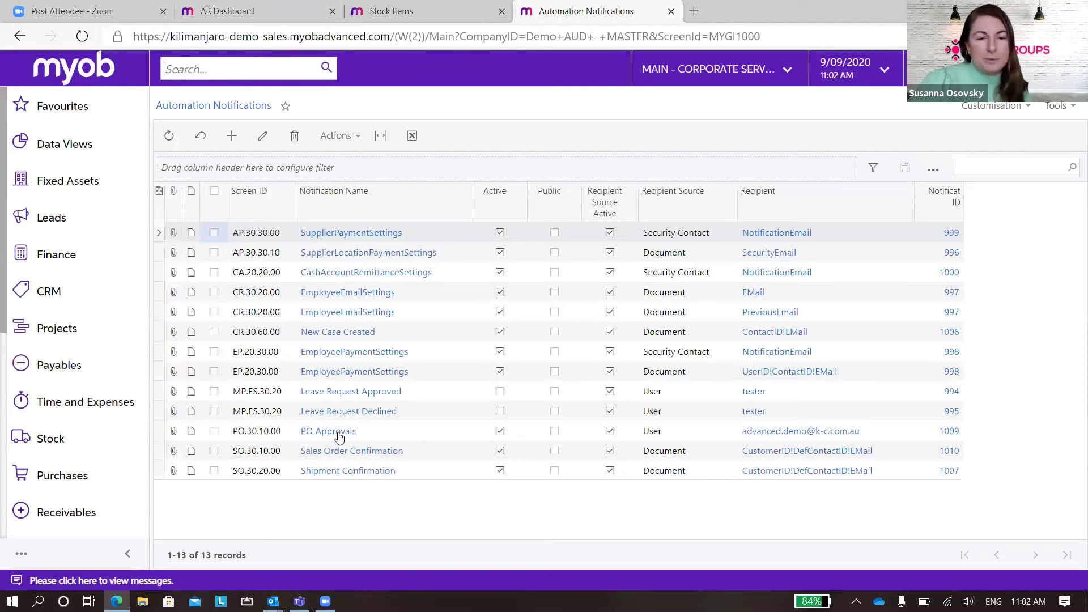
left_click(334, 432)
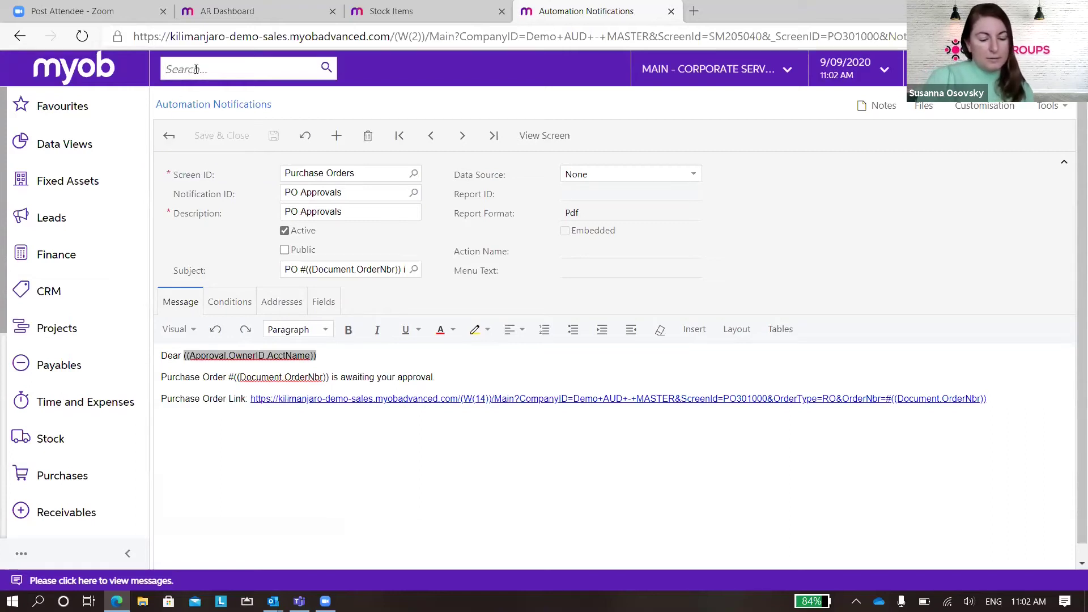
type("purchase")
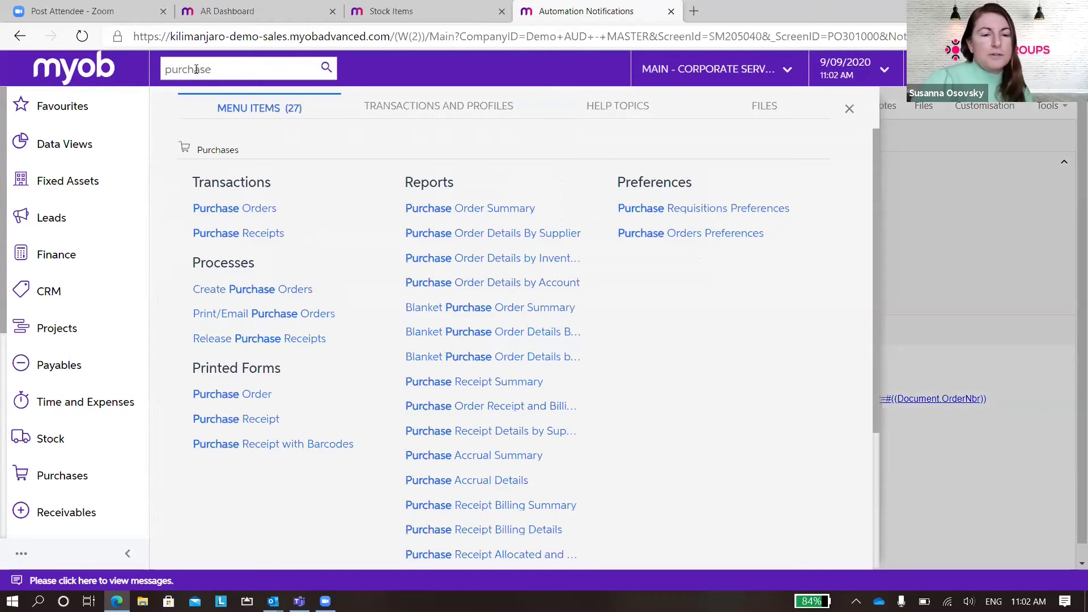
- Start a new purchase order with Bunnings Pty Ltd as the supplier
left_click(243, 208)
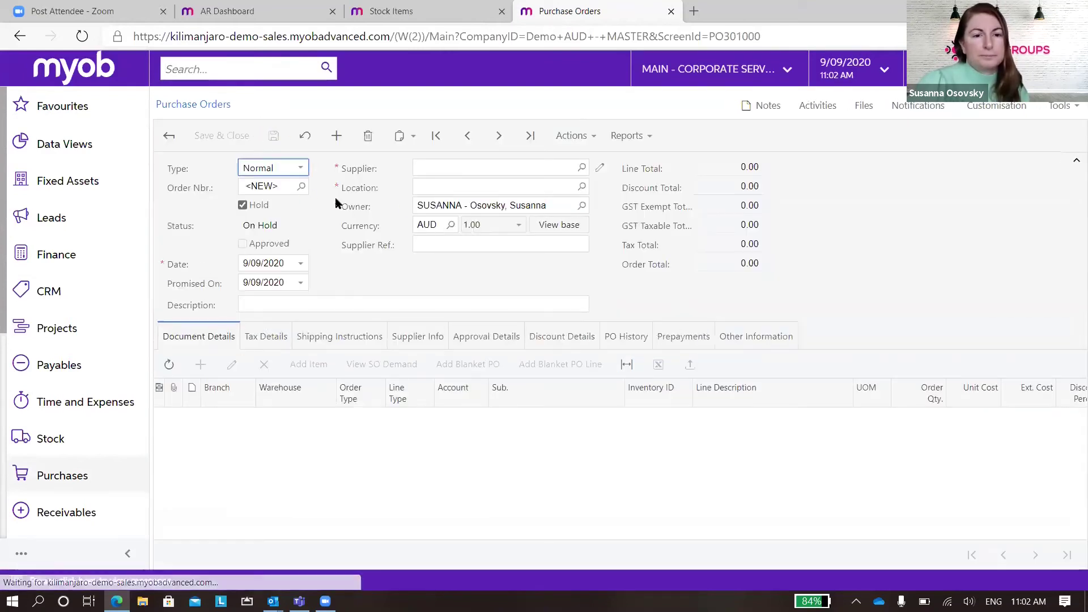
left_click(462, 172)
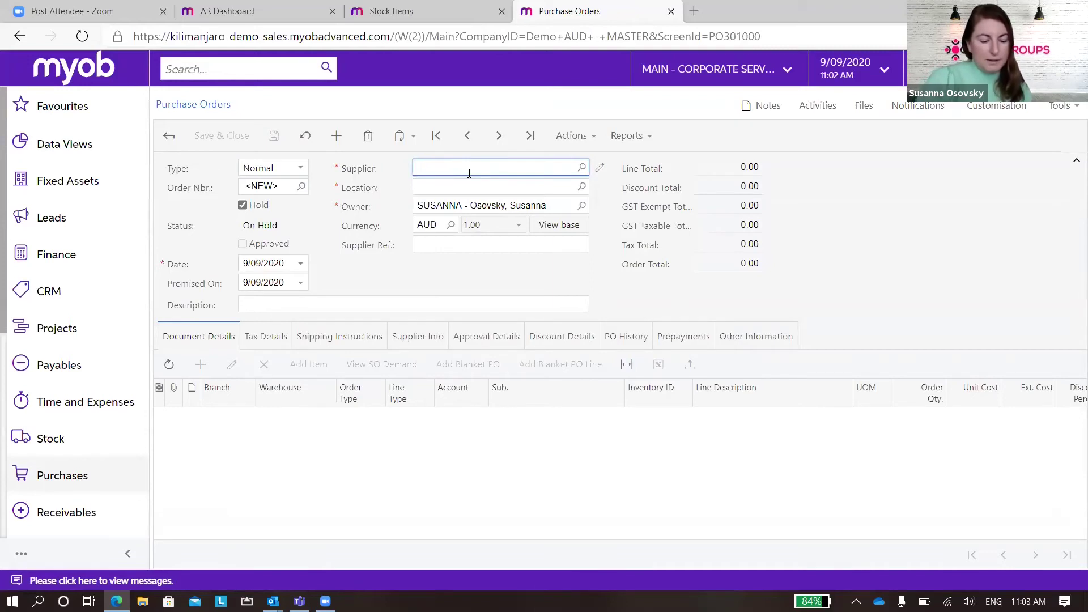
type("bunn")
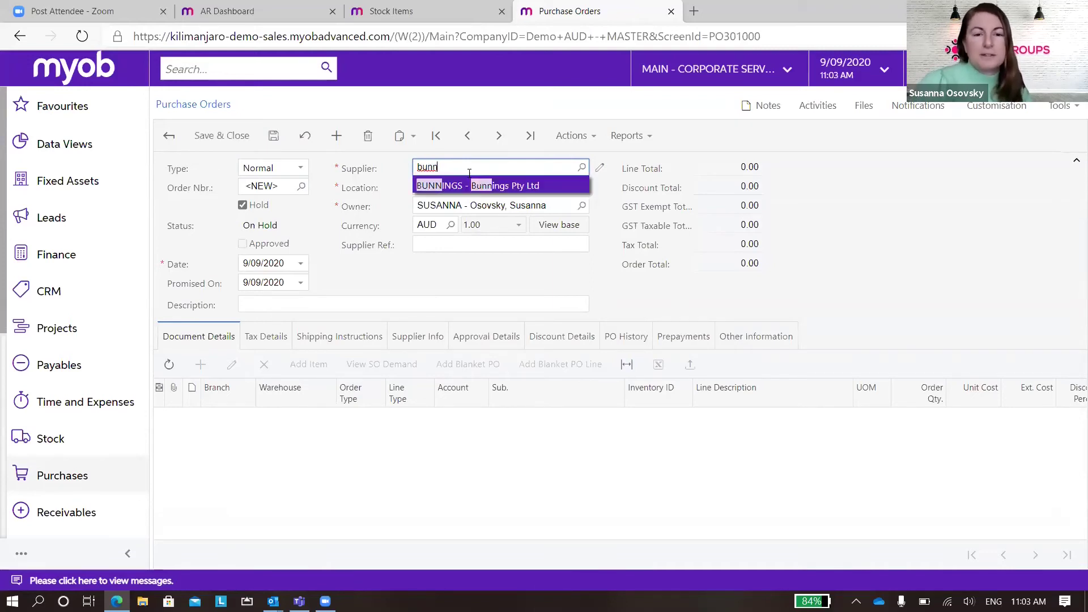
left_click(470, 180)
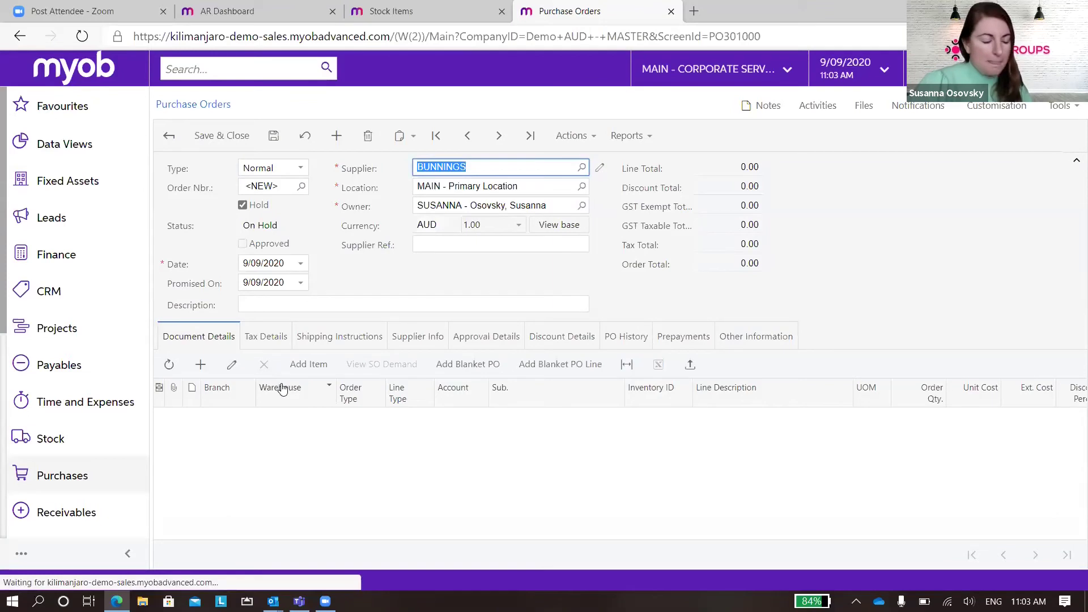
key("Tab")
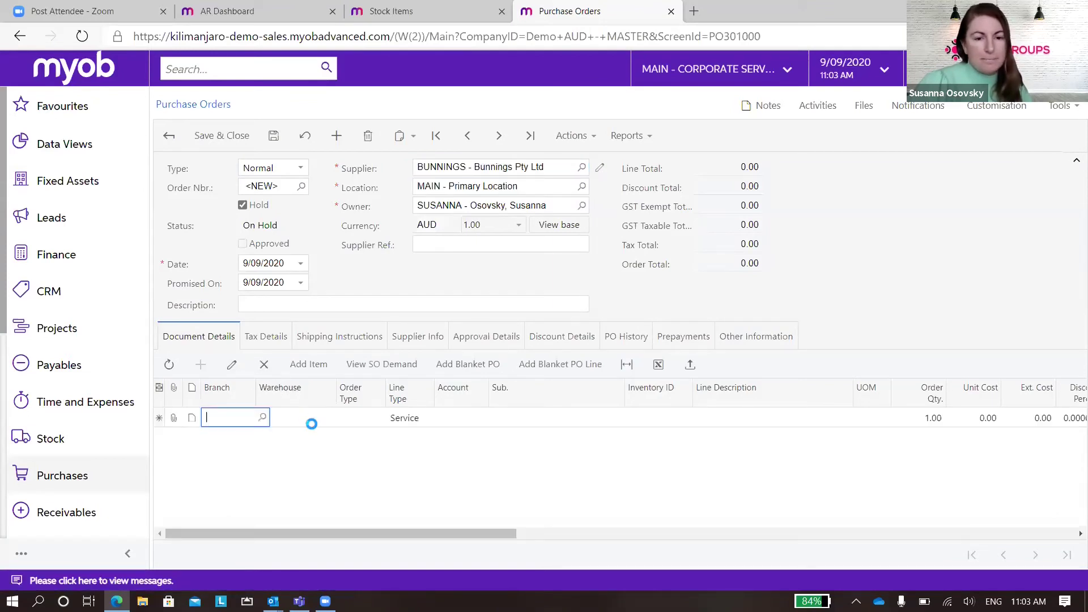
- Add a line for Kingray amplifier 04CDMA20, save order 000076, and take it off hold
left_click(312, 424)
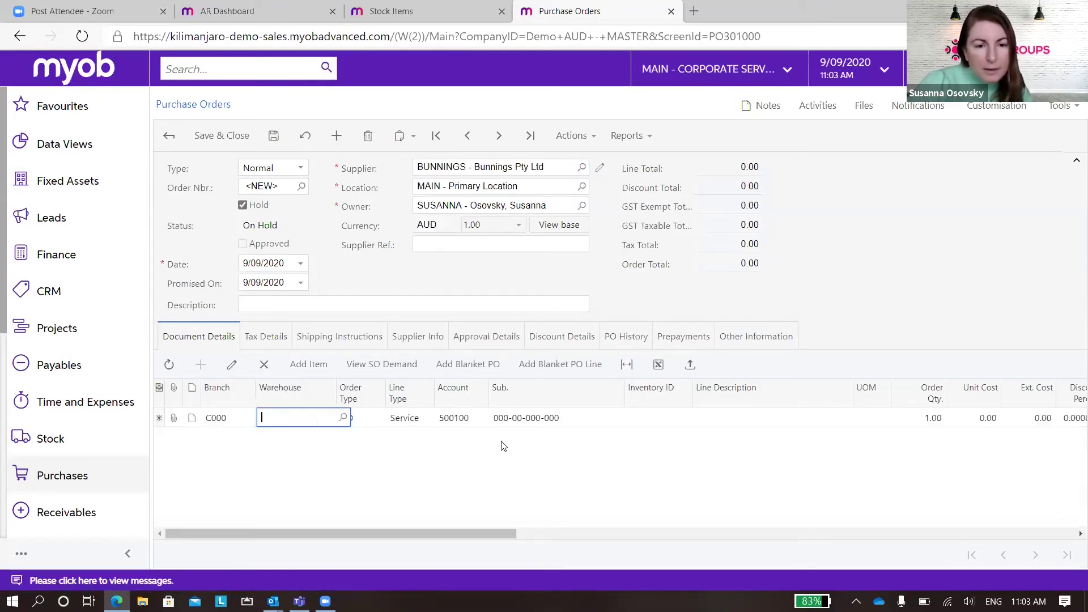
key("Tab")
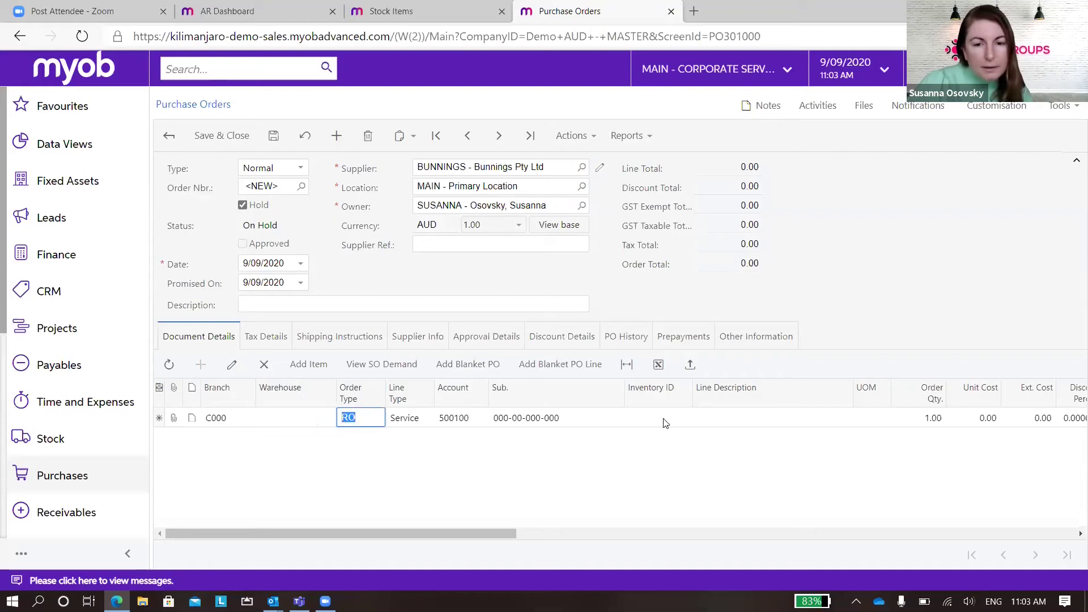
left_click(667, 424)
left_click(699, 418)
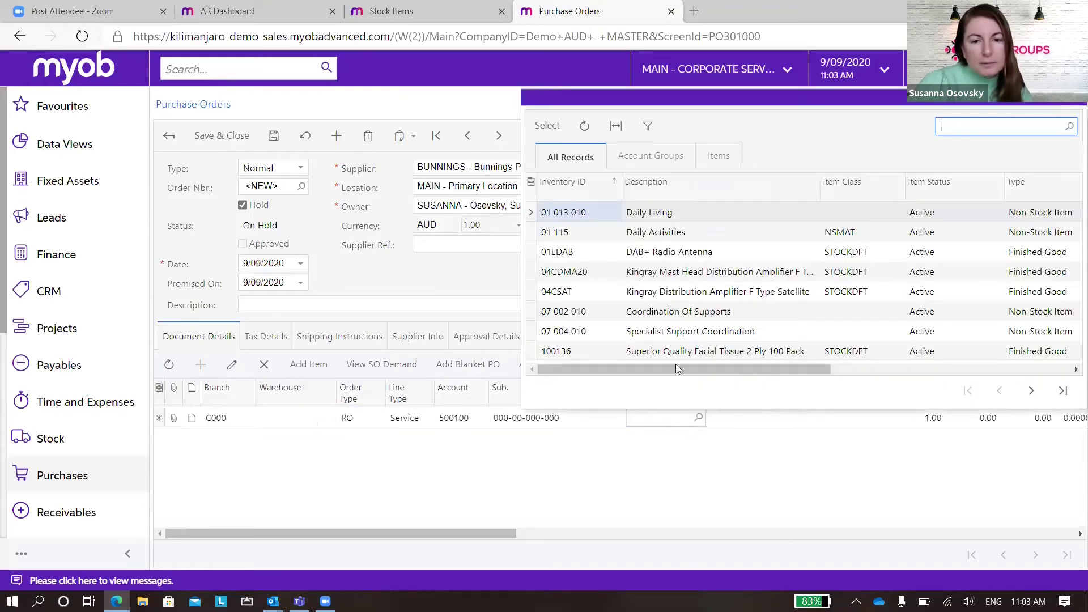
double_click(664, 271)
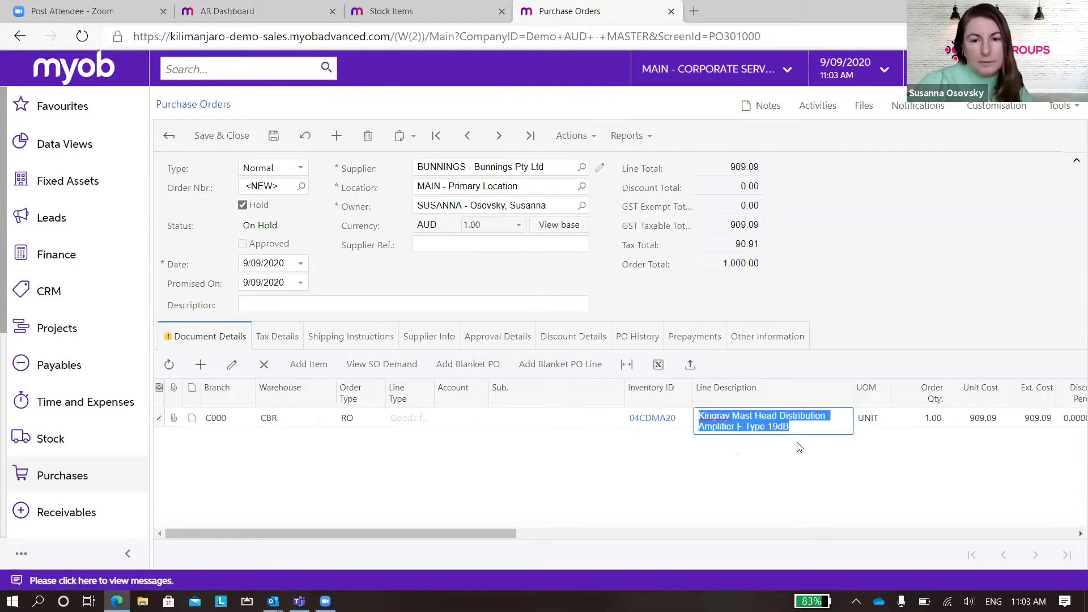
left_click(273, 136)
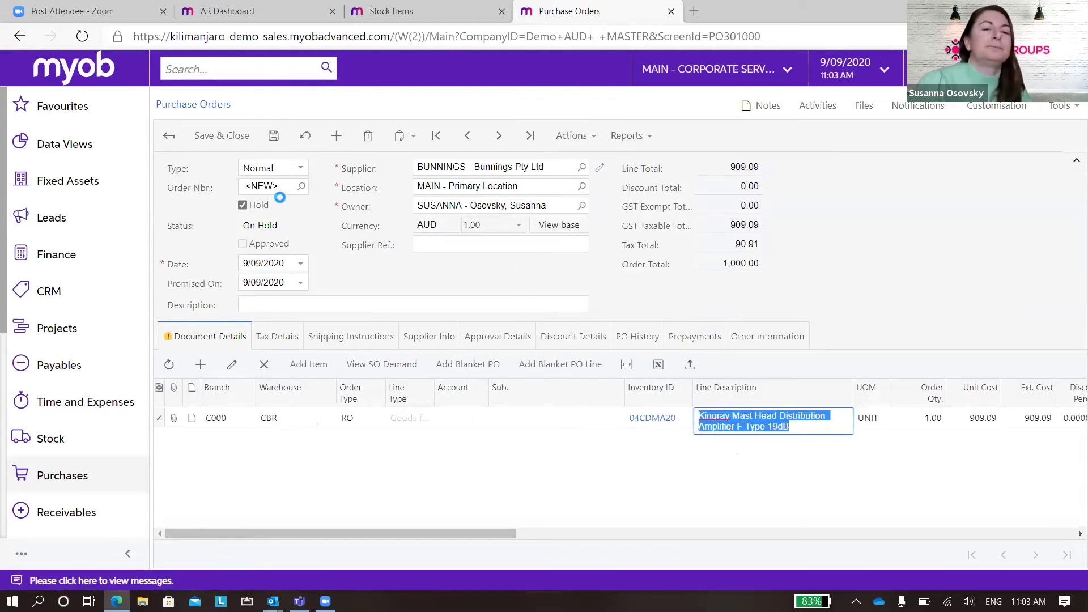
left_click(243, 205)
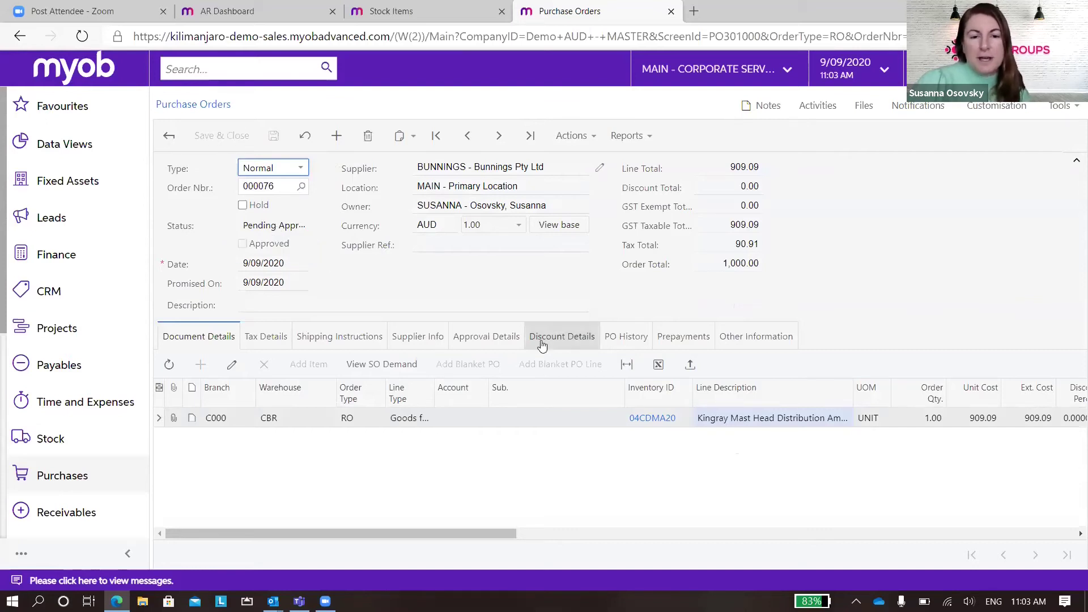
- Show purchase order 000076's Approval Details, with one Pending approval assigned to ADVDEMO
left_click(483, 335)
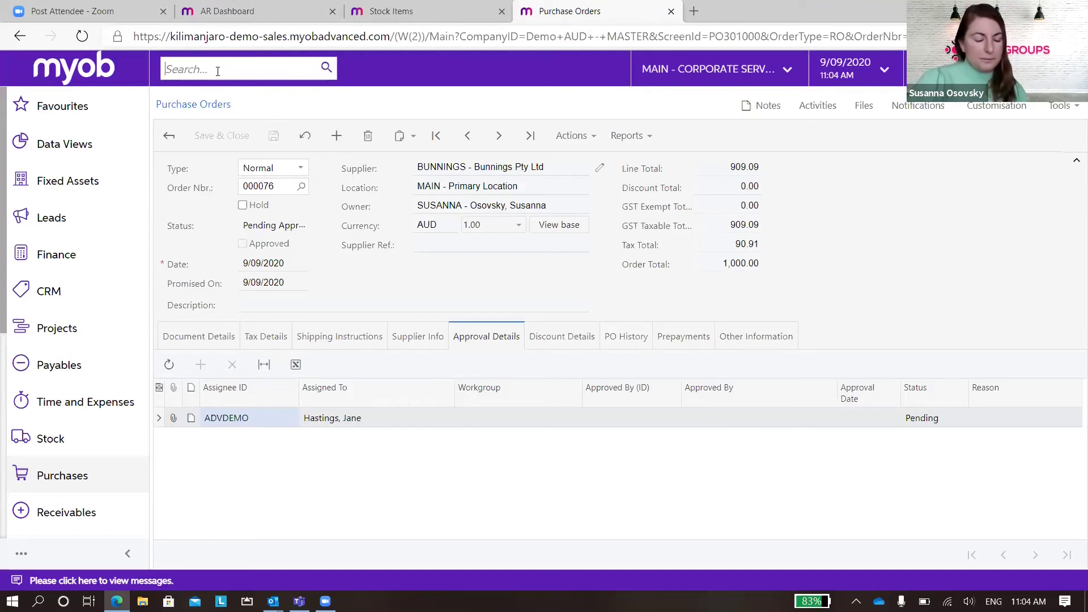
- Open the Chart of Accounts, then find and open the Segmented Keys screen
type("s")
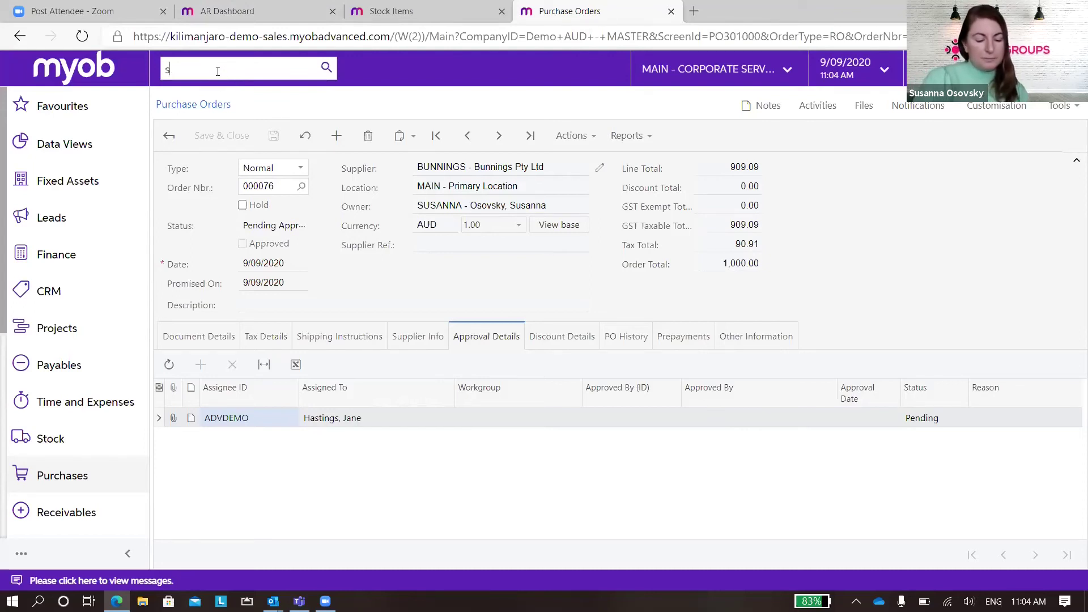
type("hart")
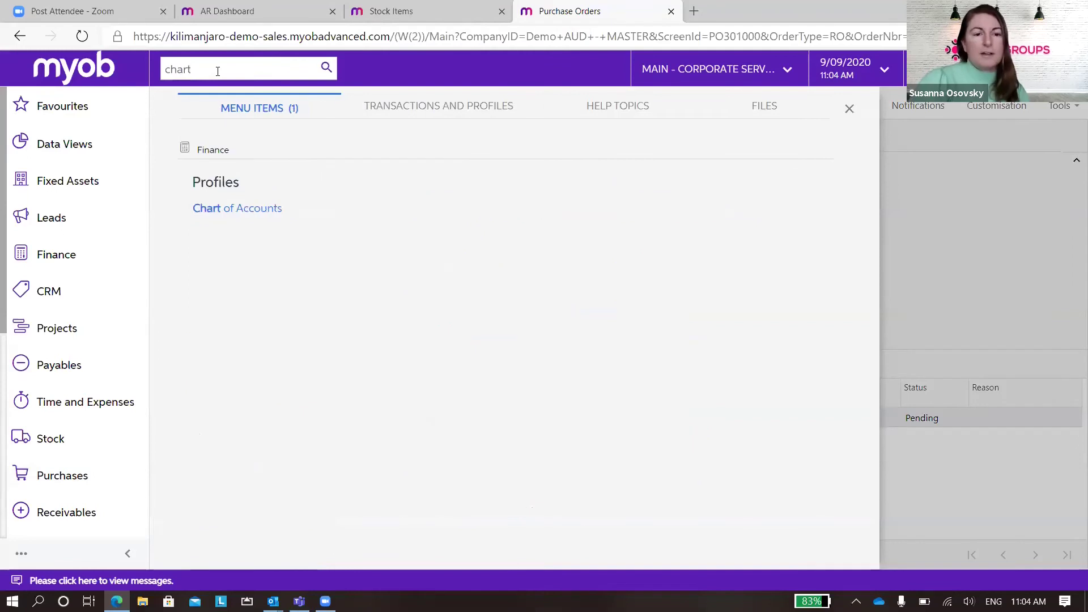
left_click(271, 209)
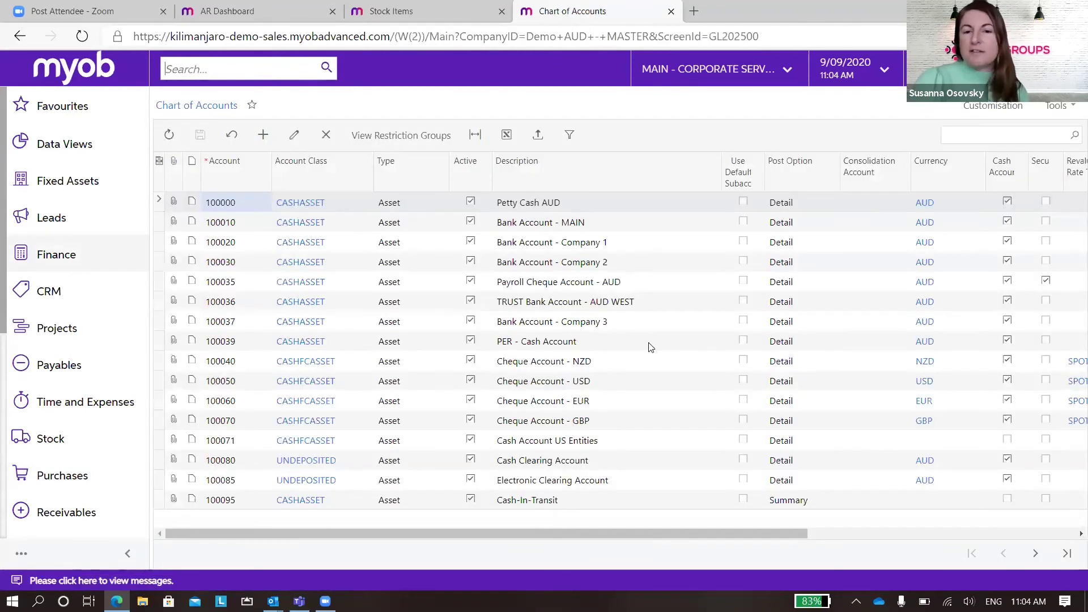
left_click(275, 64)
type("s")
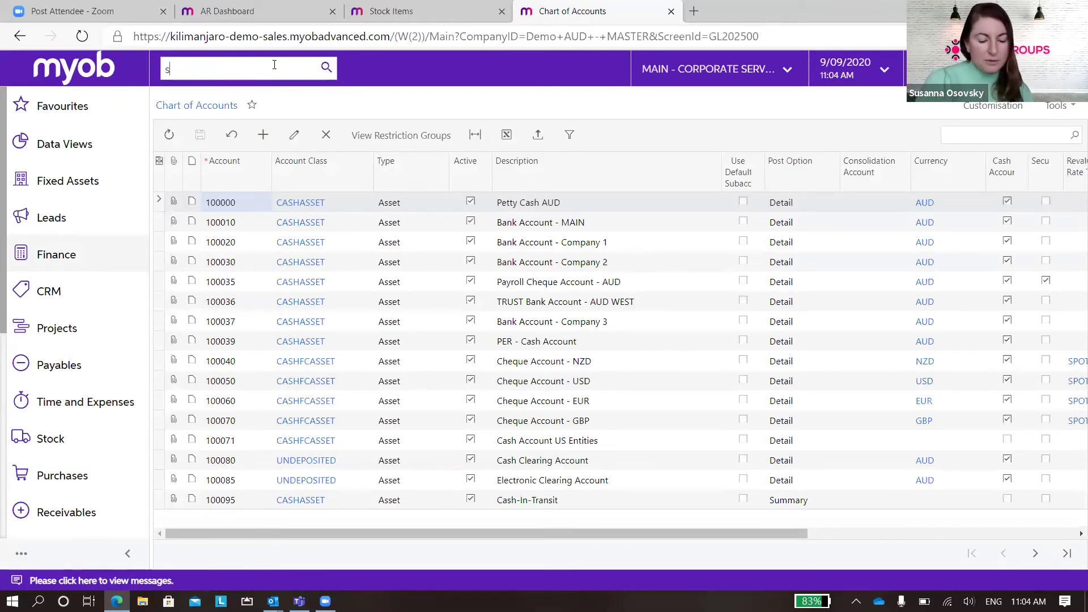
type("em")
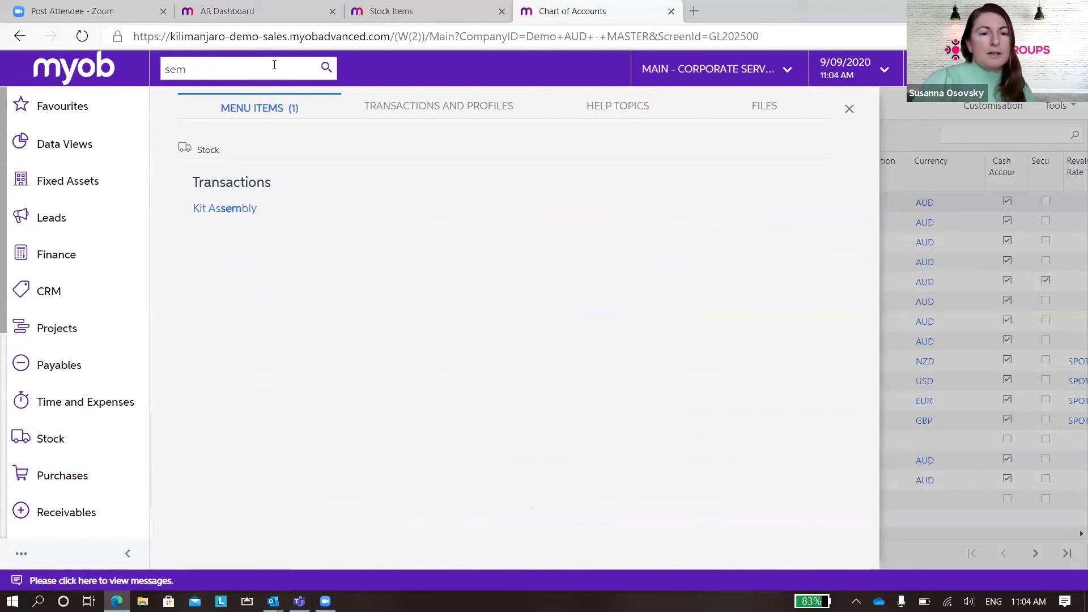
key("BackSpace")
type("gn")
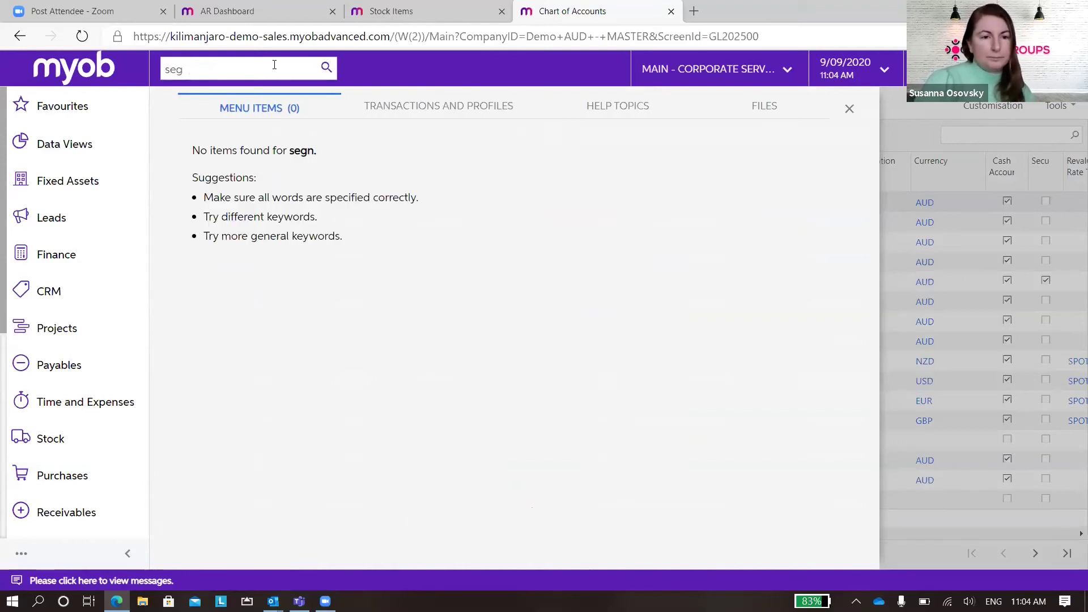
left_click(263, 208)
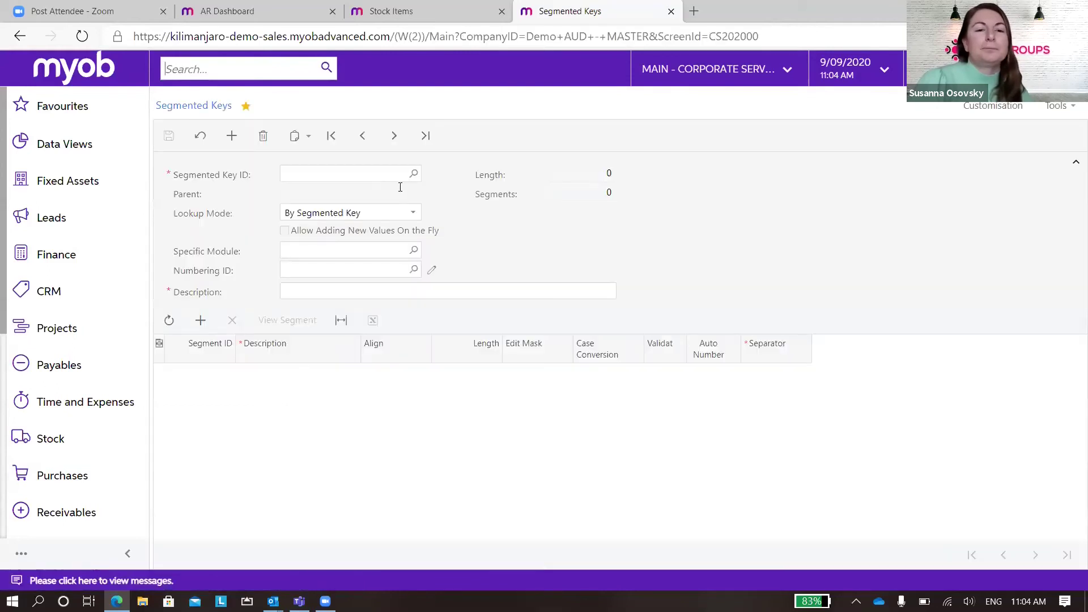
- Load the SUBACCOUNT key with its State, Region, Office and Division segments
left_click(415, 176)
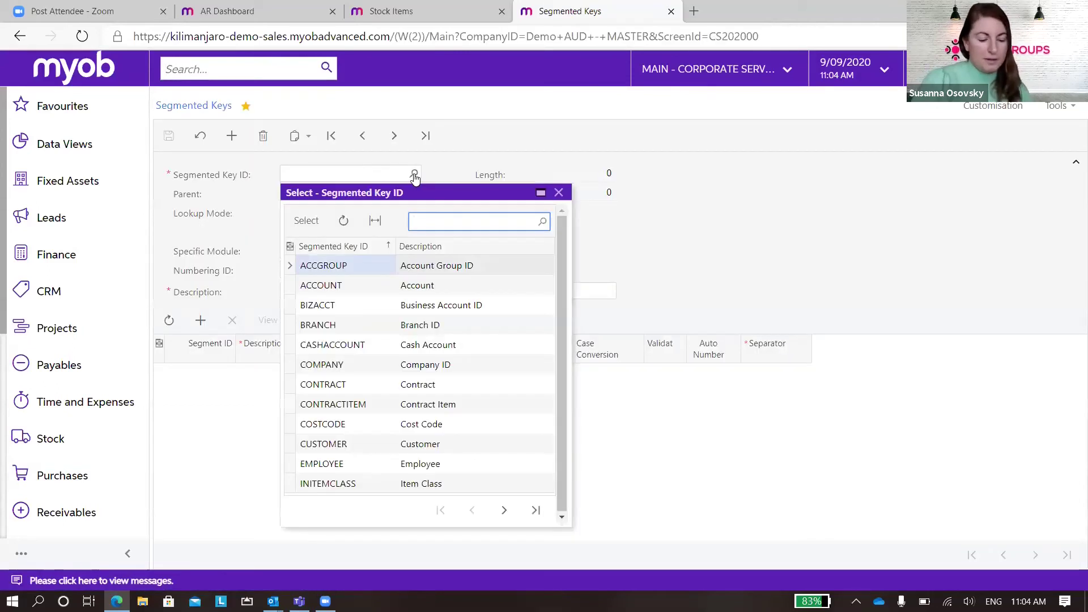
type("sub")
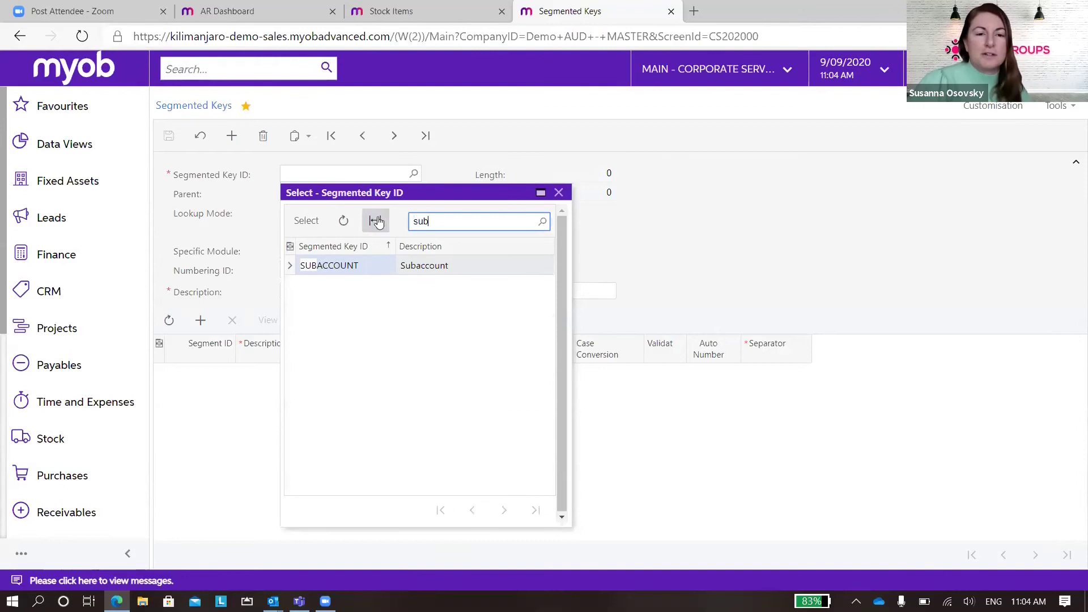
double_click(351, 267)
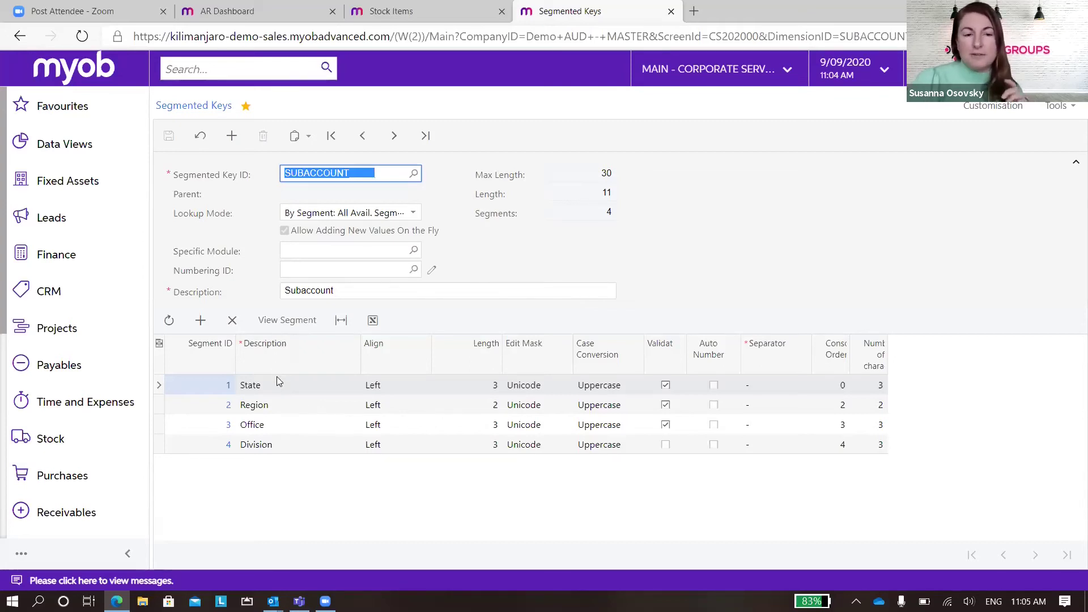
- Open the Segment Values screen for the SUBACCOUNT key
left_click(226, 69)
type("segm")
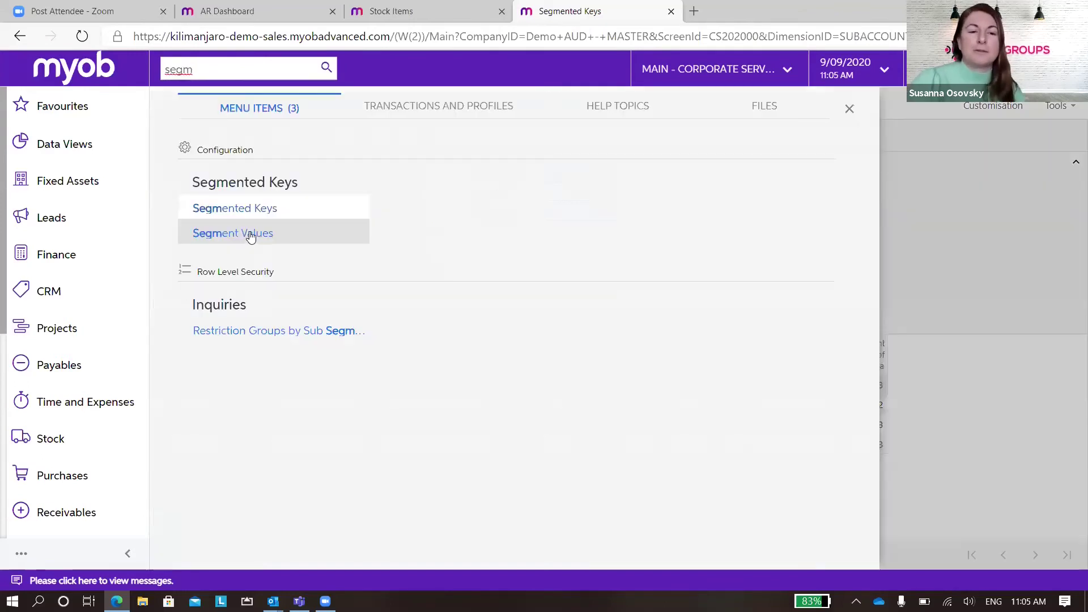
left_click(248, 234)
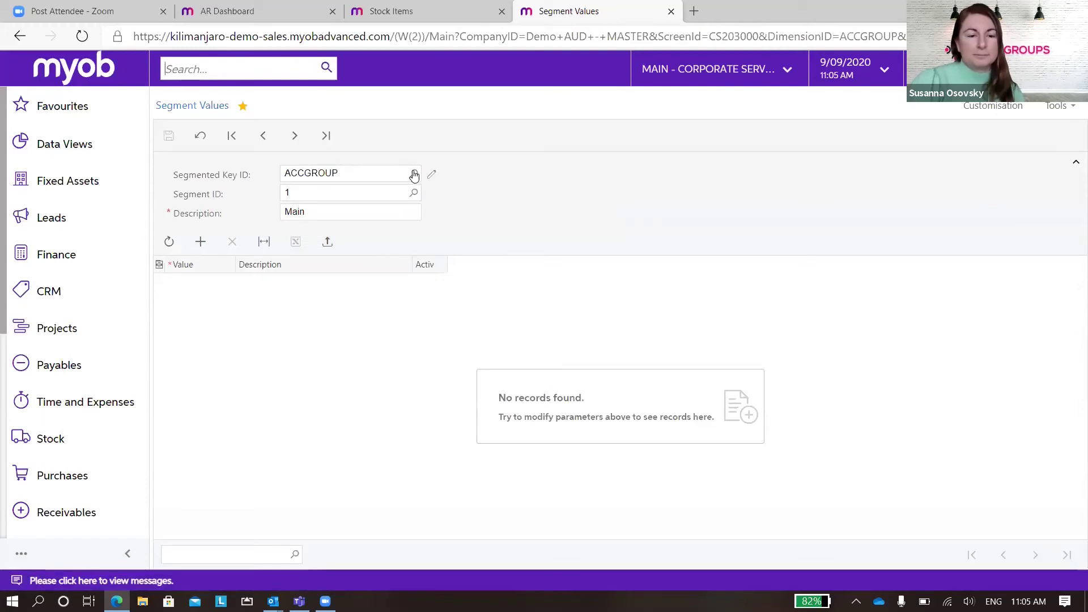
left_click(414, 174)
type("suba")
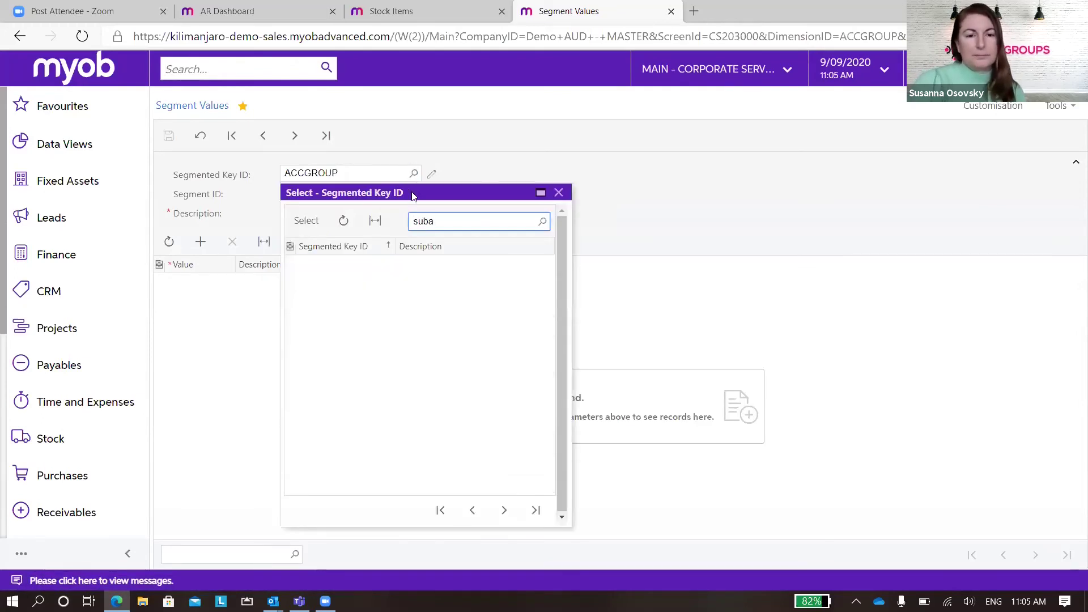
double_click(358, 266)
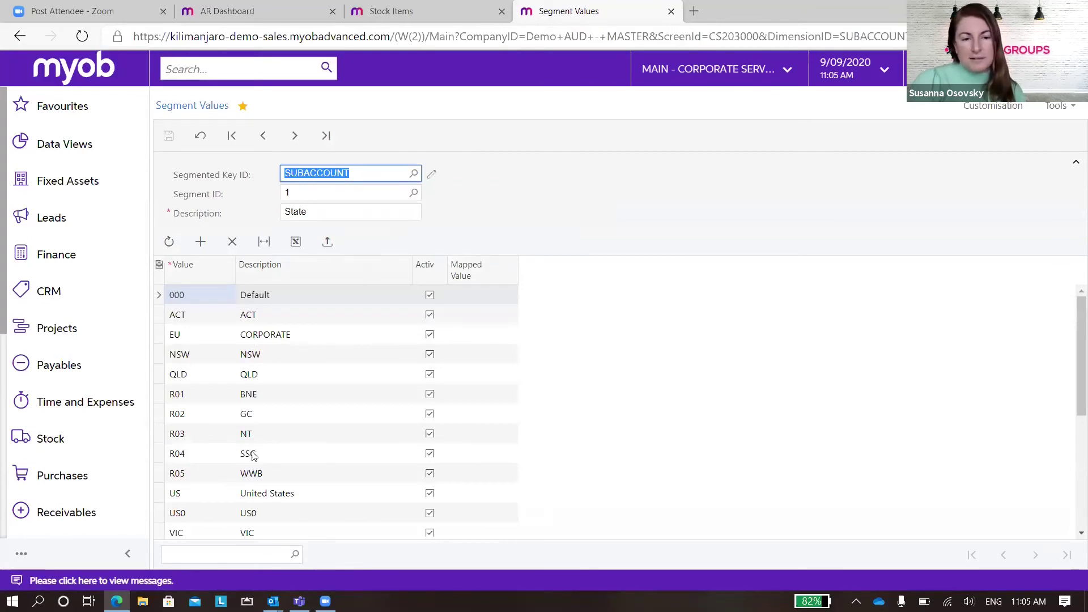
- Step through the Region, Office and Division segment values
left_click(295, 136)
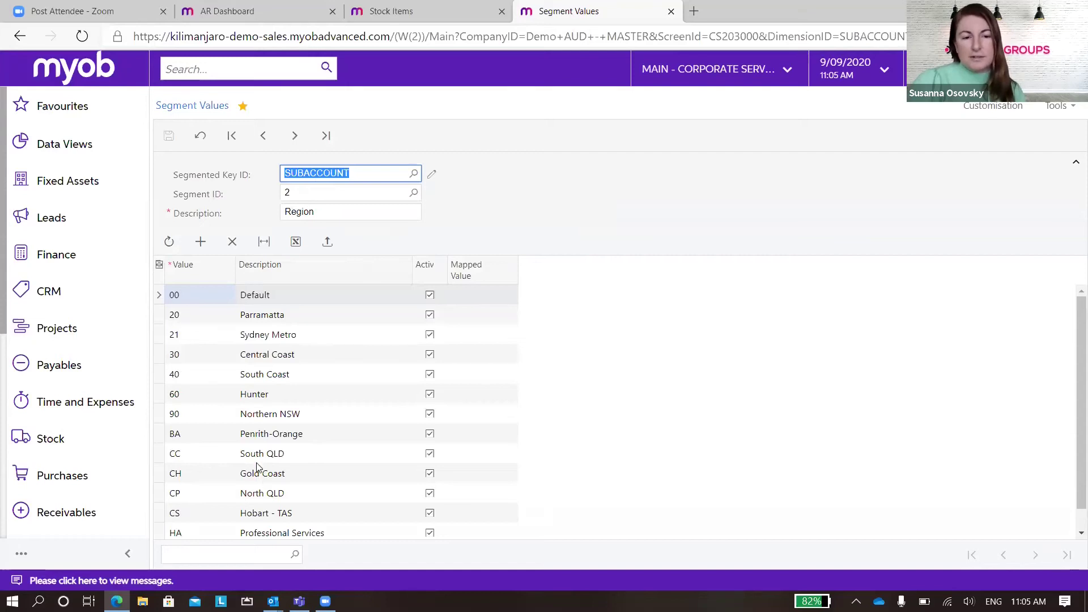
left_click(296, 137)
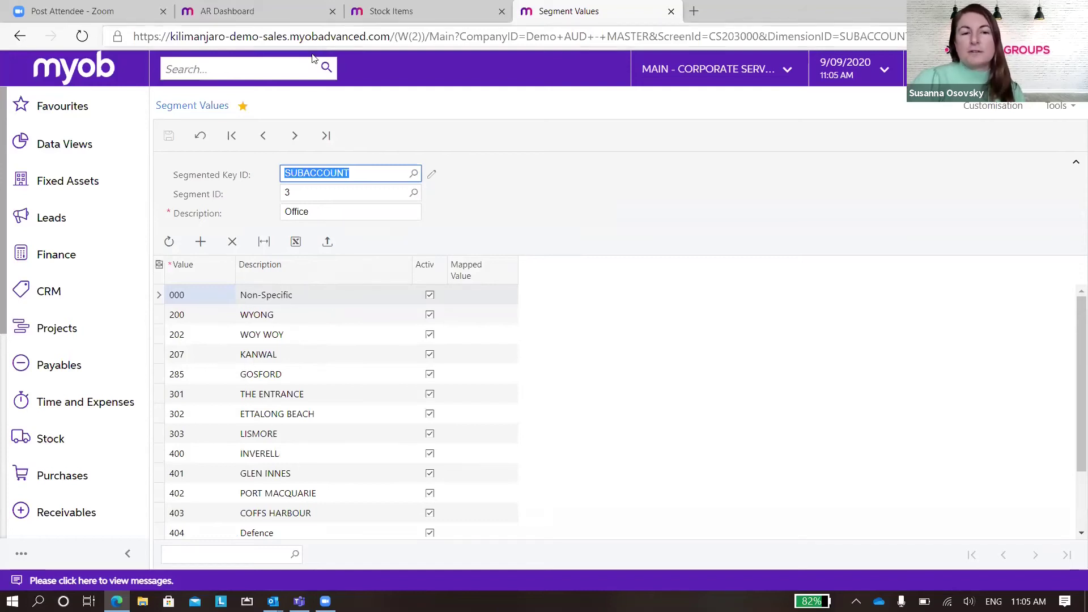
left_click(296, 137)
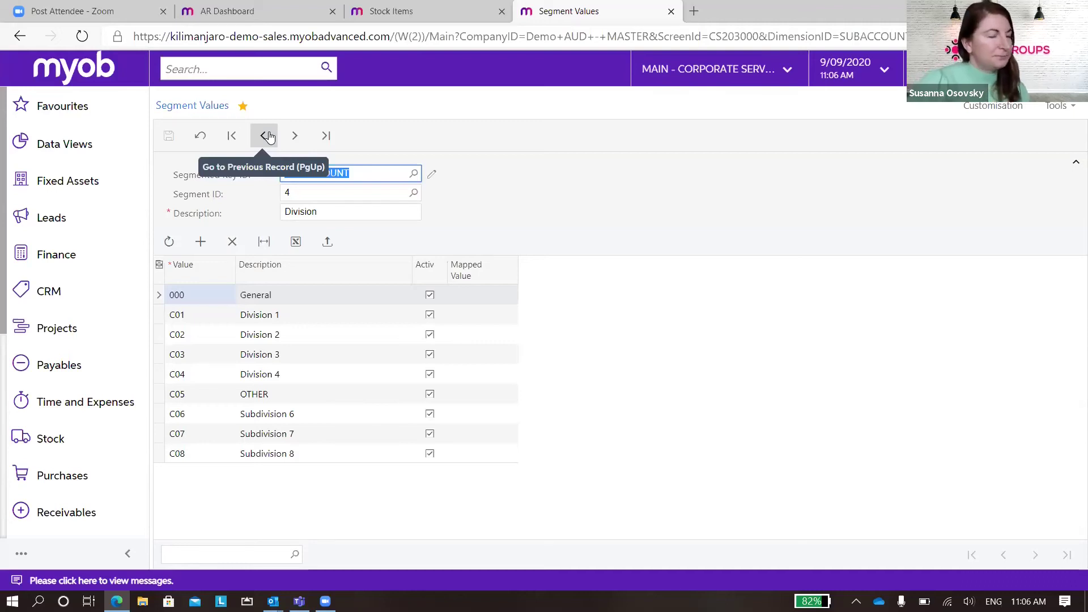
- From Payables bills and adjustments, start a new bill for supplier Office Works
left_click_drag(61, 369, 85, 368)
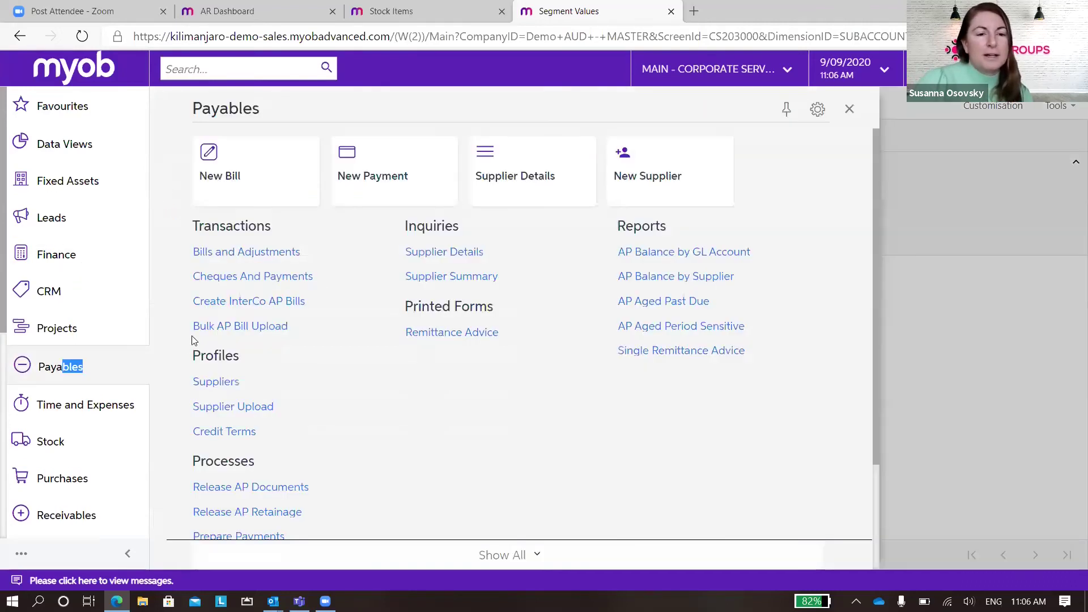
left_click(255, 253)
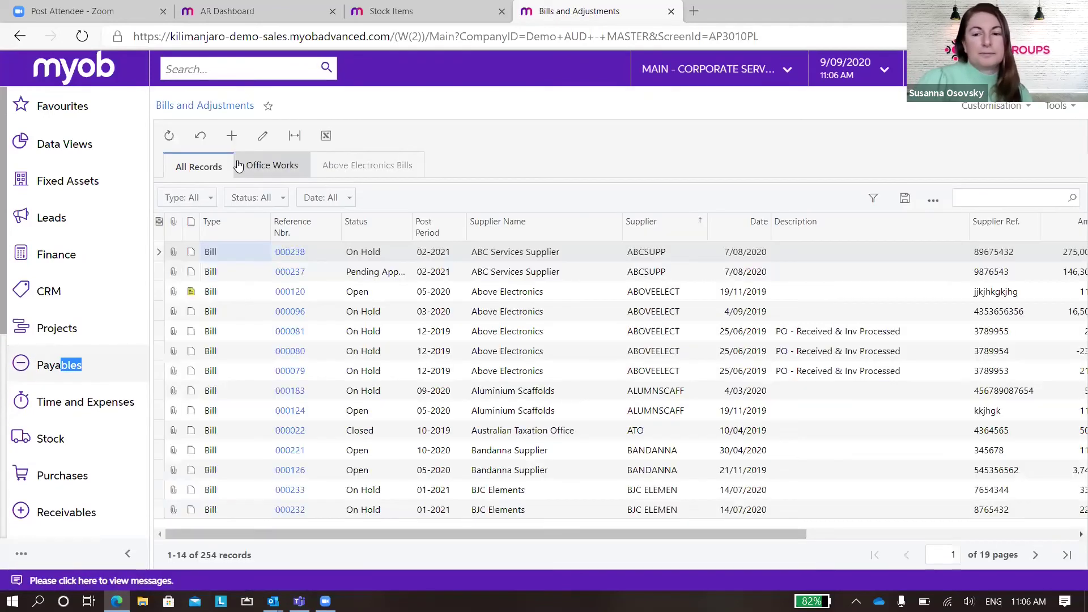
double_click(406, 276)
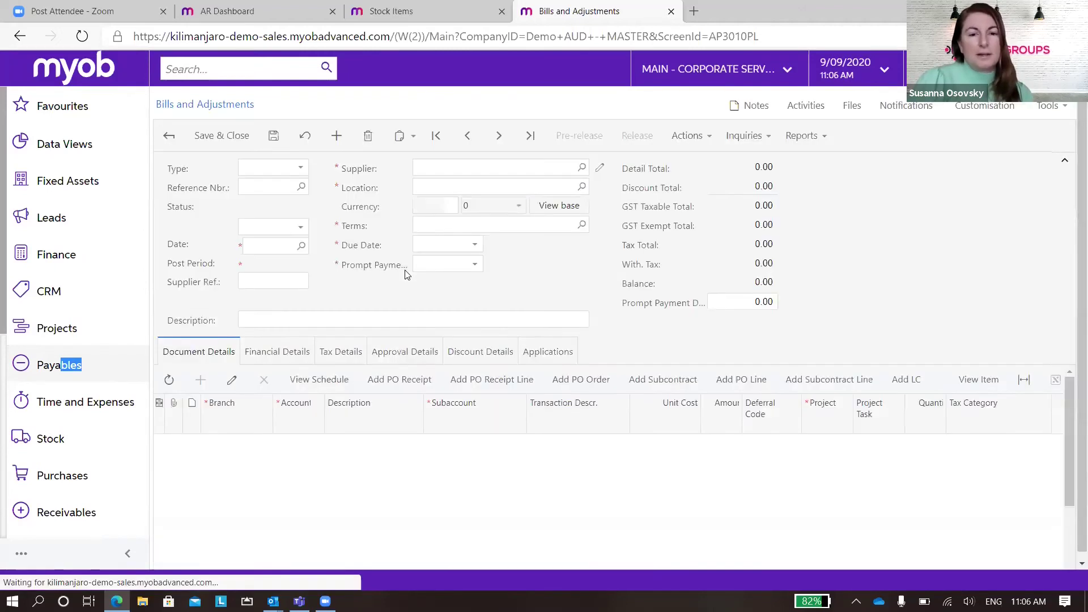
left_click(456, 168)
type("offi")
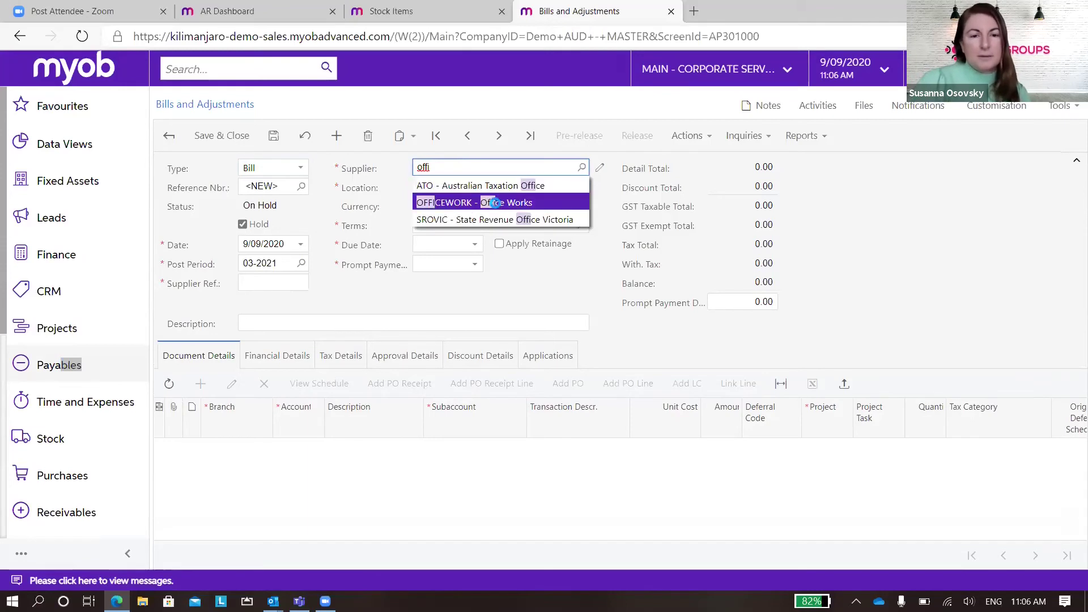
left_click(496, 201)
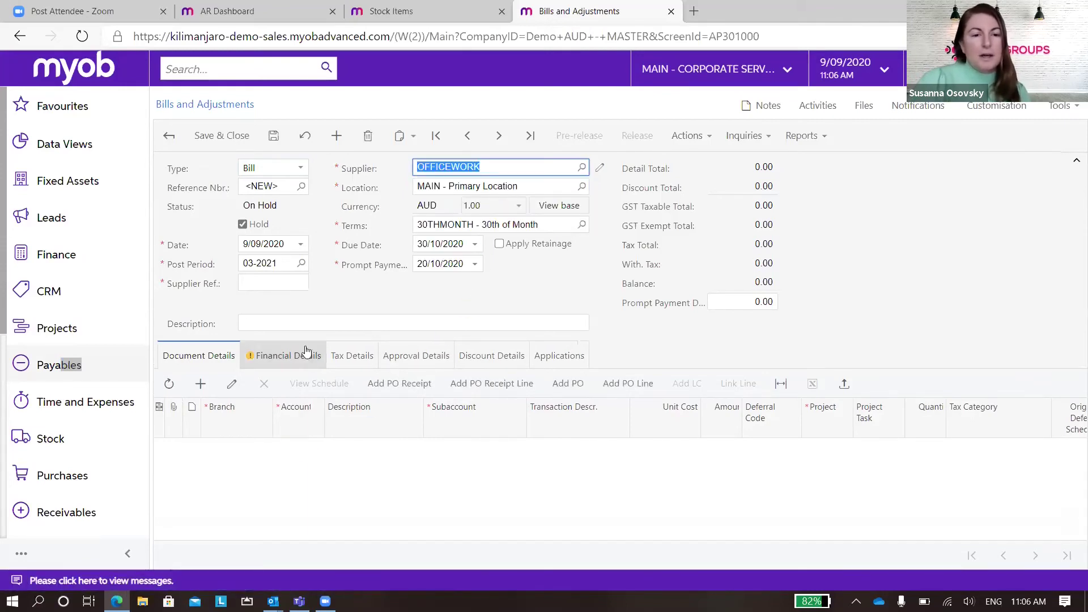
- Set supplier reference 2345678 and add a detail line for branch C000
left_click(288, 283)
type("876543")
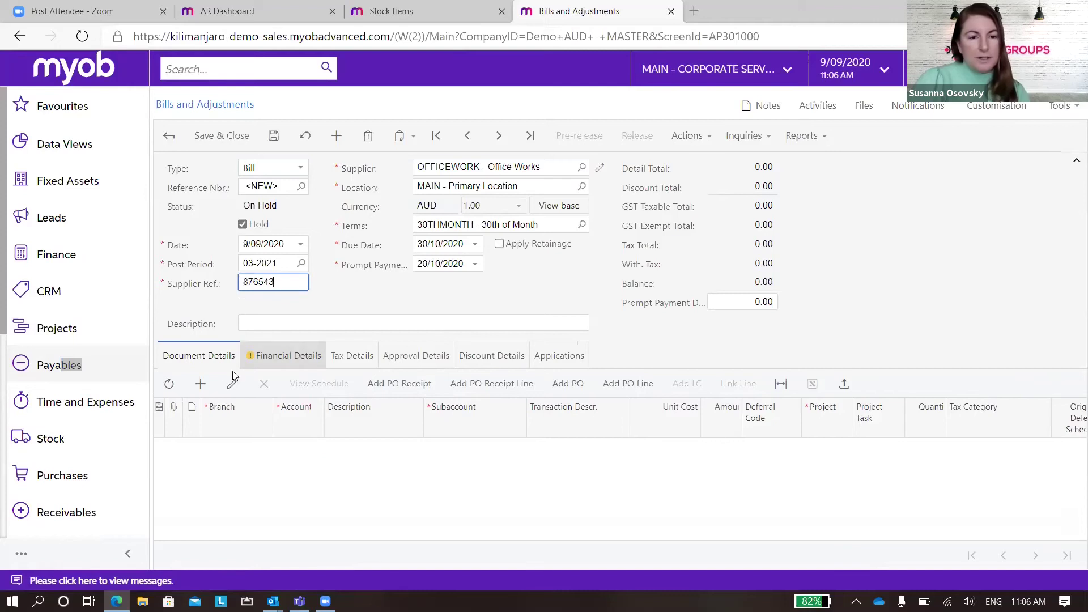
left_click(196, 389)
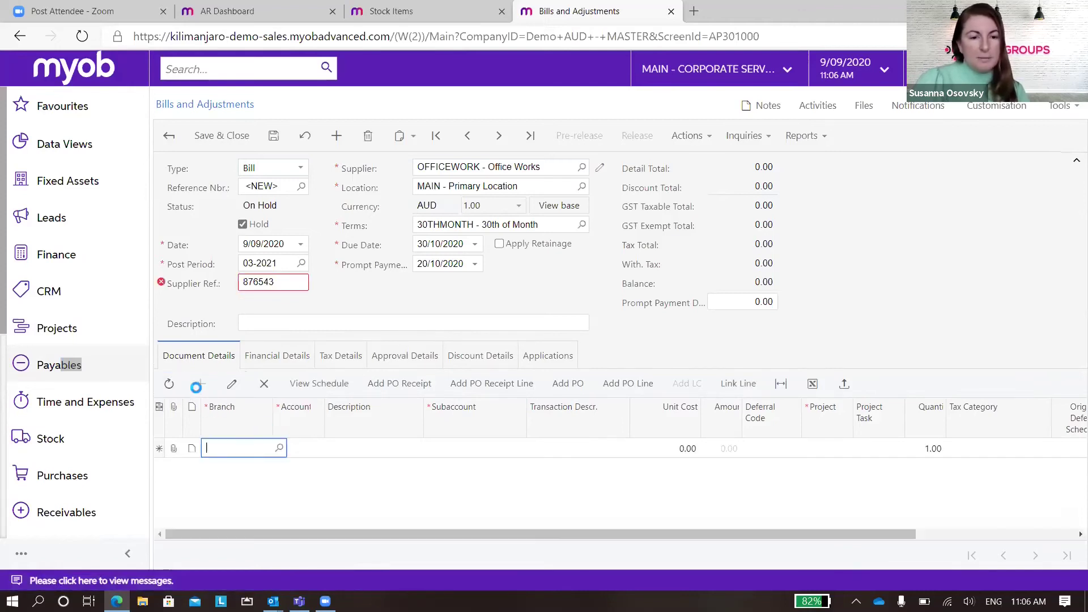
double_click(286, 284)
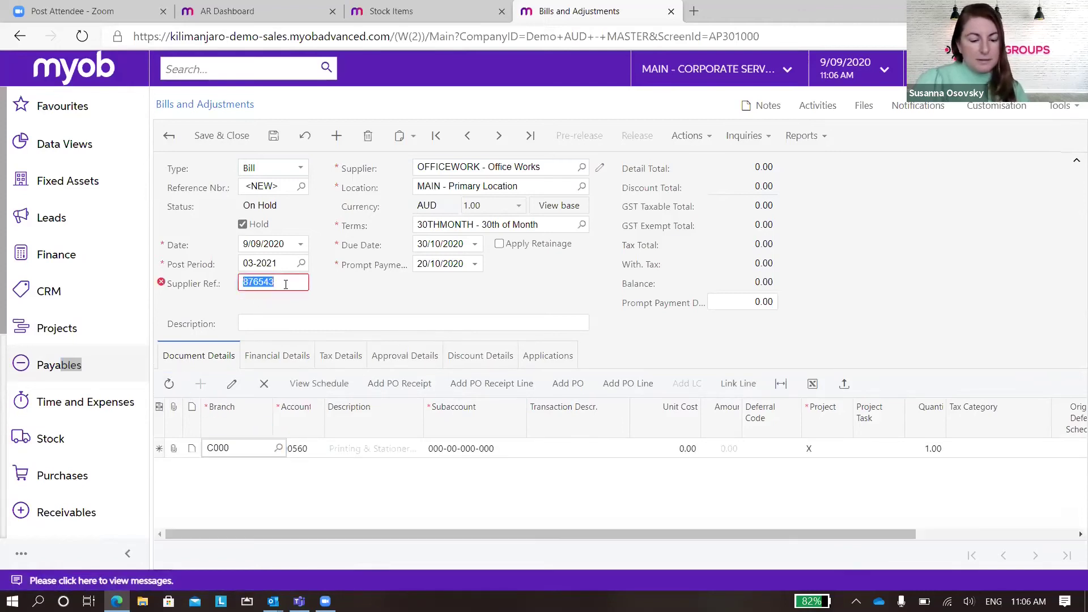
type("2345678")
key("Tab")
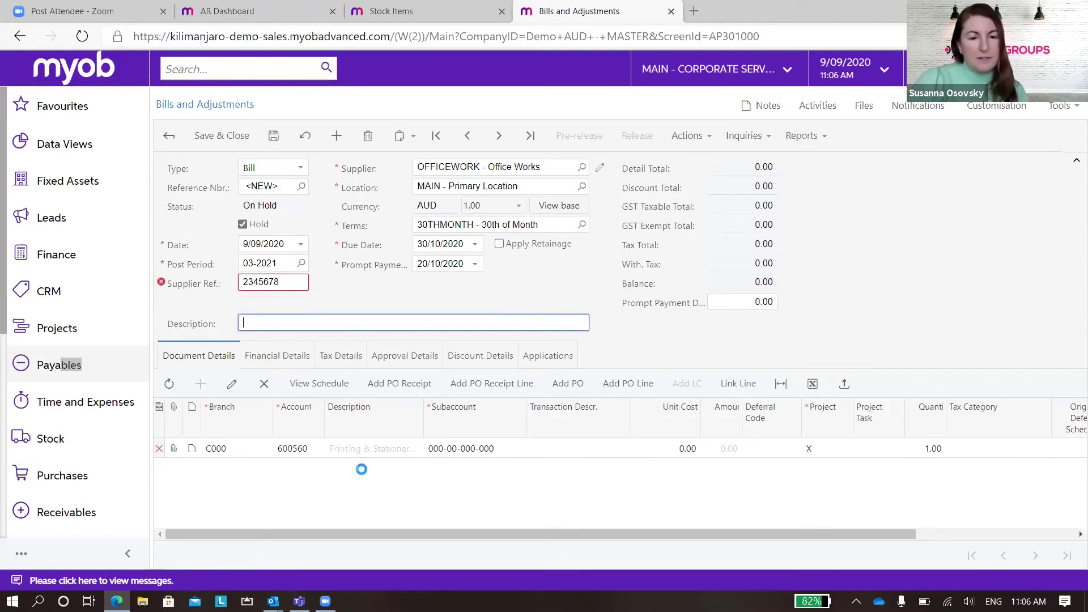
left_click(200, 384)
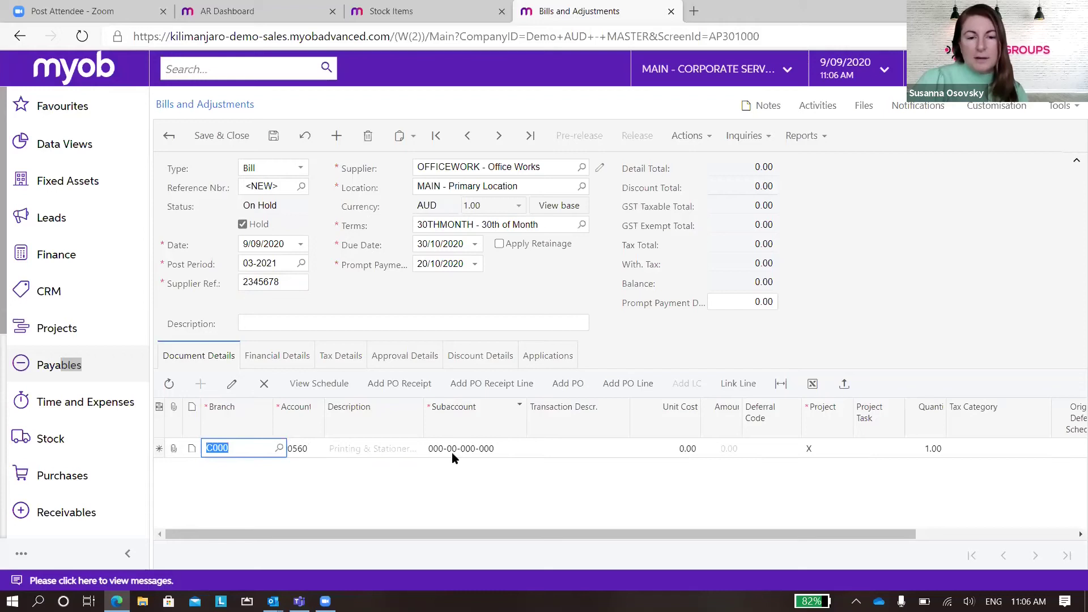
- Build the C000 line's subaccount NSW-21-202-C01 from NSW, Sydney Metro, WOY WOY and division segments
left_click(454, 449)
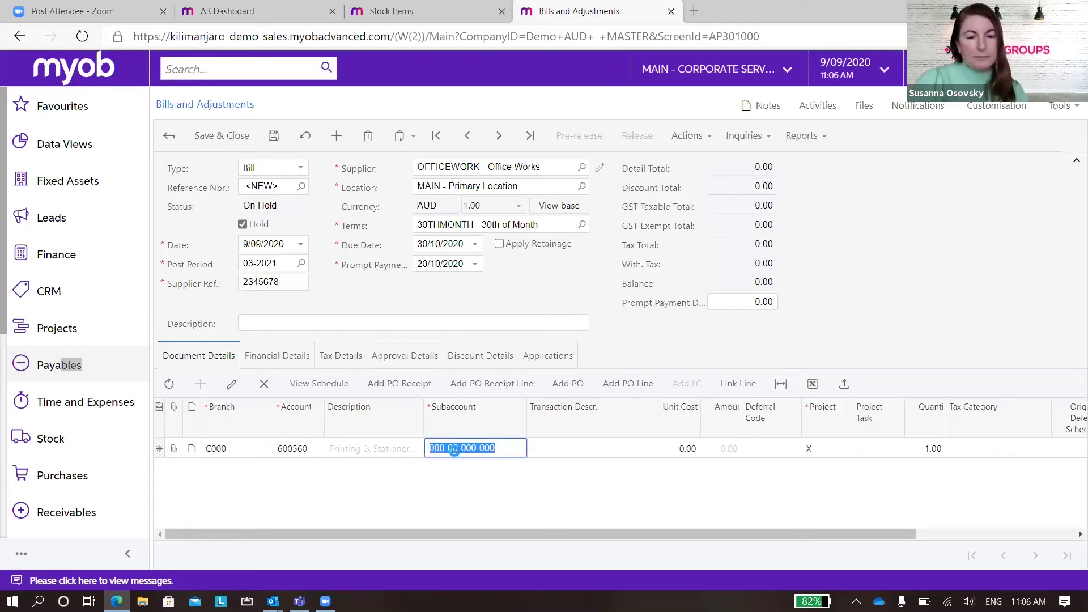
left_click(455, 449)
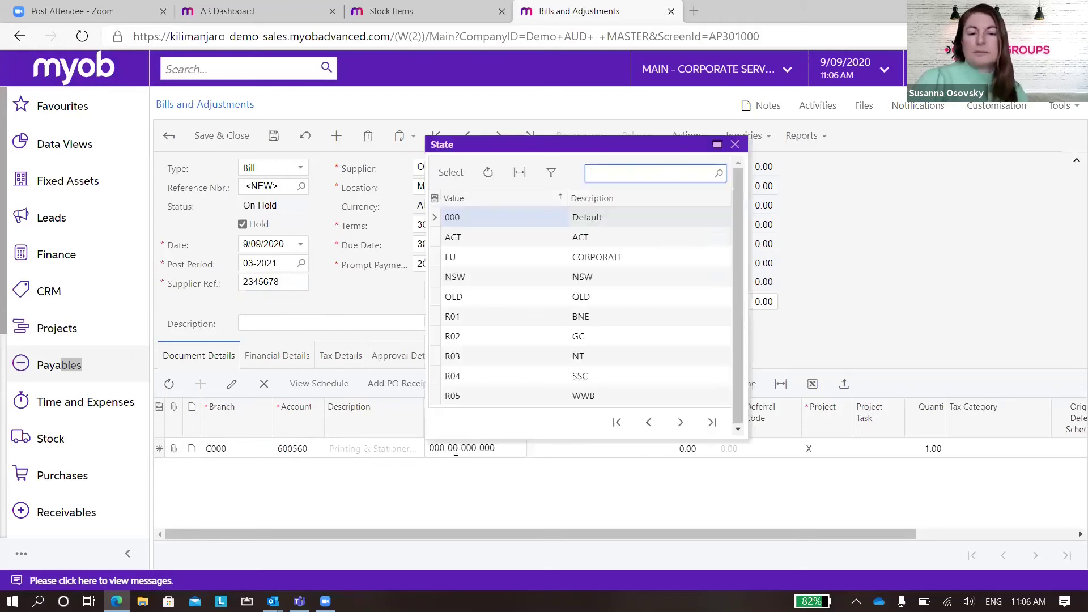
double_click(588, 278)
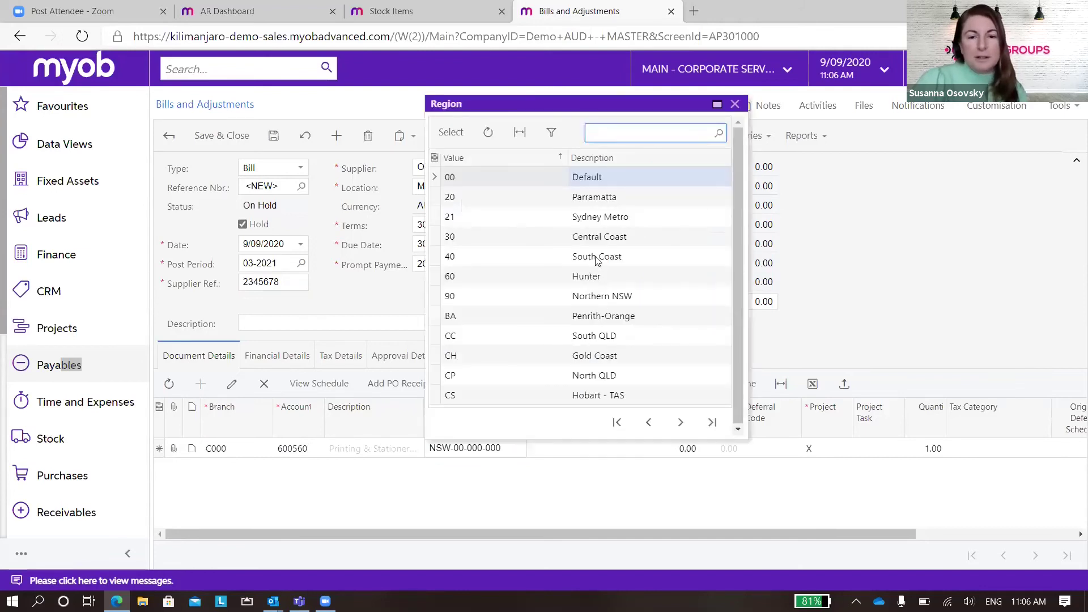
double_click(604, 219)
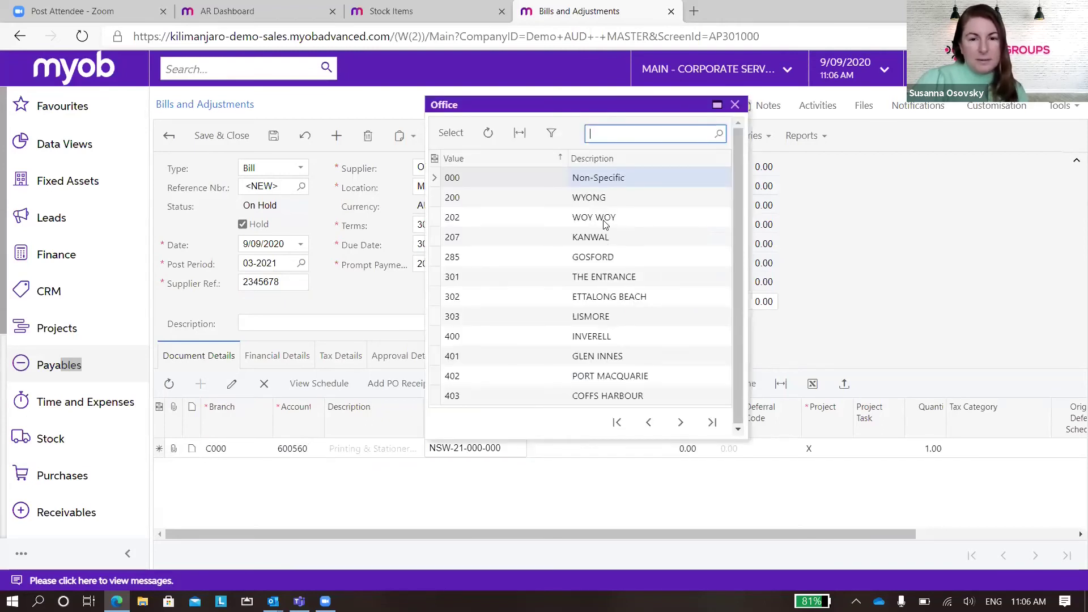
double_click(603, 221)
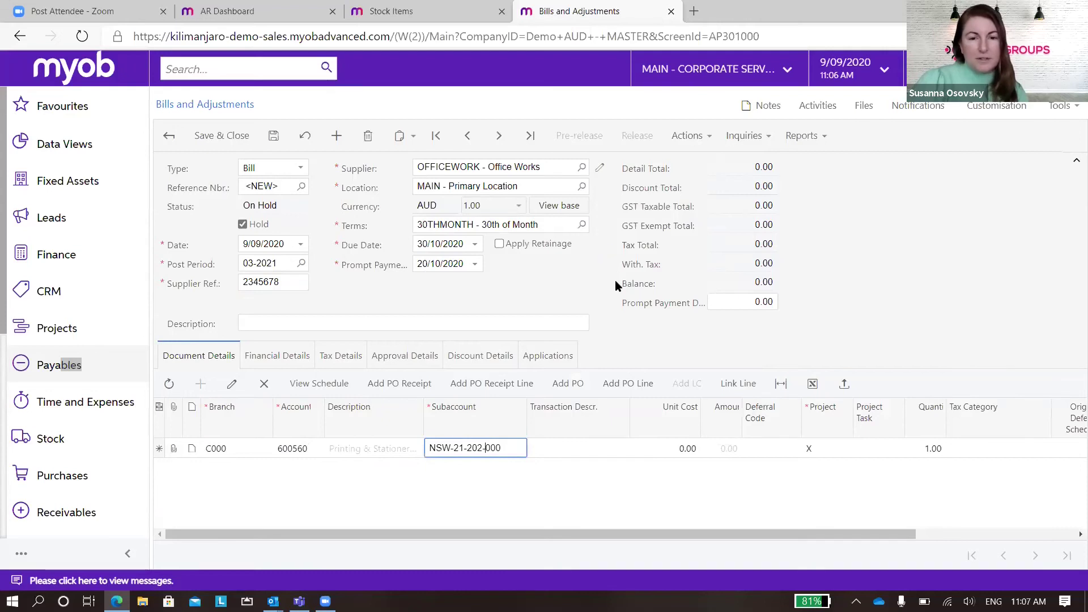
double_click(608, 260)
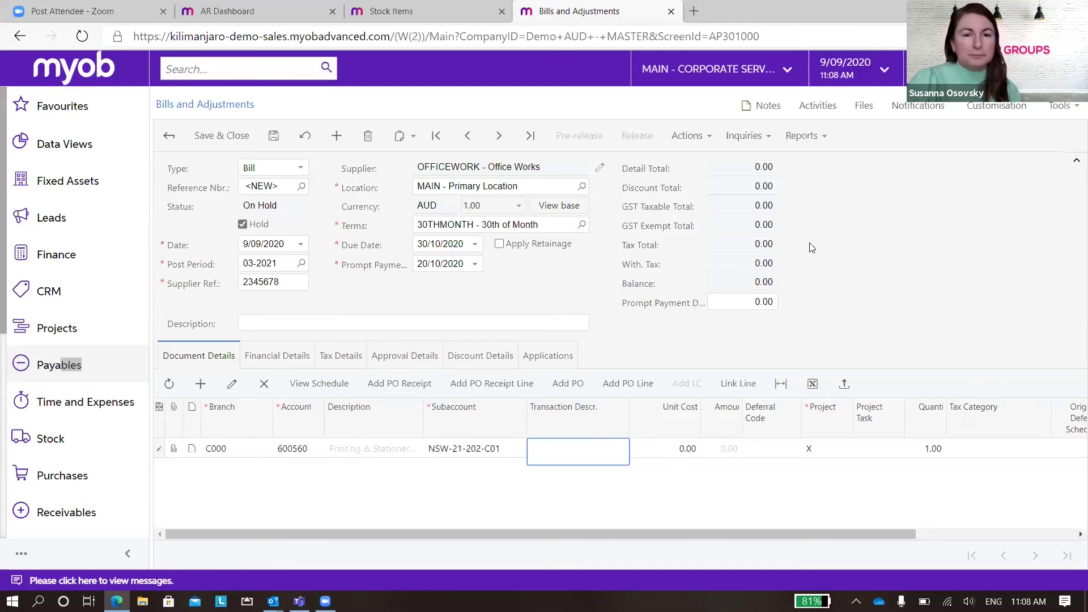
- Save bill 000262 and check its Update History, created and modified via AP301000 at 11:08:15 AM
left_click(273, 137)
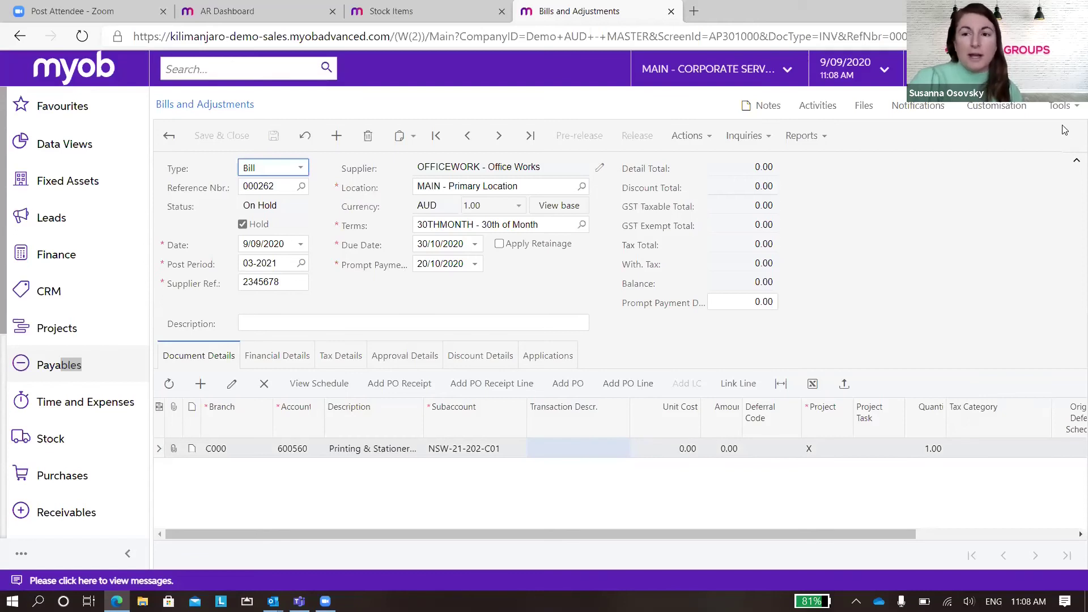
left_click(1068, 107)
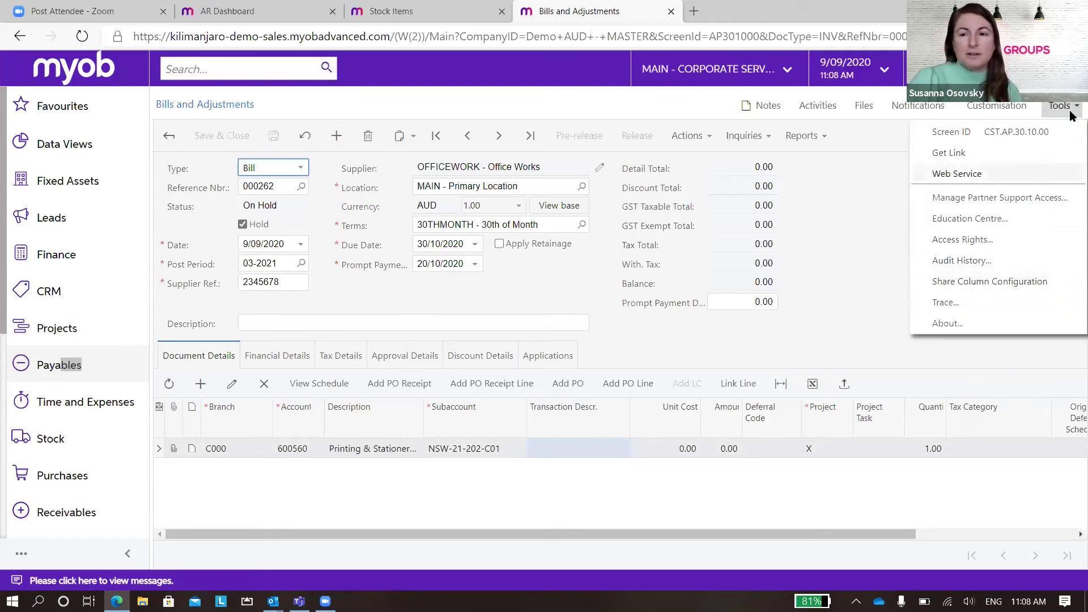
left_click(976, 262)
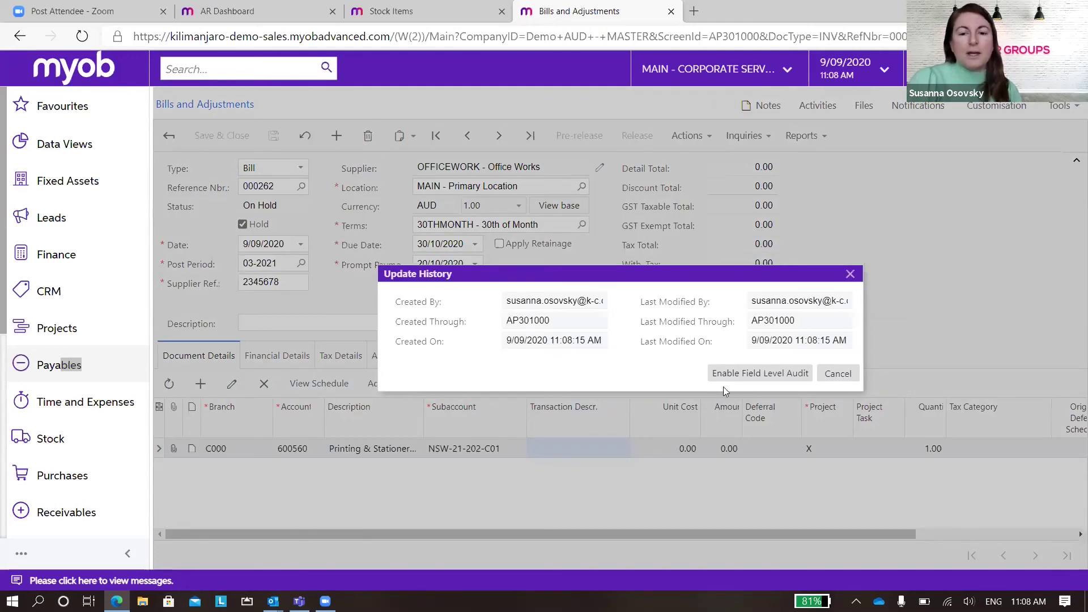
left_click(740, 375)
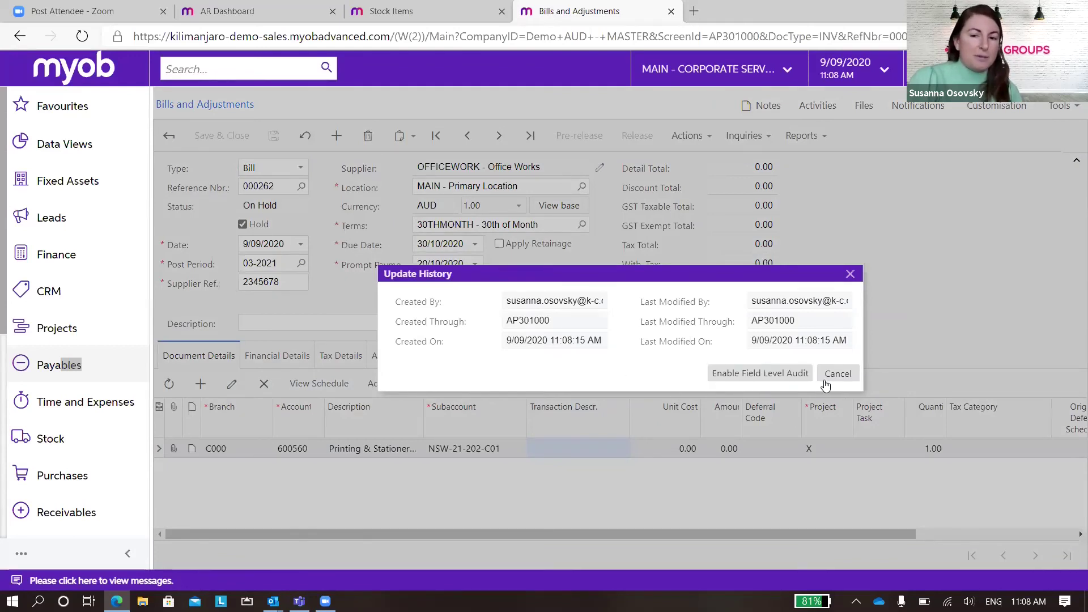
left_click(841, 377)
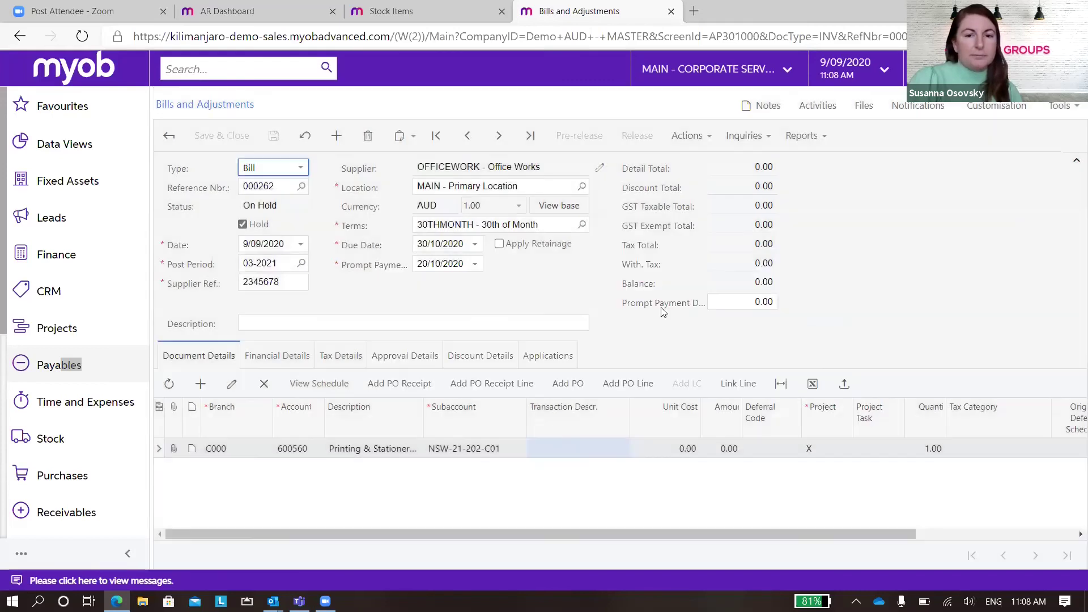
- Find the BUNNINGS supplier by searching 'bun' and open its Audit History
left_click(65, 366)
left_click(224, 383)
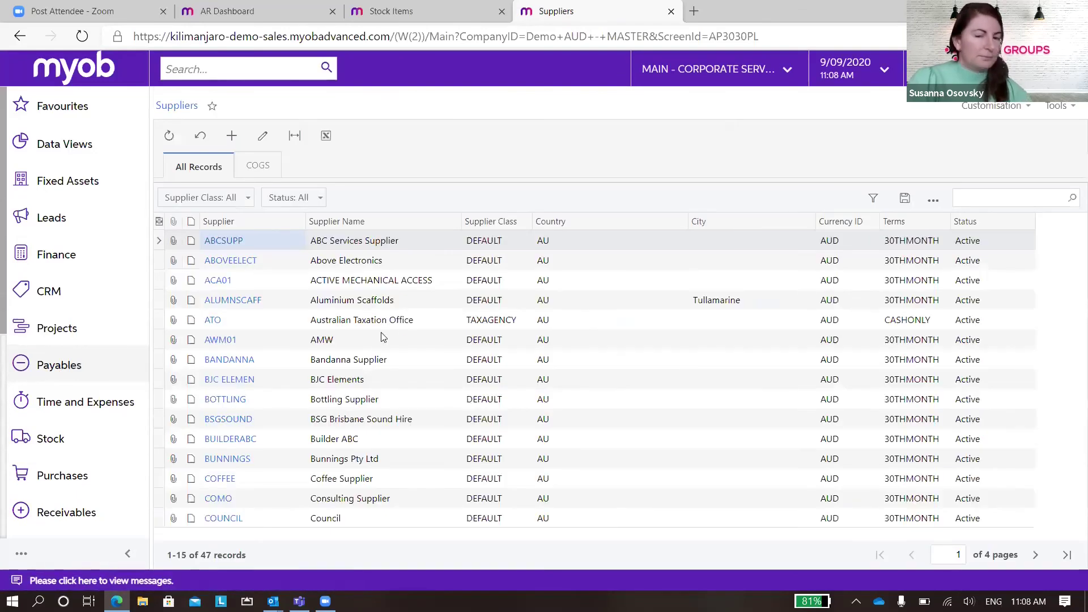
left_click(1005, 198)
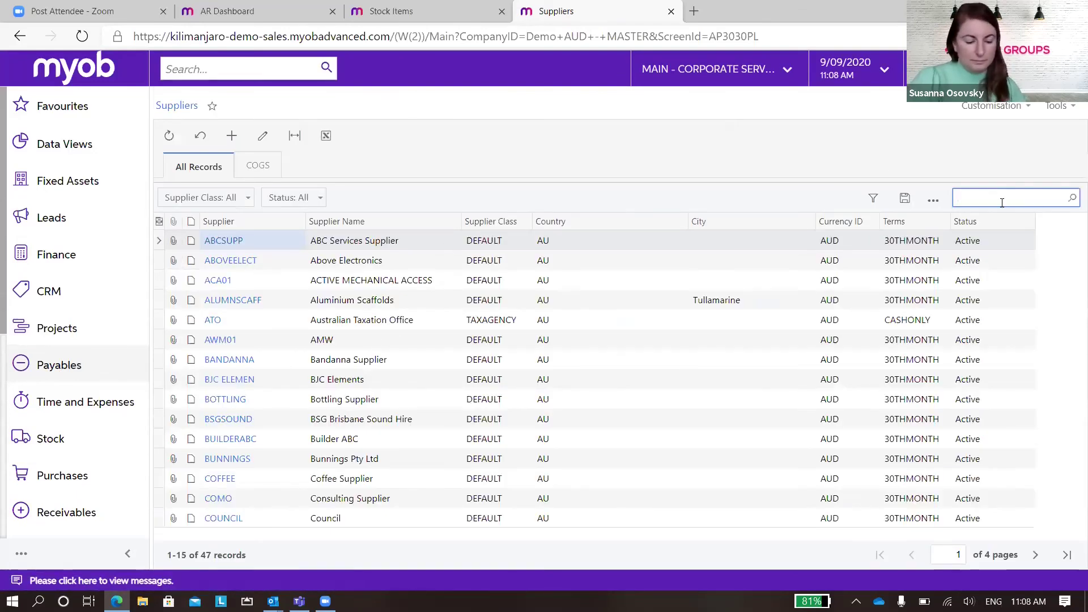
type("bunn")
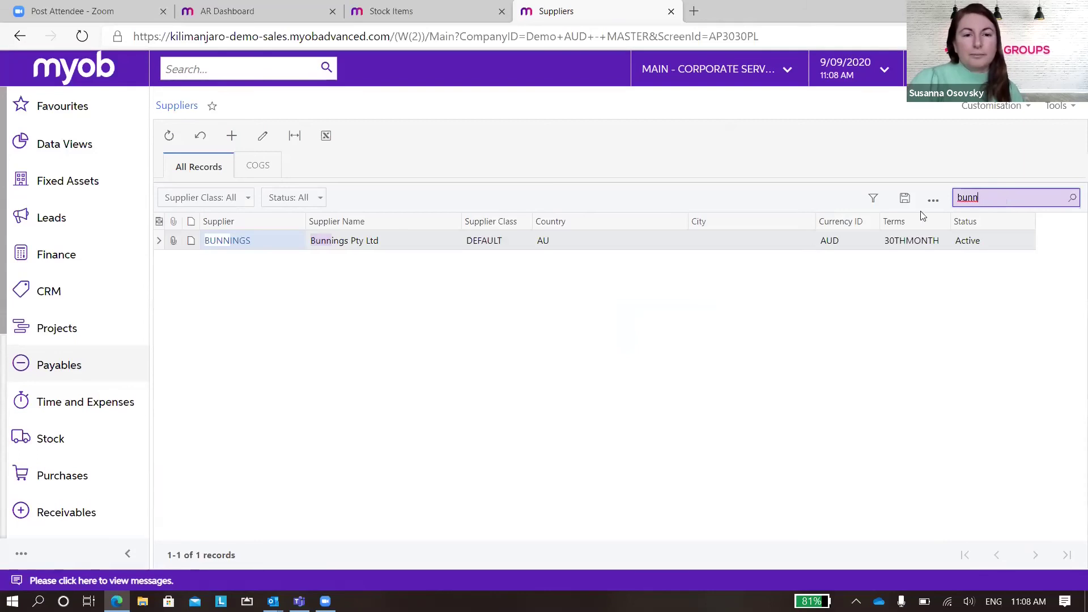
left_click(215, 242)
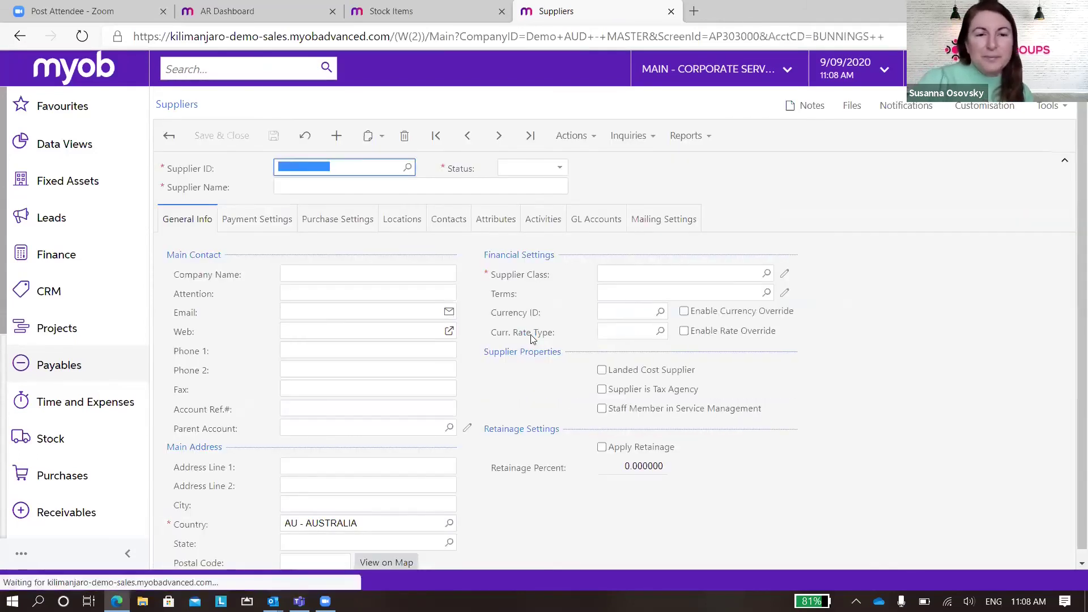
left_click(1049, 106)
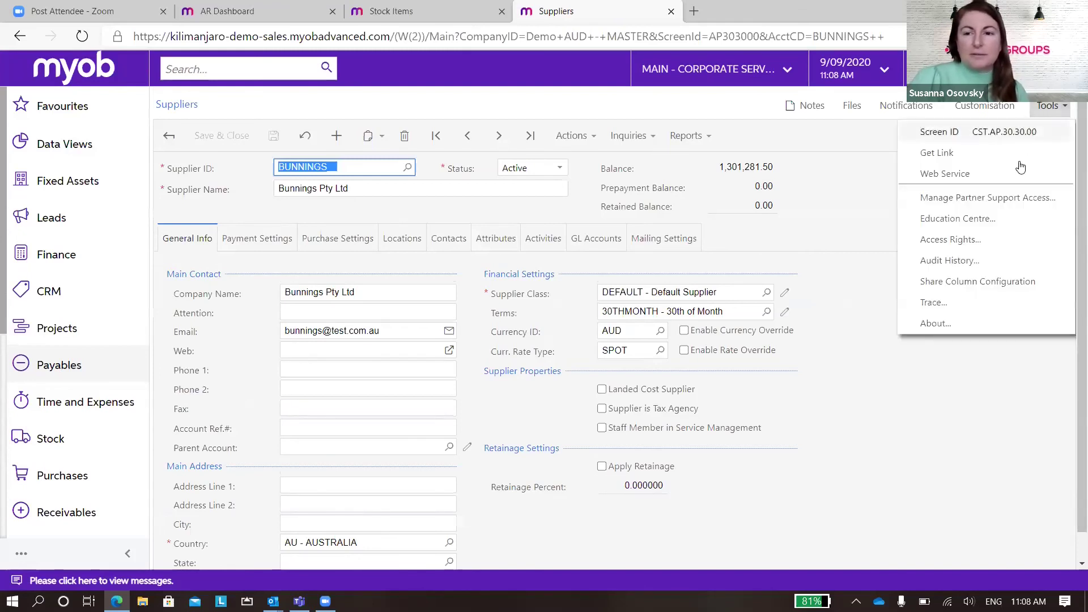
left_click(959, 261)
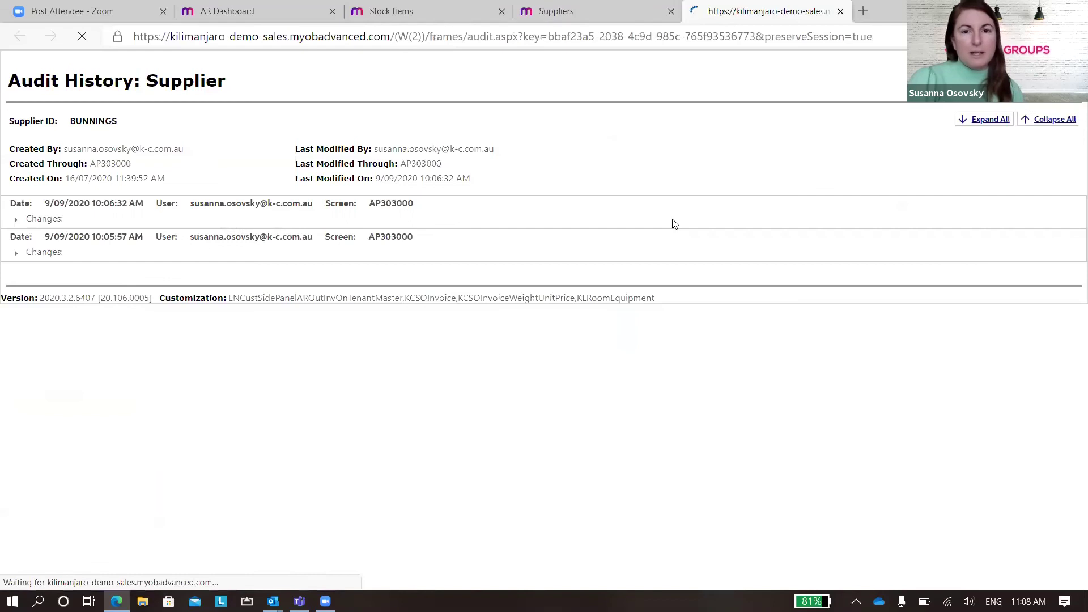
- Expand both AP303000 change entries dated 9/09/2020, then close the Audit History tab
left_click(16, 221)
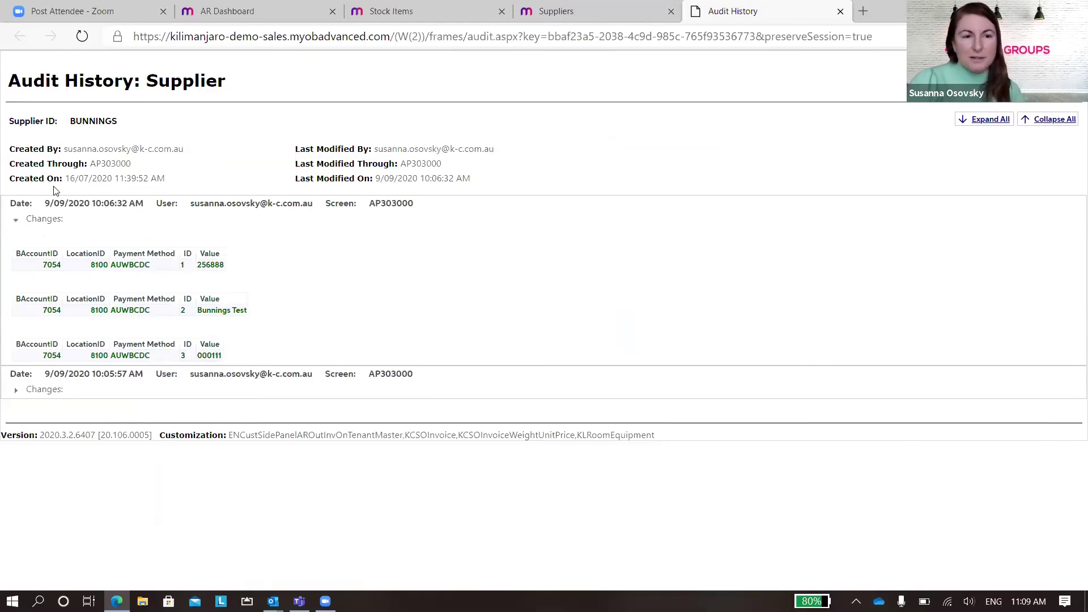
left_click(15, 391)
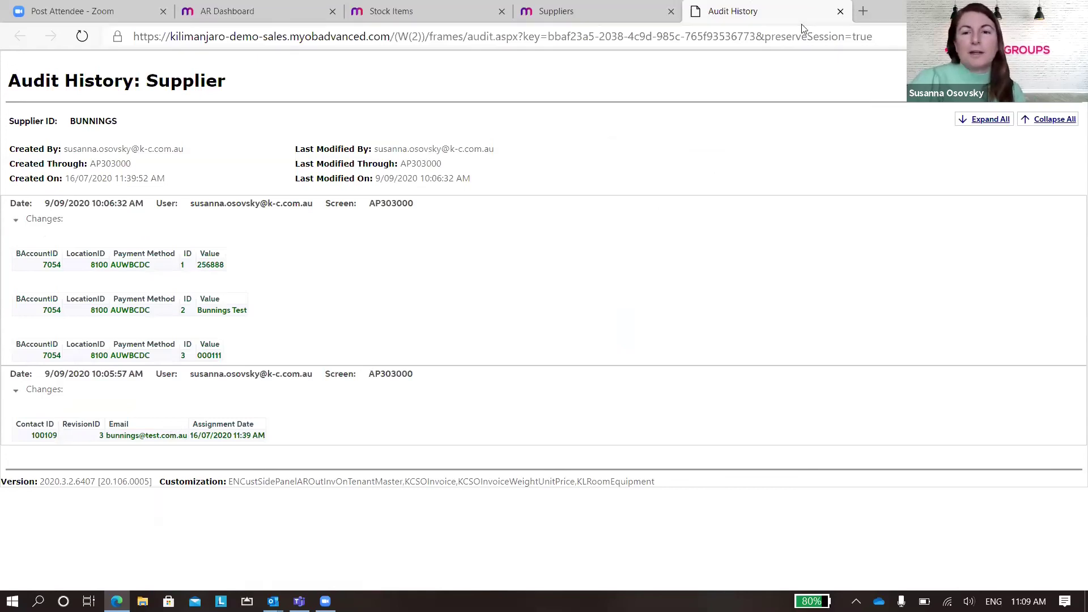
left_click(840, 11)
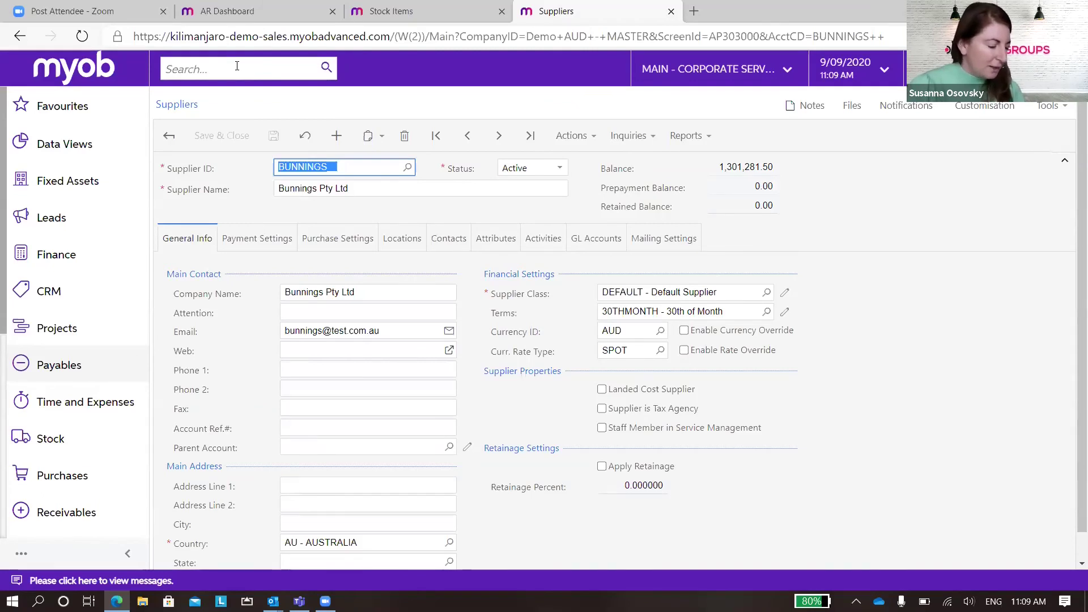
- Load the AP Admin role in Access Rights by Role and show its Banking screens, all Not Set
type("ACCESS")
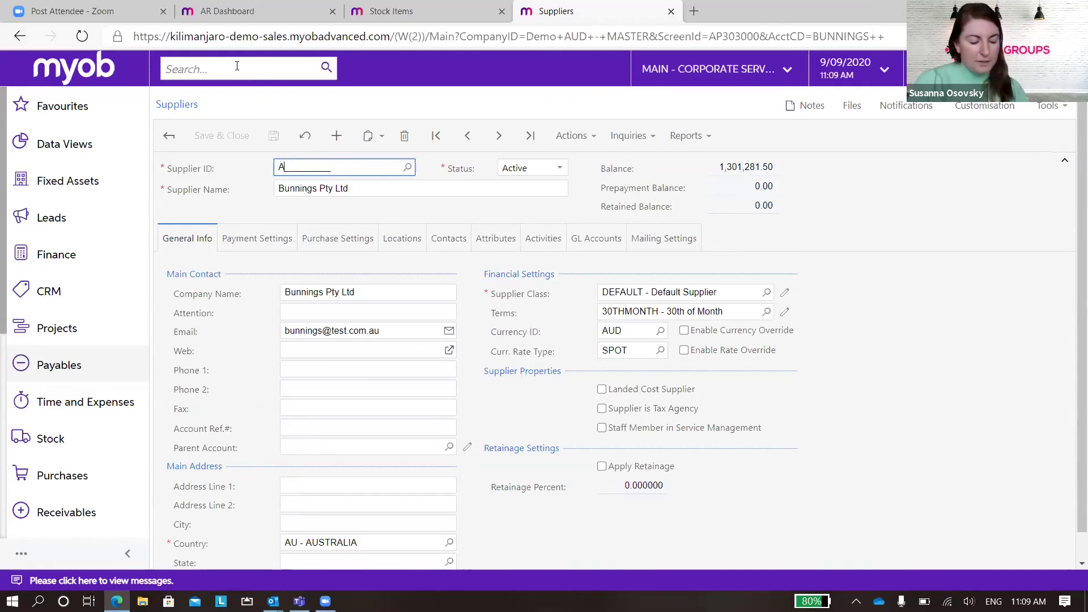
left_click(154, 15)
left_click(206, 16)
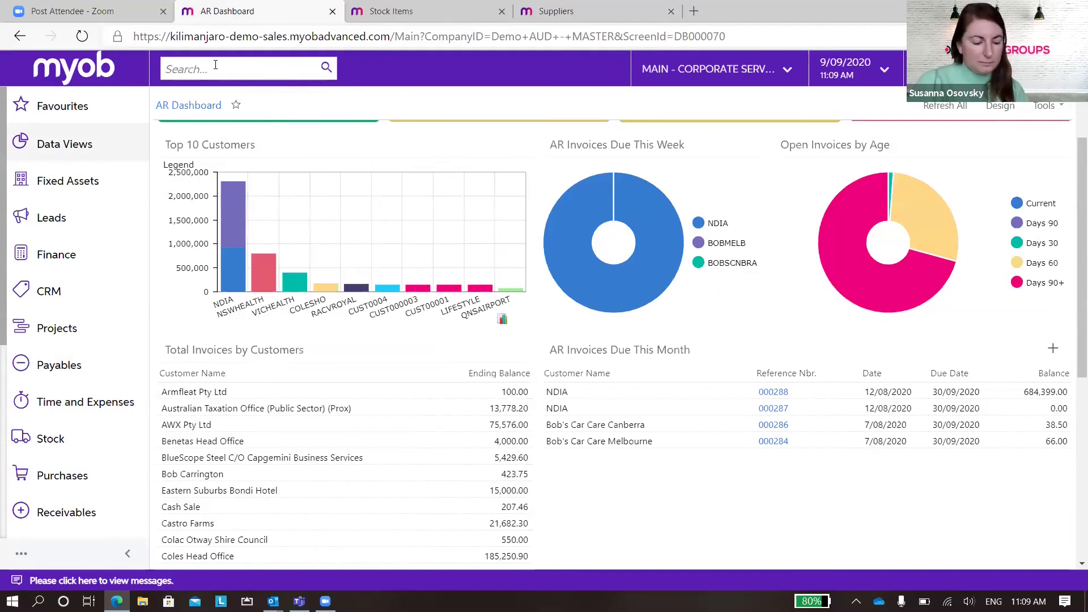
type("access")
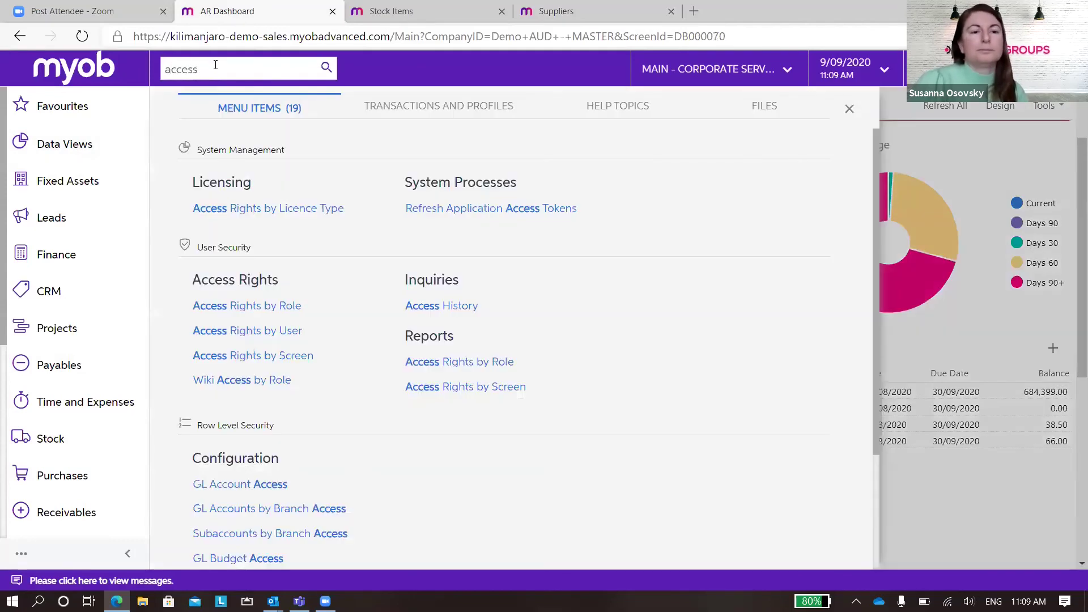
left_click(294, 305)
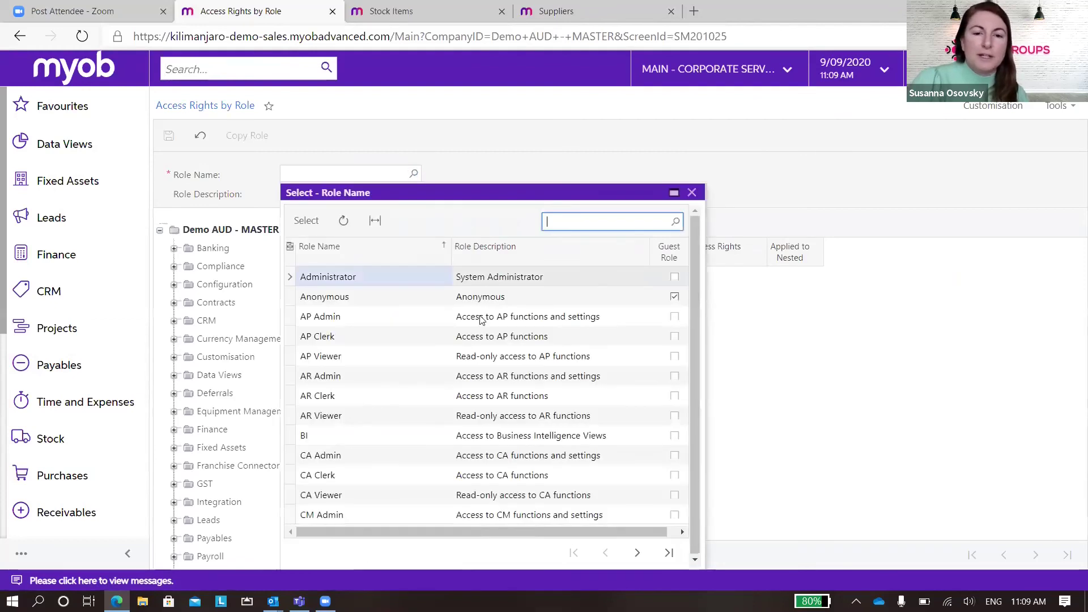
double_click(334, 322)
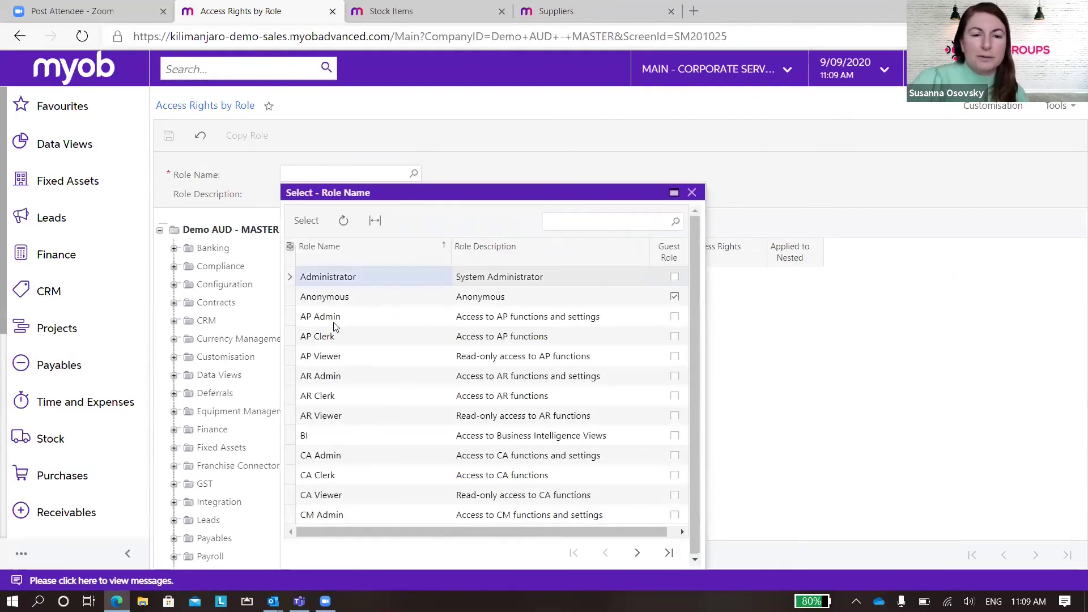
left_click(215, 249)
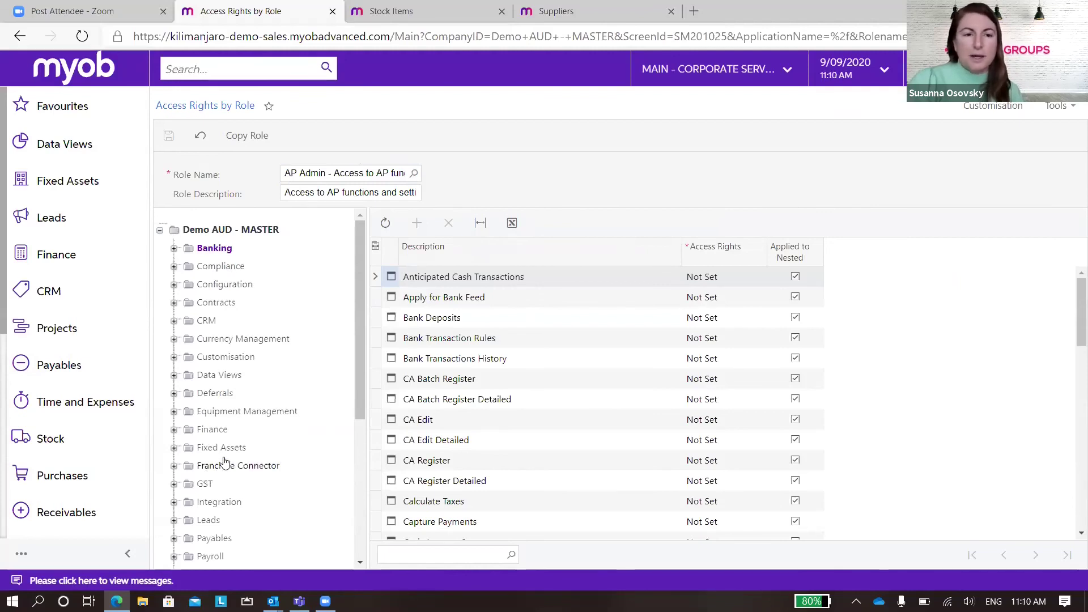
left_click(213, 71)
type("access")
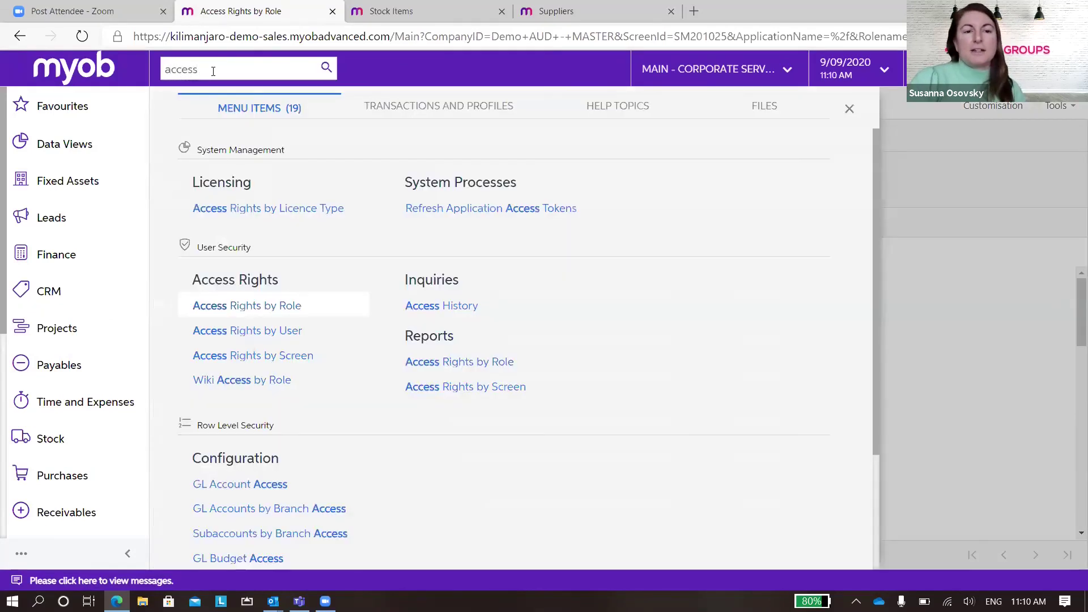
- In Access Rights by Screen, show role rights for the Payables Bills and Adjustments screen
left_click(302, 355)
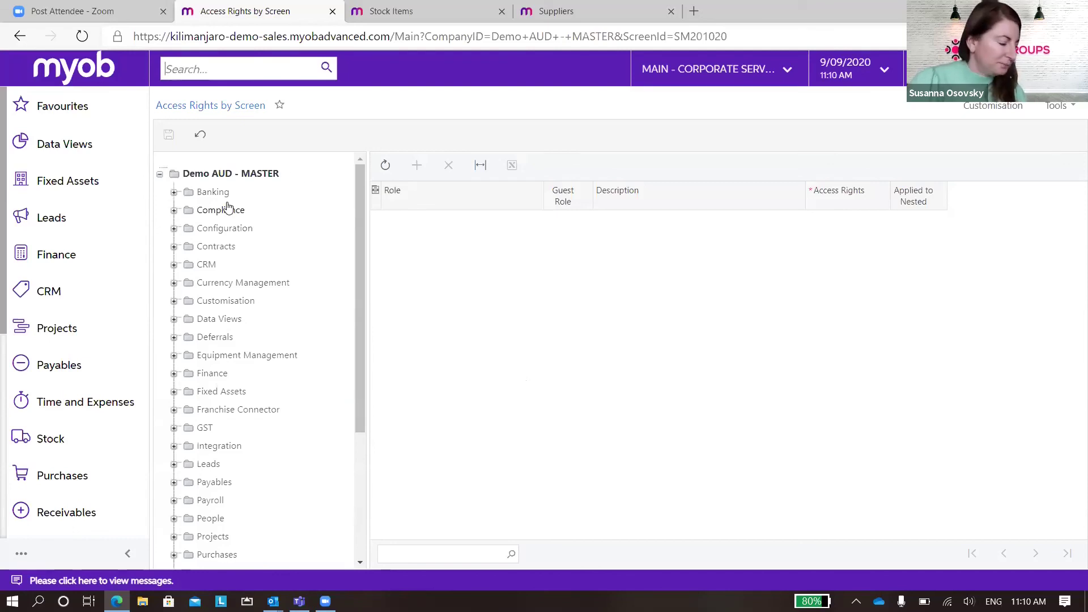
scroll(247, 383, "down", 3)
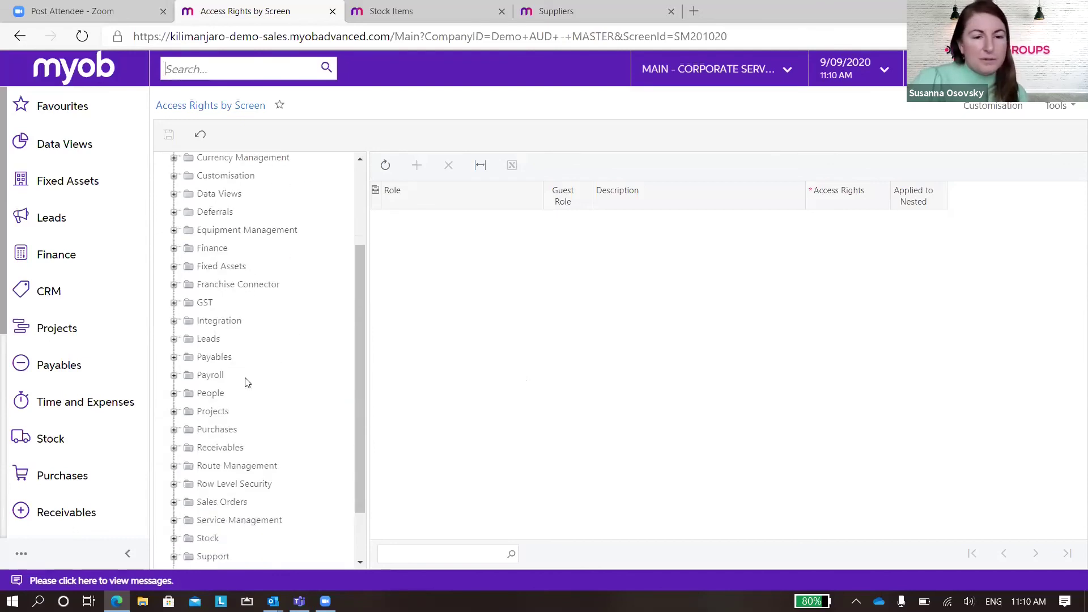
left_click(174, 357)
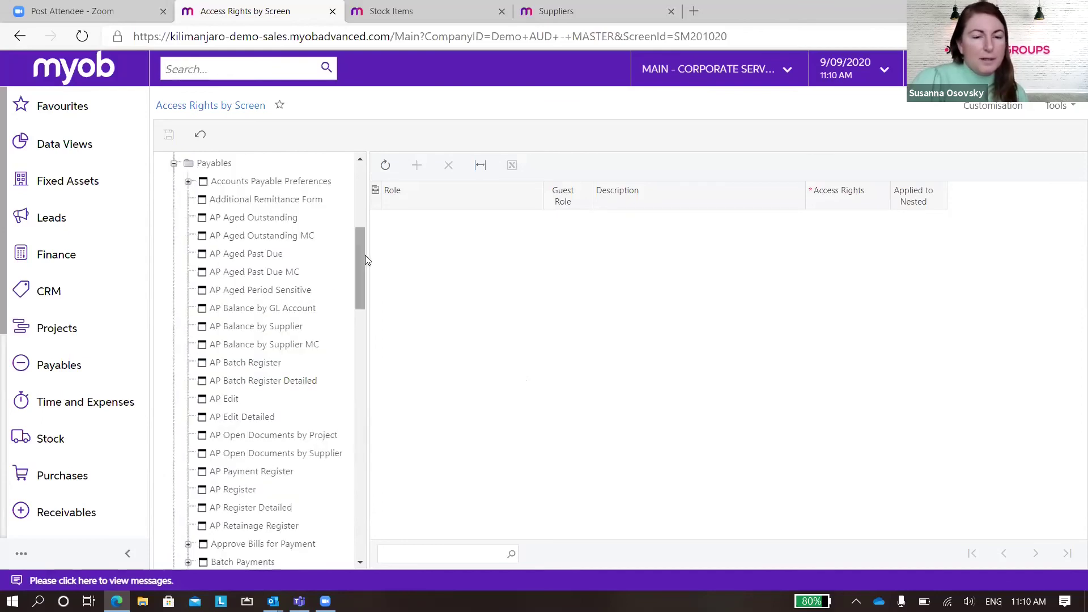
left_click_drag(357, 256, 358, 255)
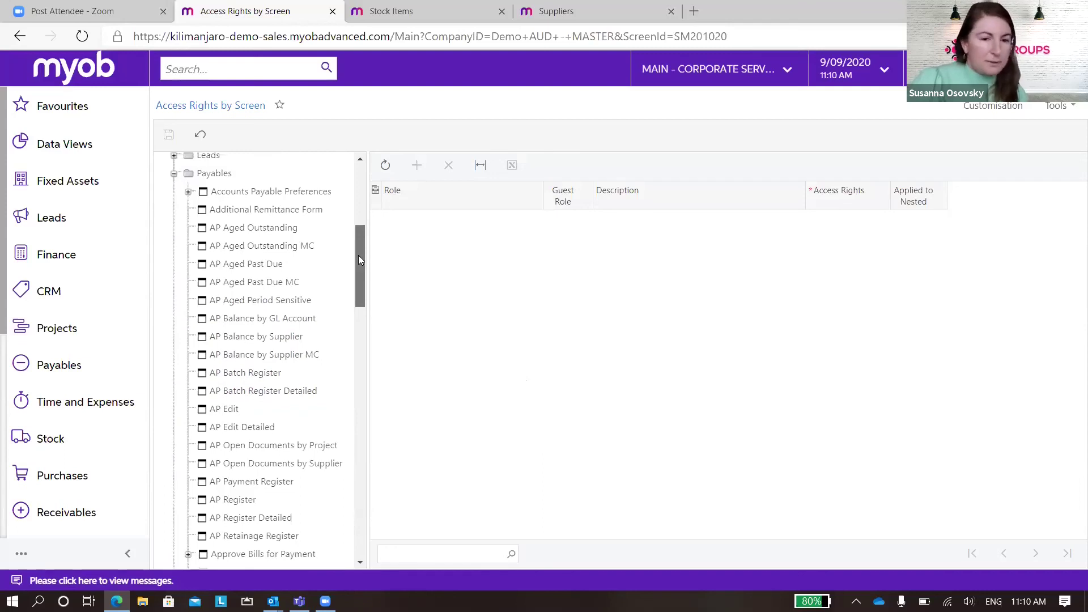
left_click_drag(358, 255, 357, 296)
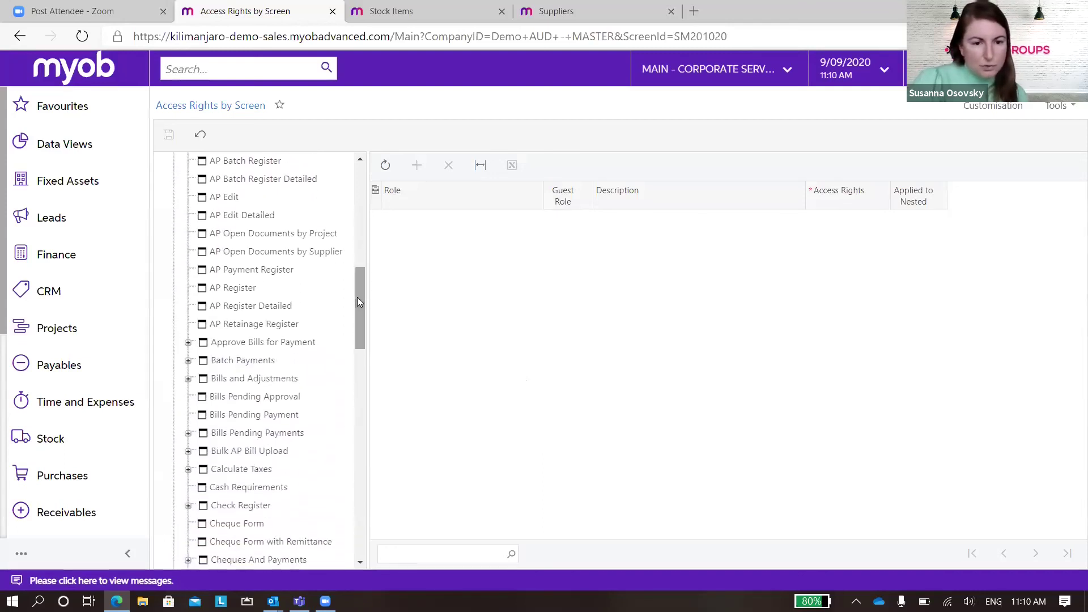
left_click(243, 379)
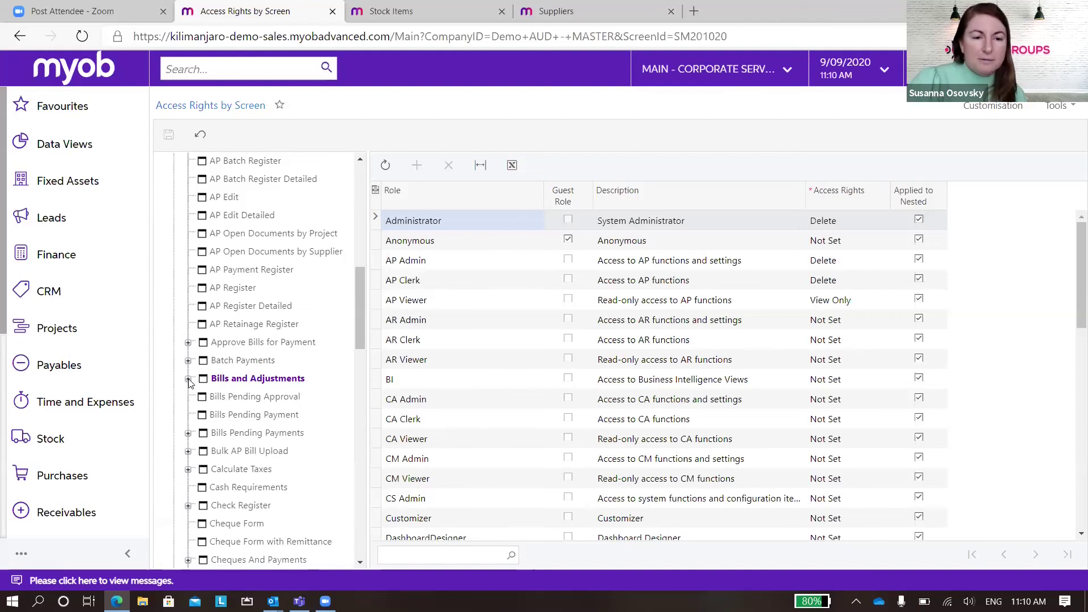
- Expand Bills and Adjustments down to the AP document section's actions, then return to Stock Items
left_click(188, 379)
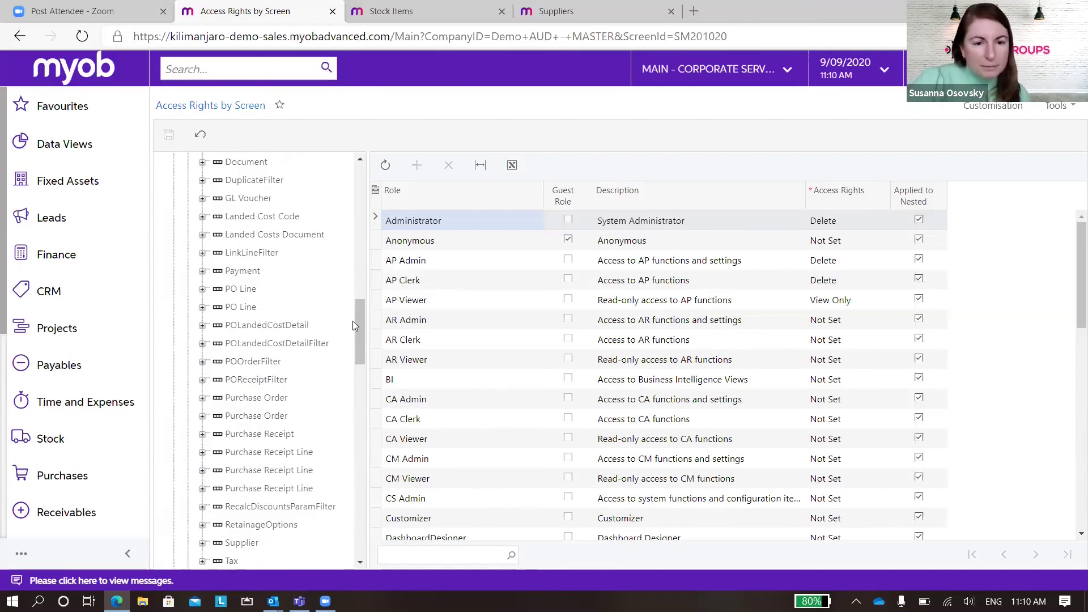
mouse_move(362, 321)
left_mouse_down()
mouse_move(361, 335)
mouse_move(360, 301)
left_mouse_up()
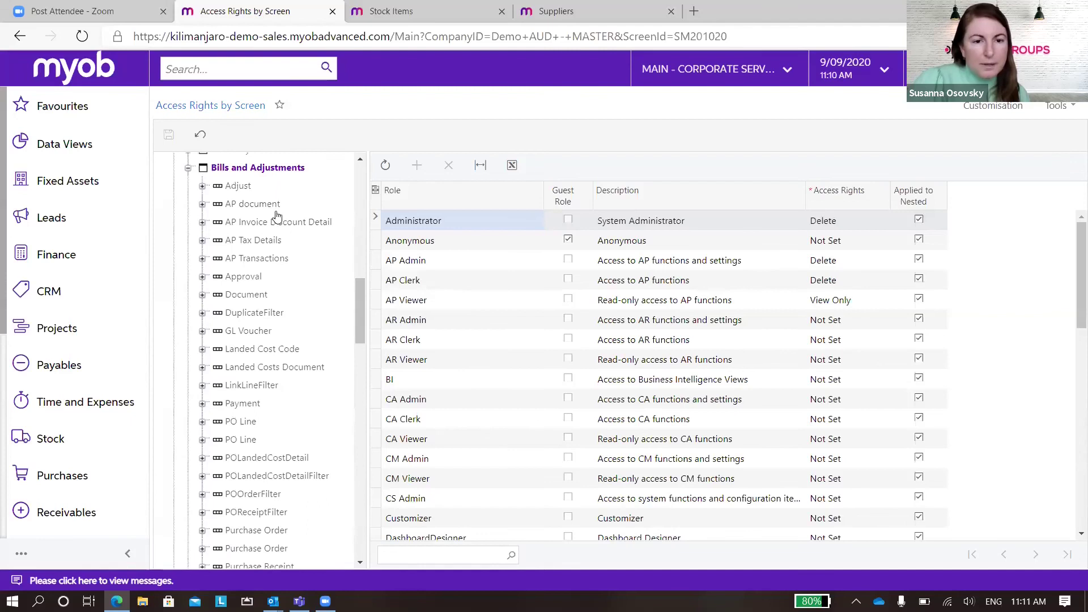
left_click(258, 204)
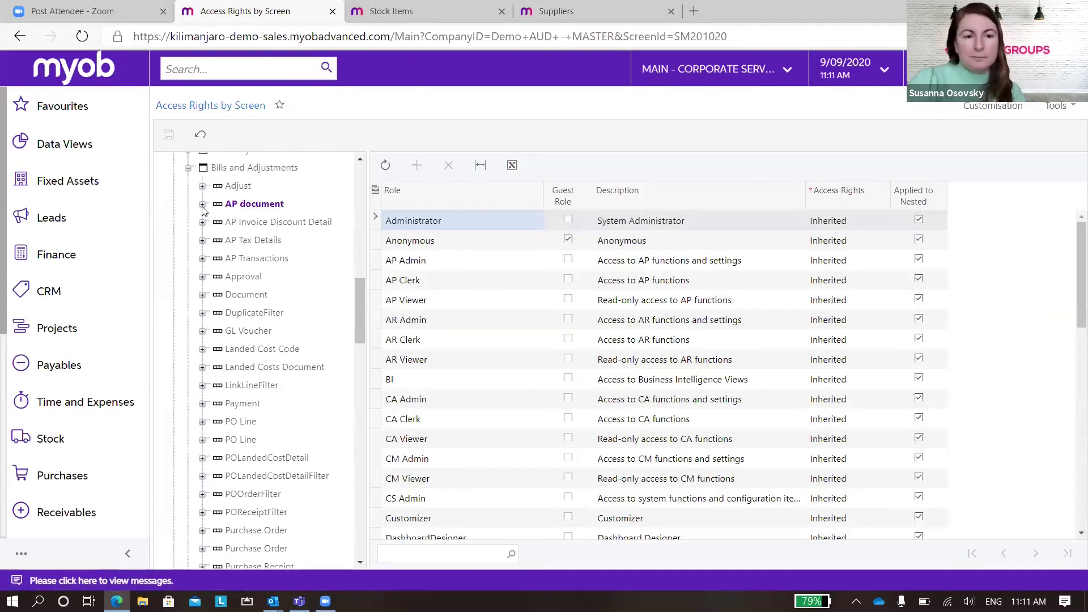
double_click(253, 205)
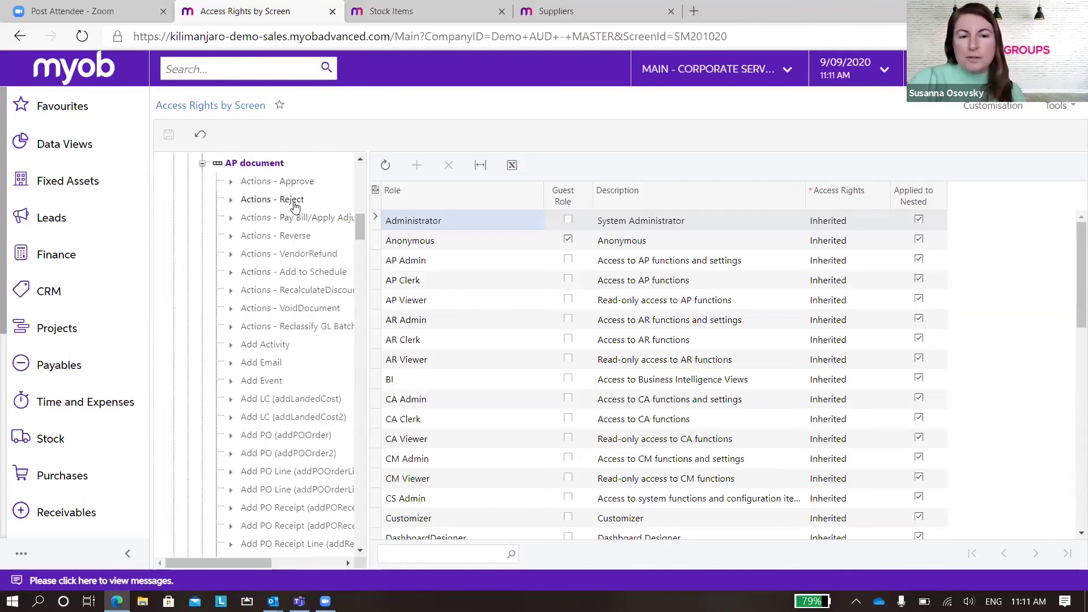
key("ctrl+Tab")
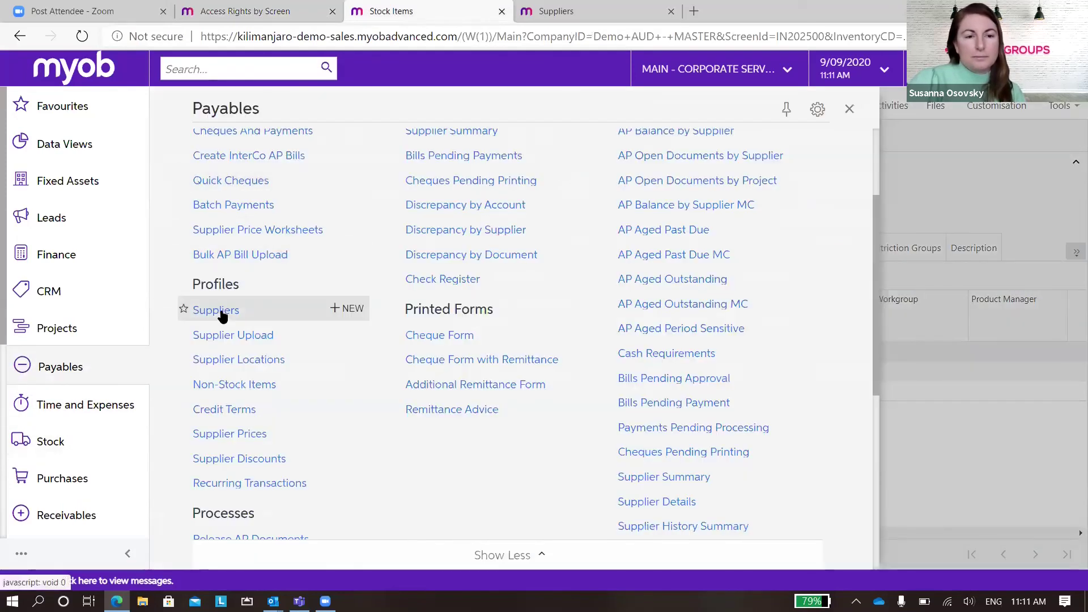
- Open Bills and Adjustments, leaving unsaved Stock Items, and view bill 000238's Actions list
left_click(222, 313)
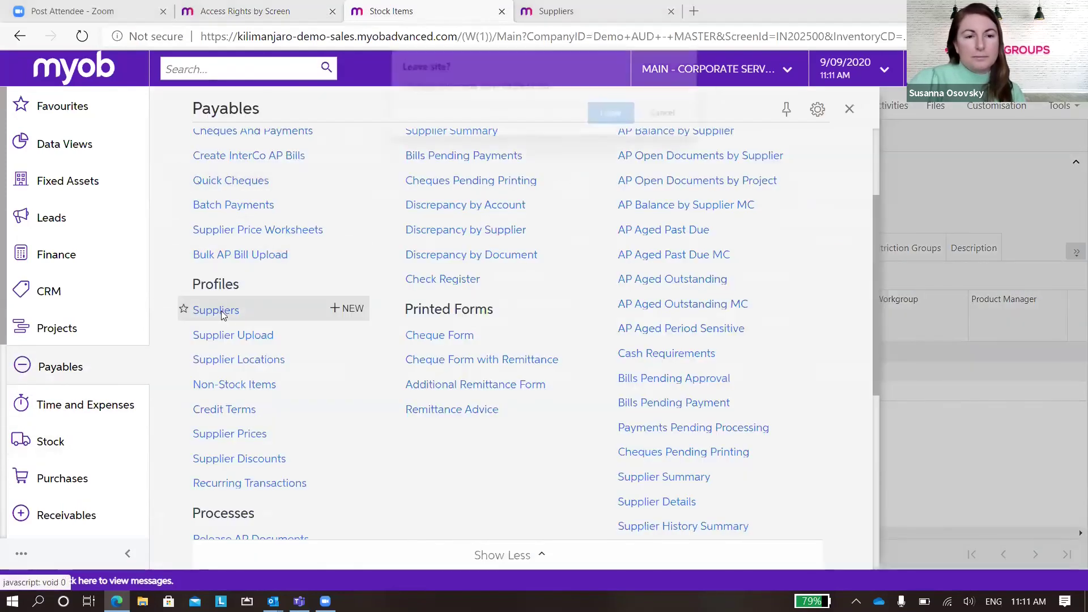
left_click(664, 112)
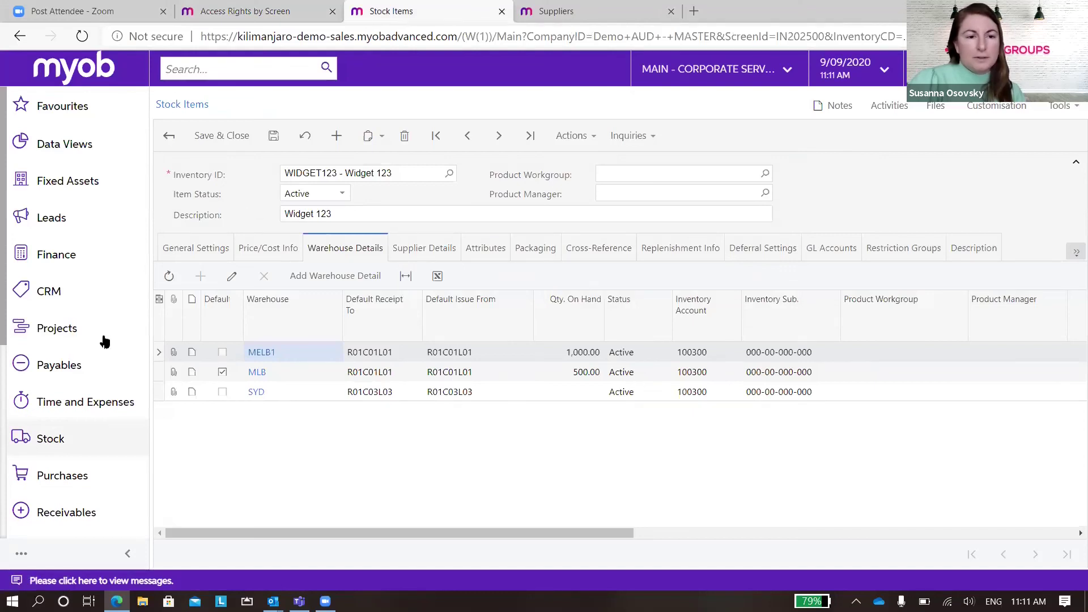
left_click(59, 363)
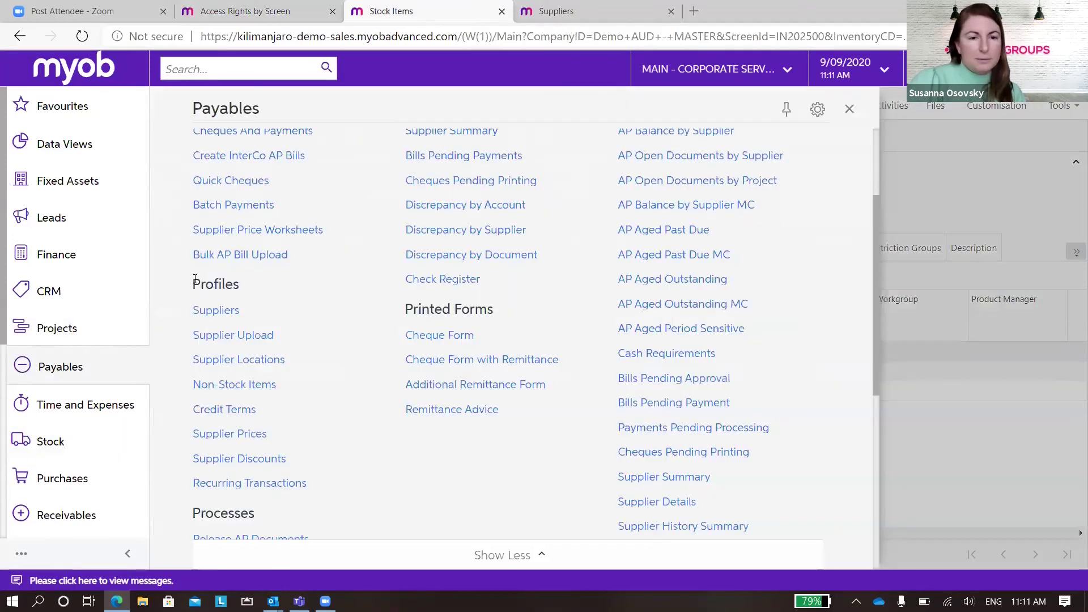
scroll(195, 279, "up", 3)
left_click(196, 252)
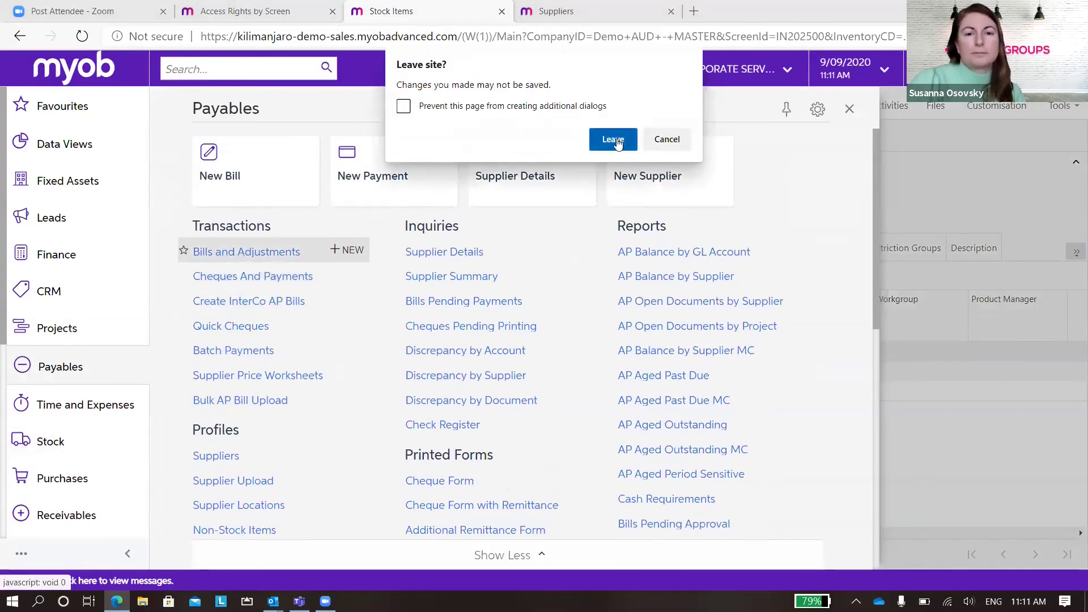
left_click(613, 139)
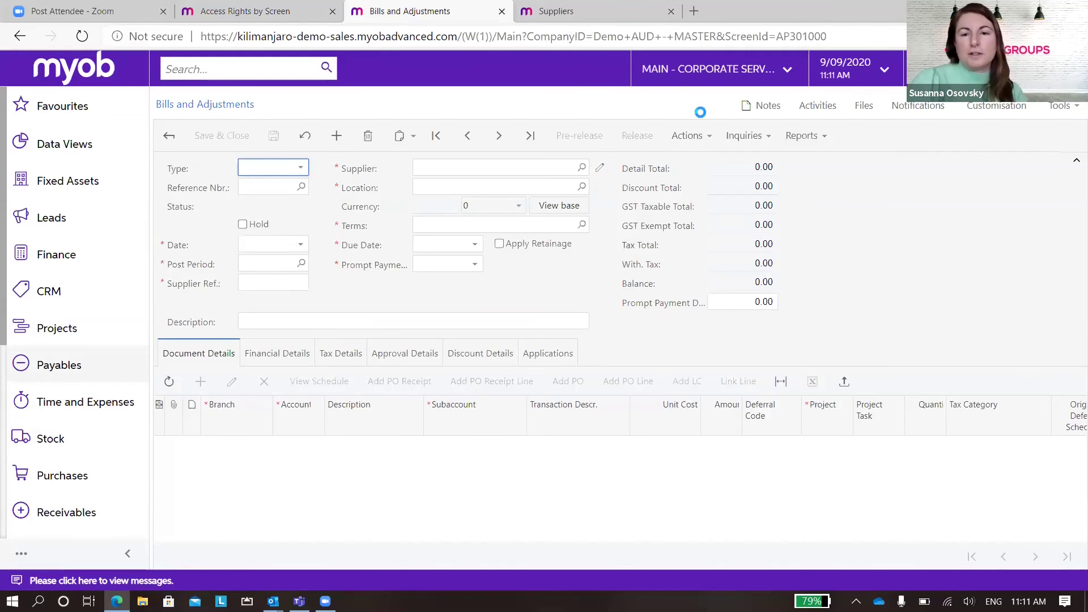
left_click(700, 131)
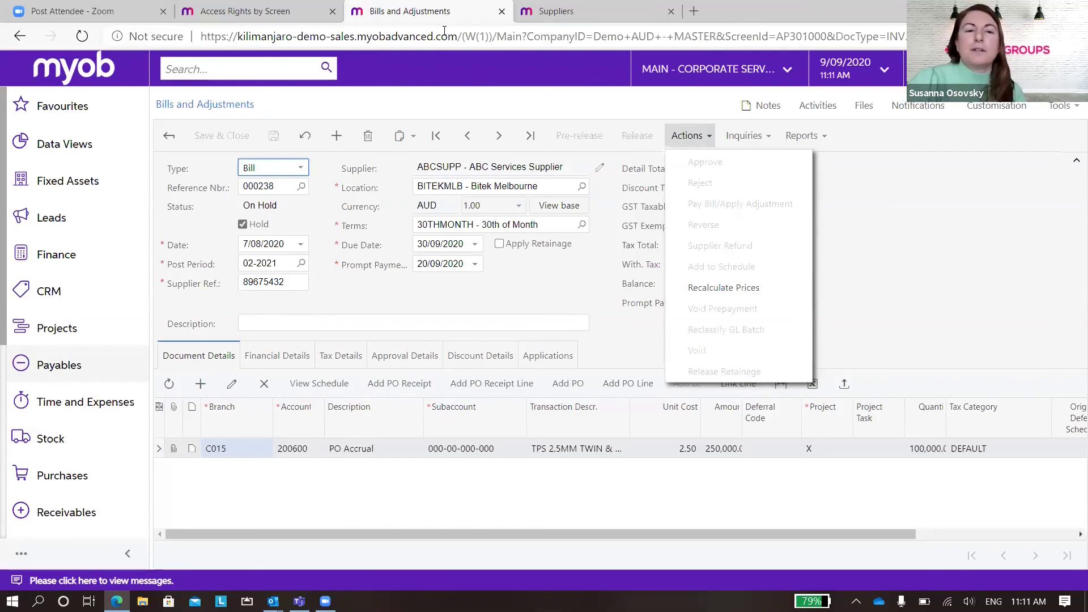
left_click(249, 14)
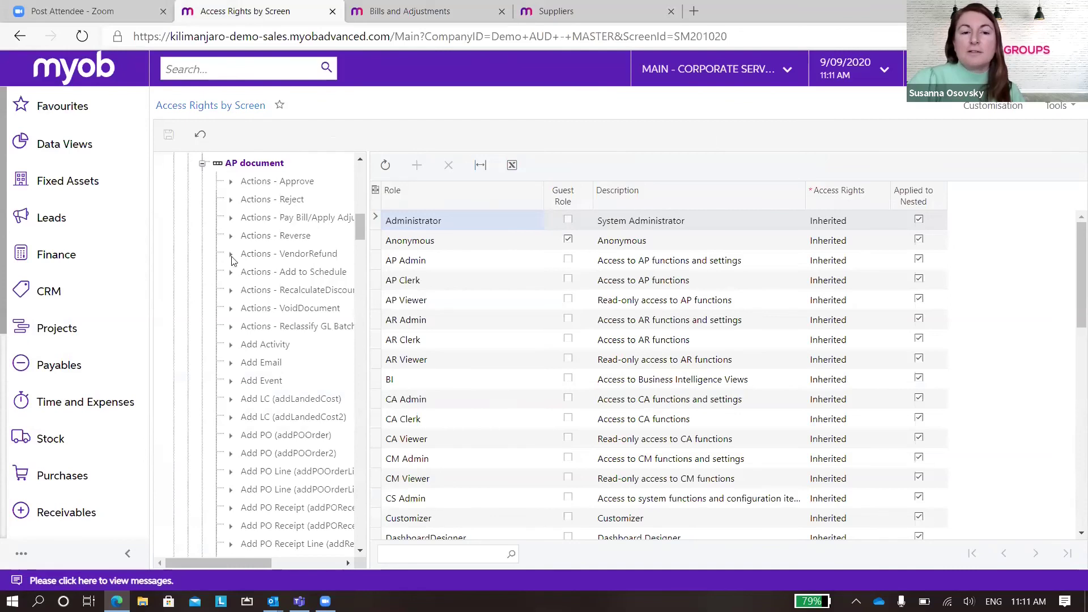
- Show role rights for the AP document's Approve and Reject actions, each role Inherited
left_click(288, 182)
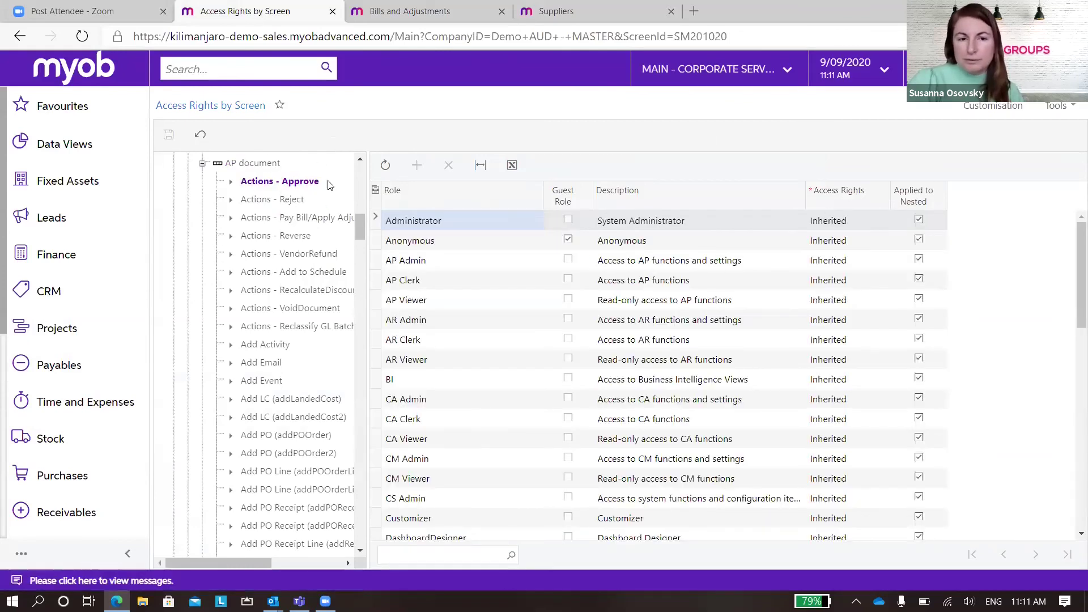
left_click(289, 201)
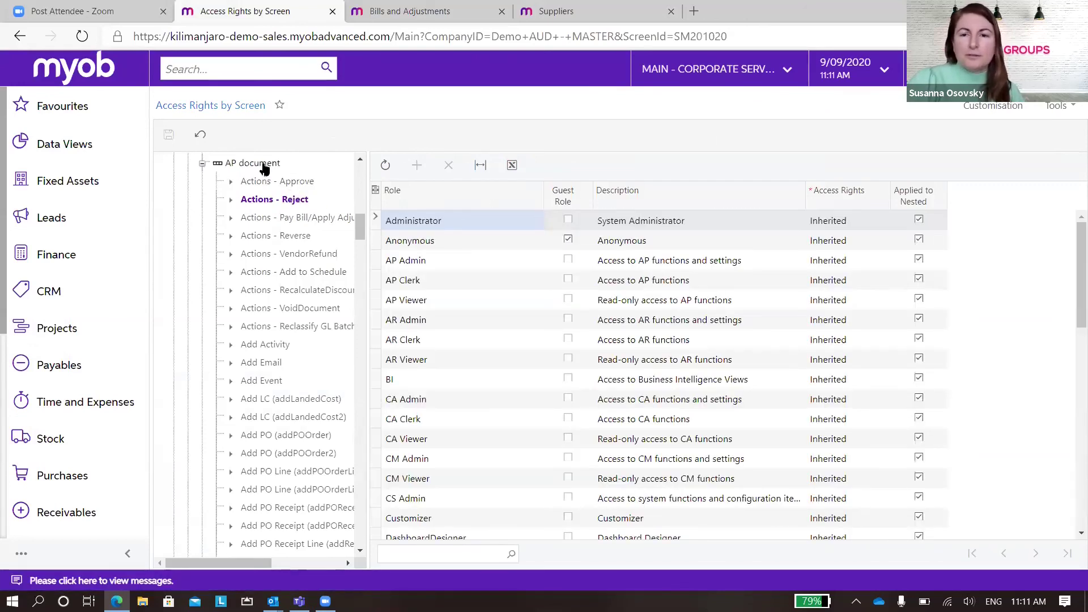
scroll(340, 280, "up", 1)
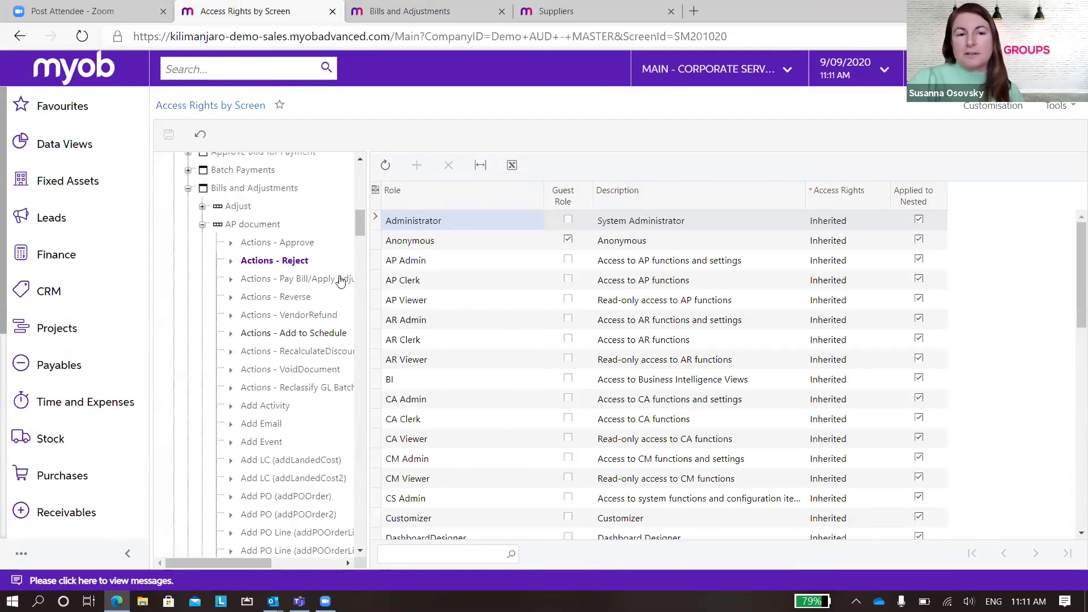